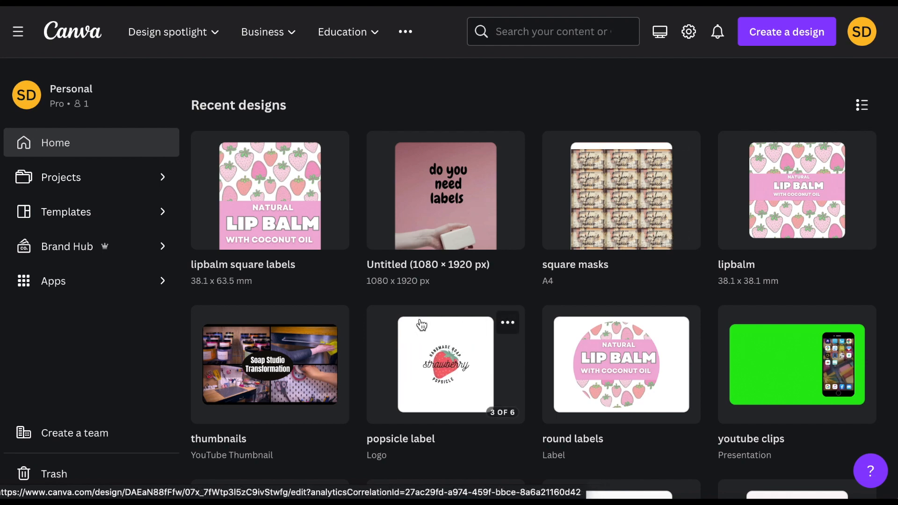
# - Search the template library for "invitation"
pyautogui.scroll(-3, 496, 369)
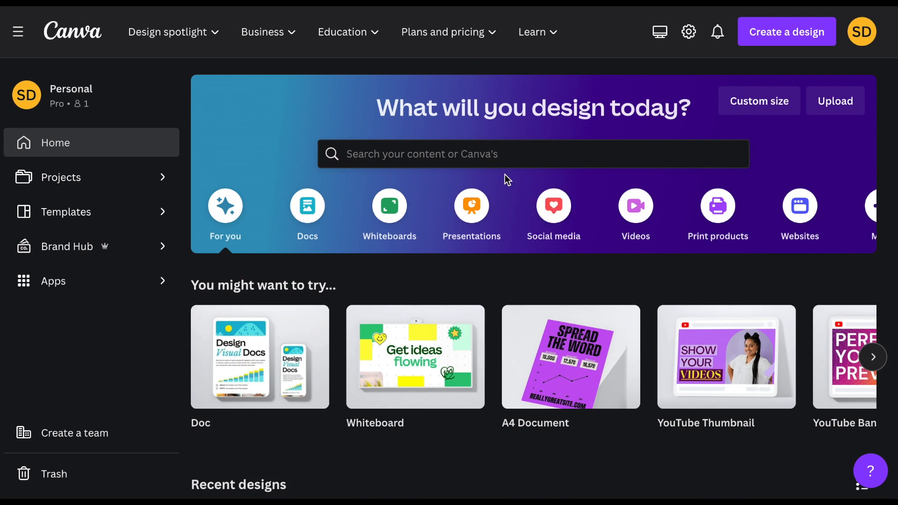
pyautogui.click(409, 155)
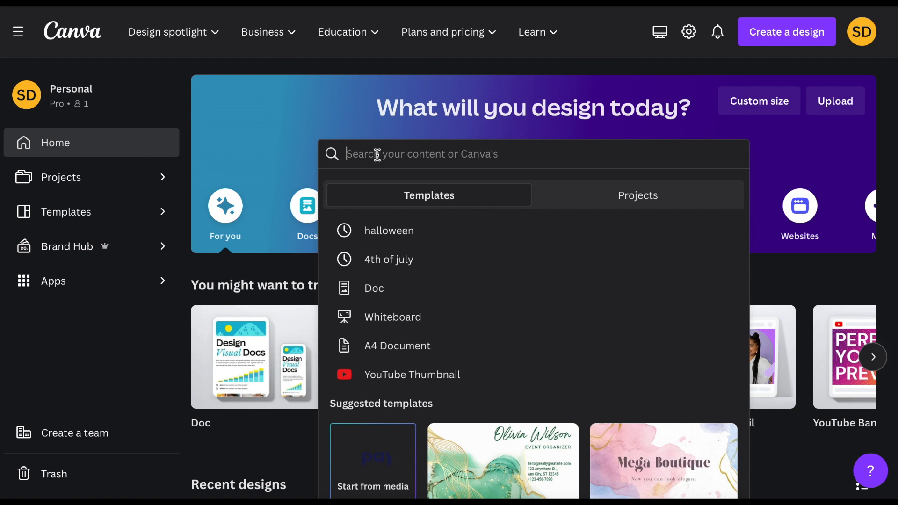
pyautogui.write('invitati')
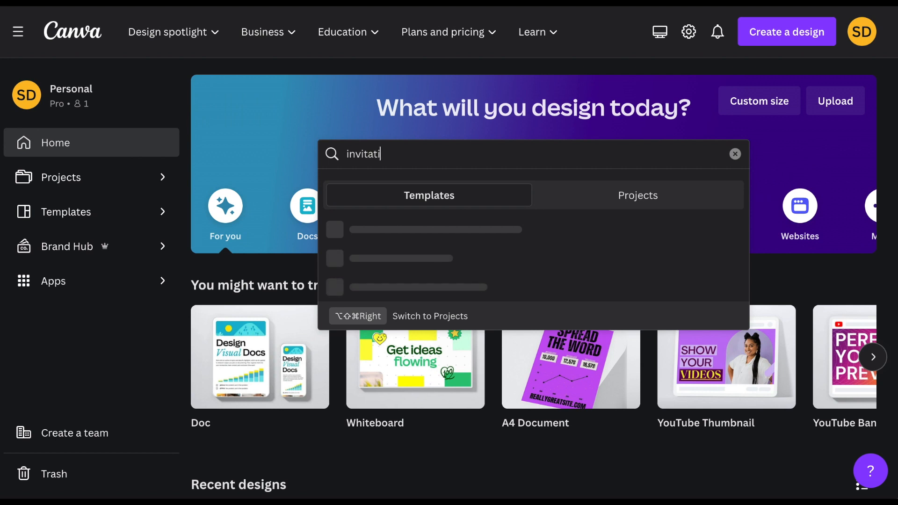
pyautogui.press('Return')
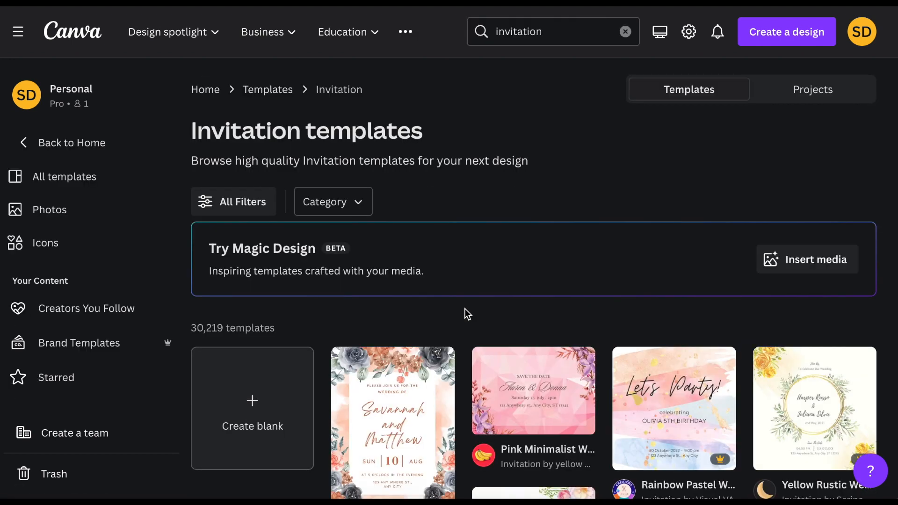
# - Open the Blue Pink Watercolor Flowers Wedding invitation template as a new editable design
pyautogui.scroll(-3, 465, 309)
pyautogui.scroll(-2, 465, 309)
pyautogui.scroll(2, 523, 423)
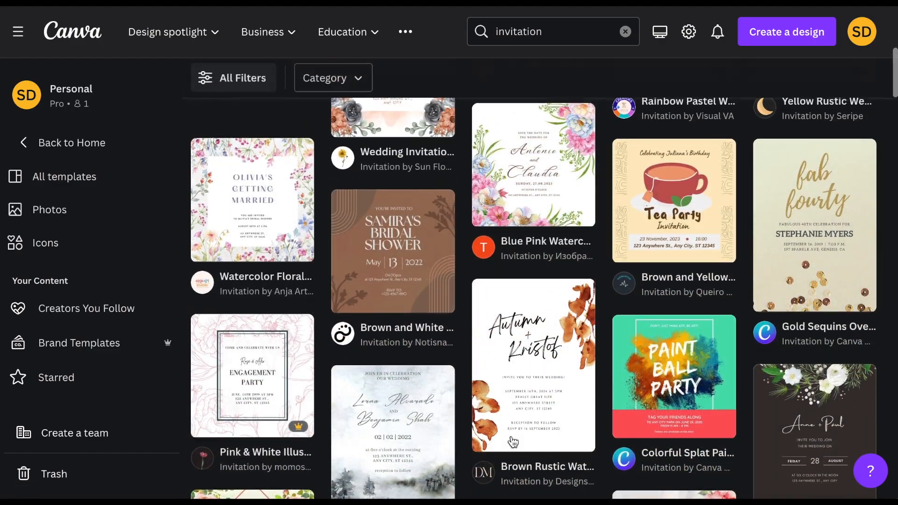
pyautogui.click(537, 203)
pyautogui.click(626, 181)
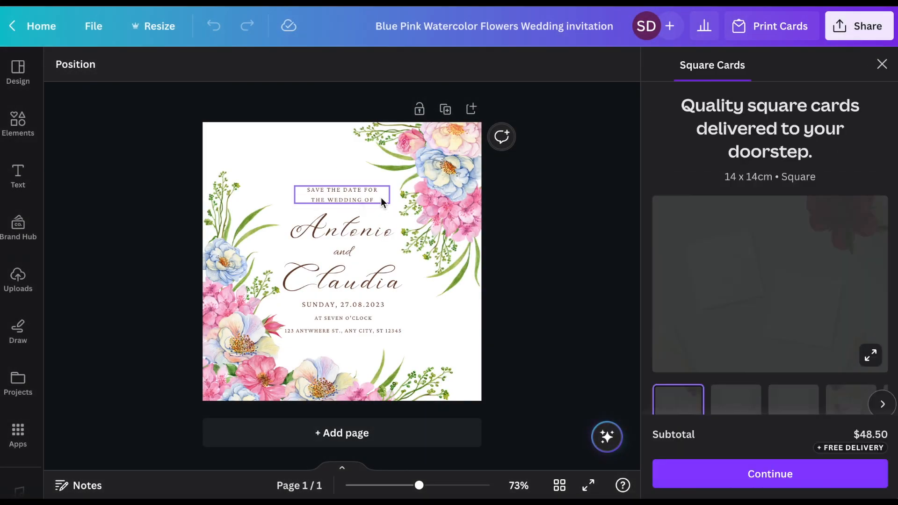
# - Replace the "Save the date for the wedding of" line on the invitation with "TEXT"
pyautogui.click(360, 199)
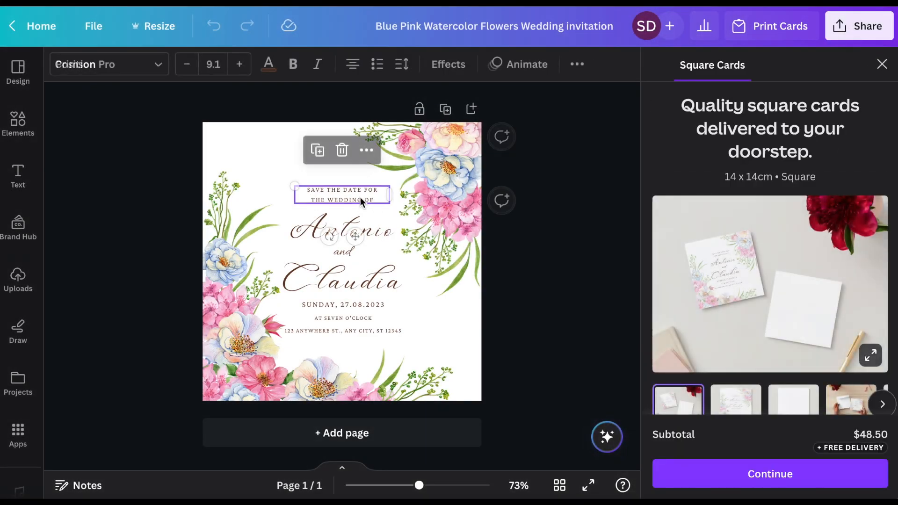
pyautogui.doubleClick(360, 198)
pyautogui.write('TEXT')
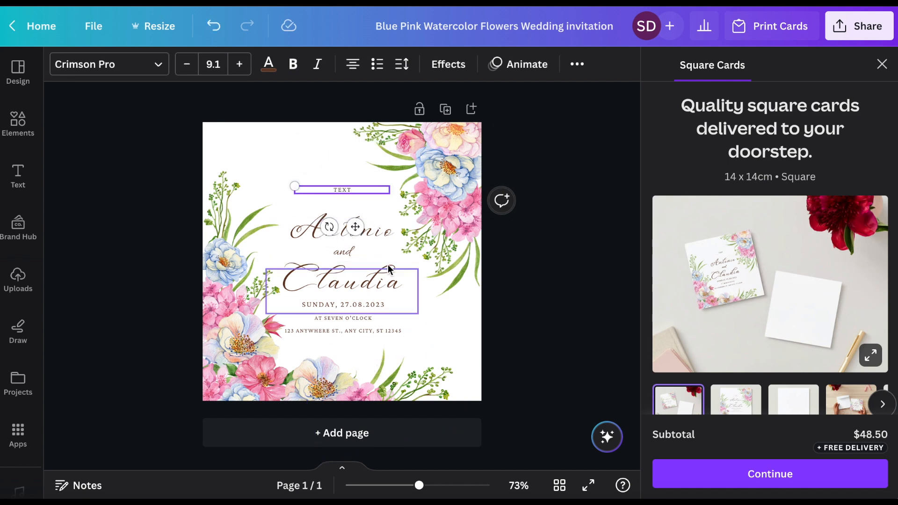
# - Replace the upper of the couple's two names on the invitation with a different first name
pyautogui.click(378, 234)
pyautogui.doubleClick(377, 234)
pyautogui.write('Mario')
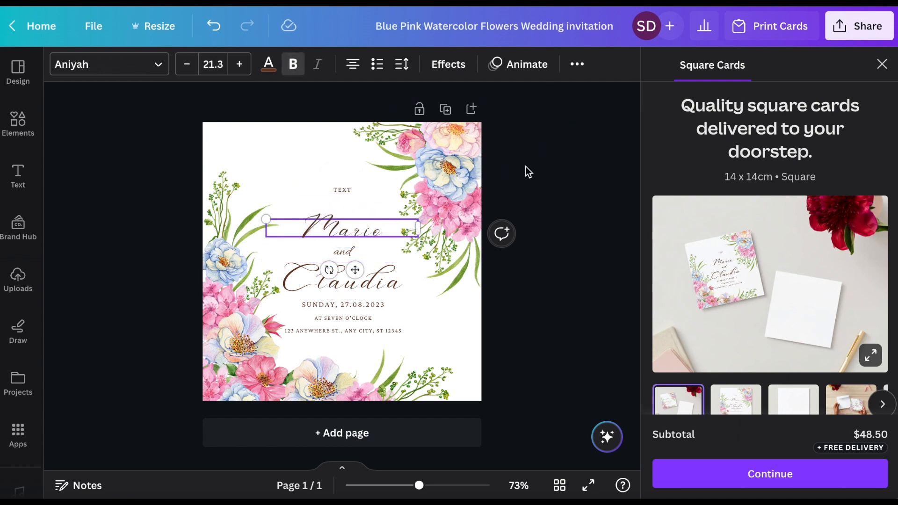
pyautogui.click(528, 171)
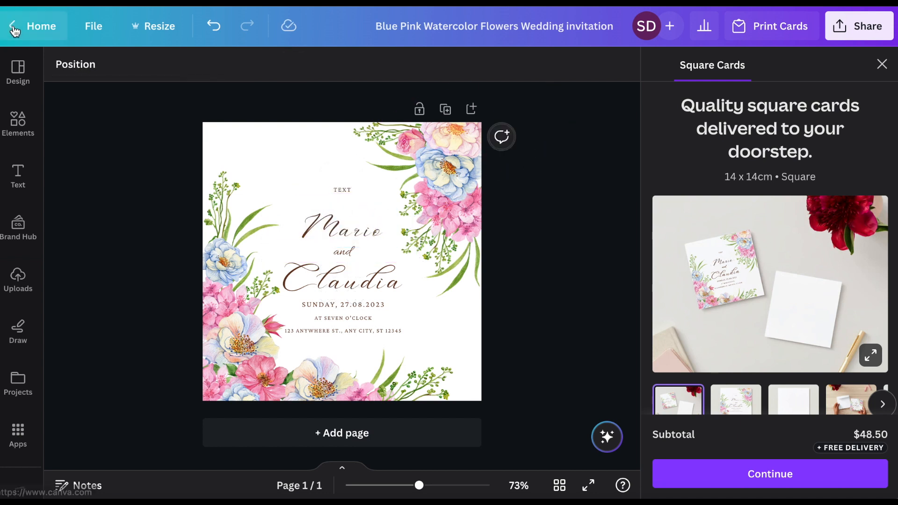
# - Go back to the home page and create a blank custom-size design 21 cm wide and 5 cm high
pyautogui.click(33, 26)
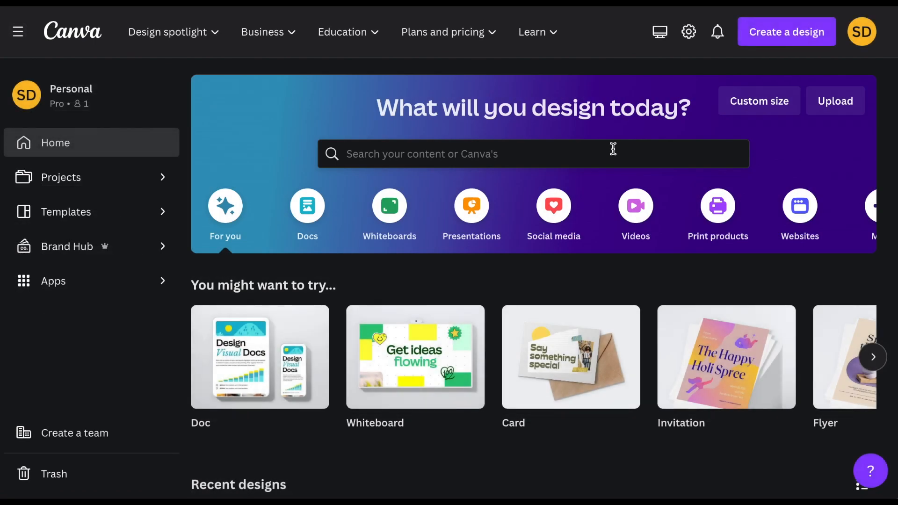
pyautogui.click(785, 38)
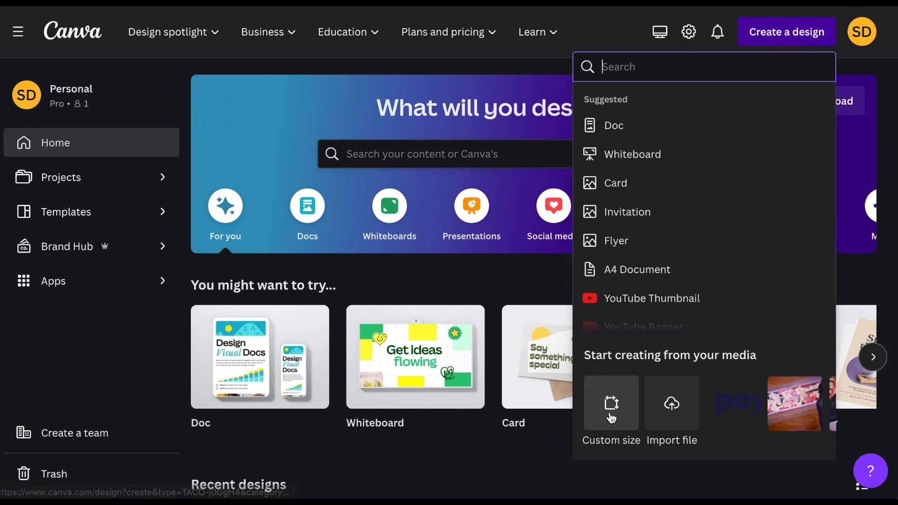
pyautogui.click(610, 411)
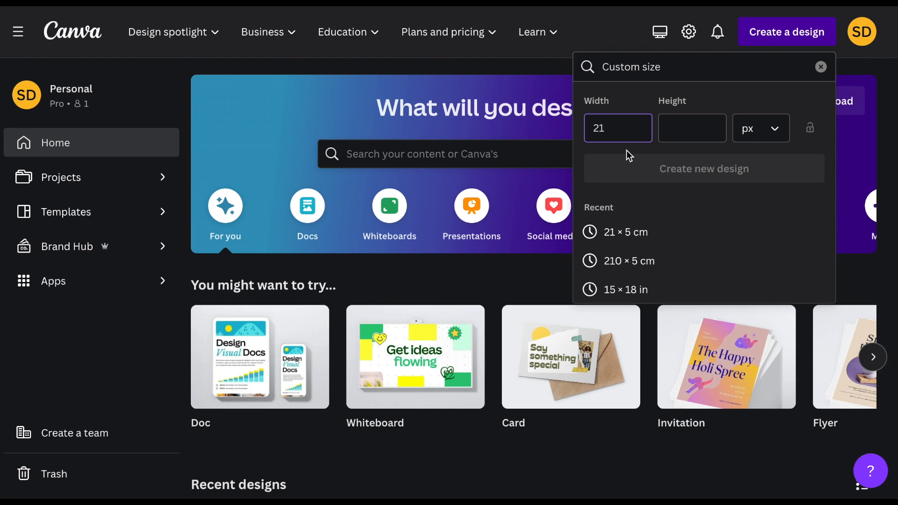
pyautogui.click(692, 128)
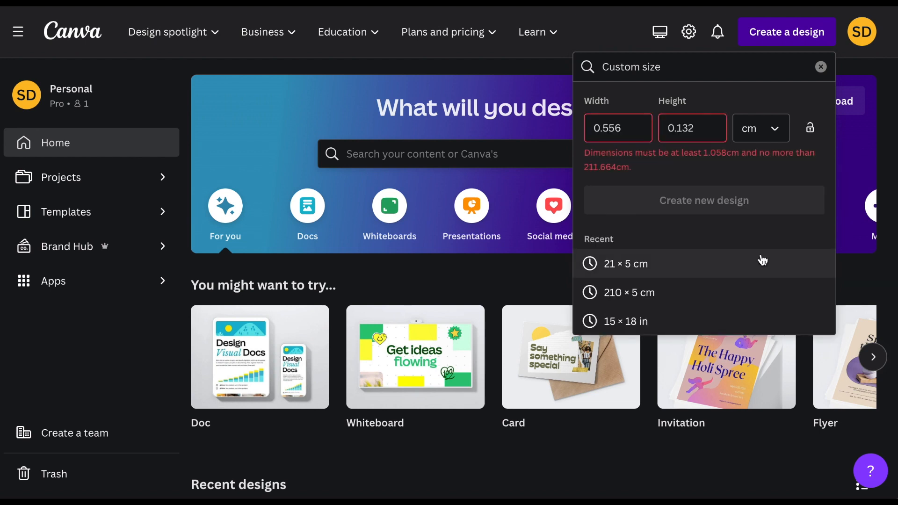
pyautogui.click(626, 130)
pyautogui.press('BackSpace')
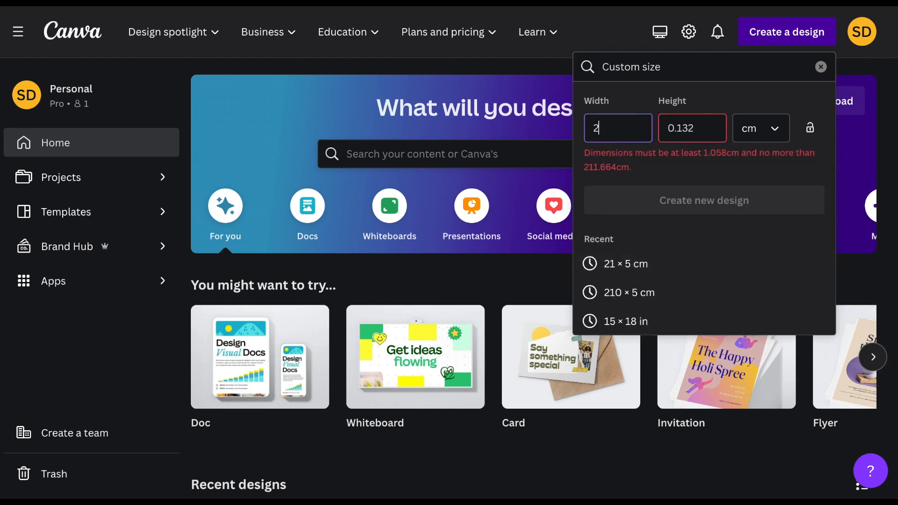
pyautogui.click(697, 129)
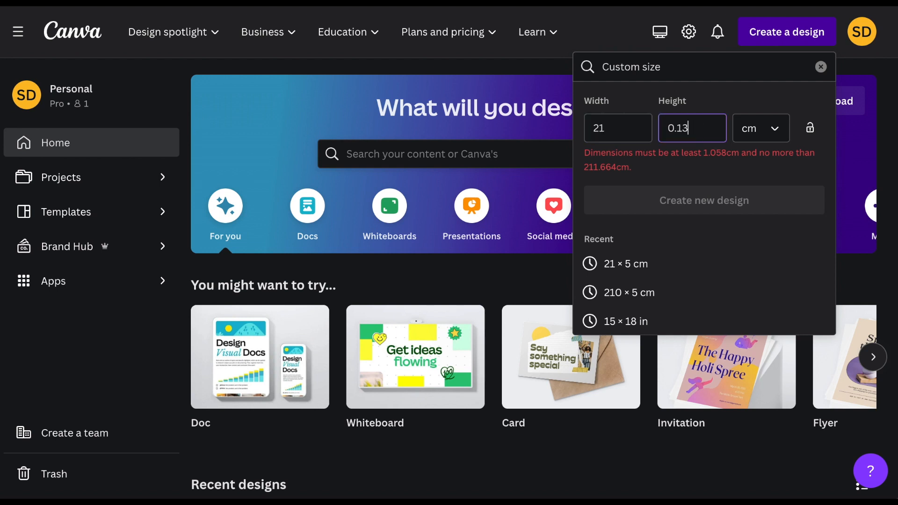
pyautogui.press('BackSpace')
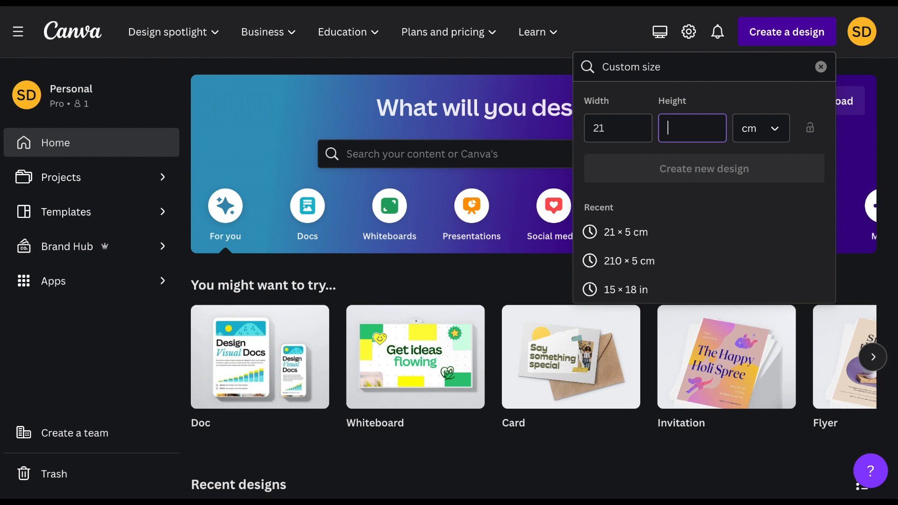
pyautogui.write('5')
pyautogui.click(698, 169)
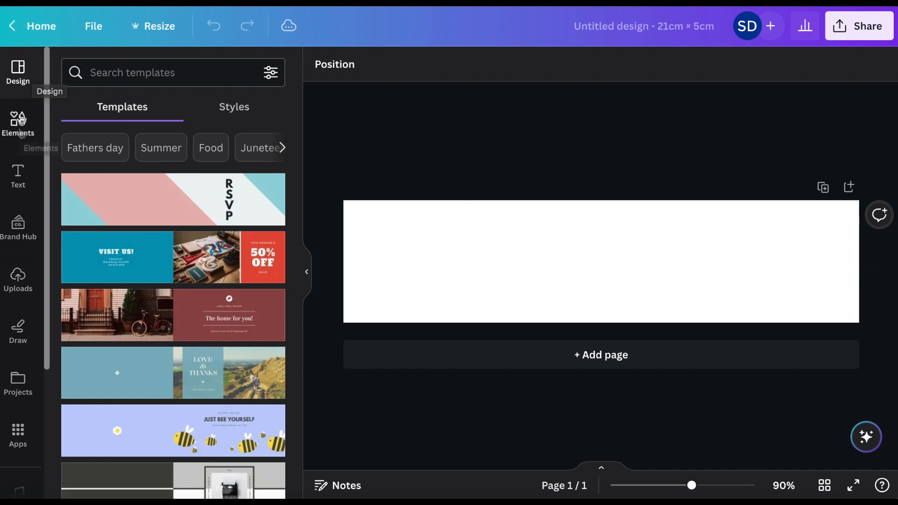
# - Search the design elements for "apple"
pyautogui.click(21, 134)
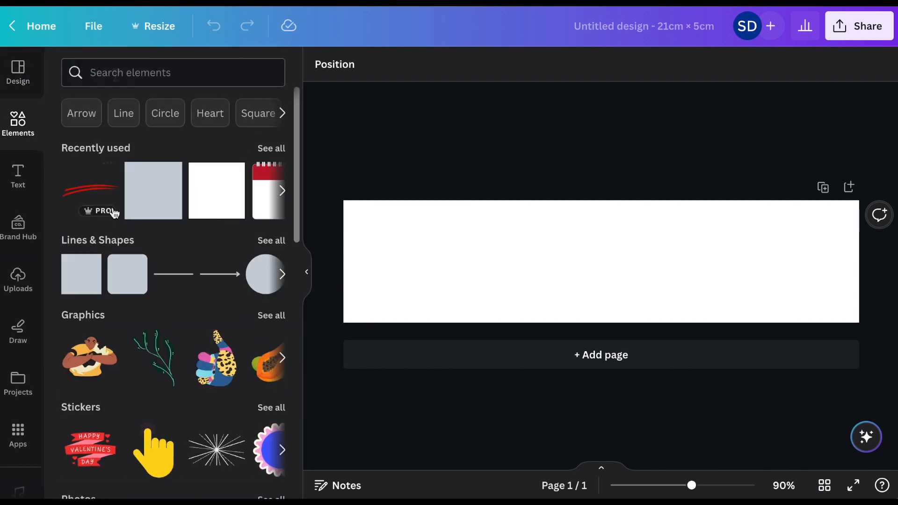
pyautogui.click(116, 74)
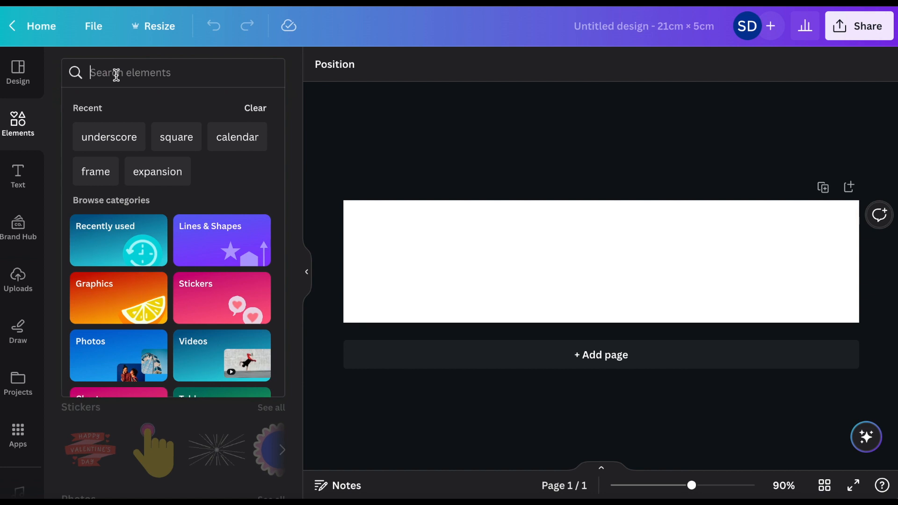
pyautogui.write('apple')
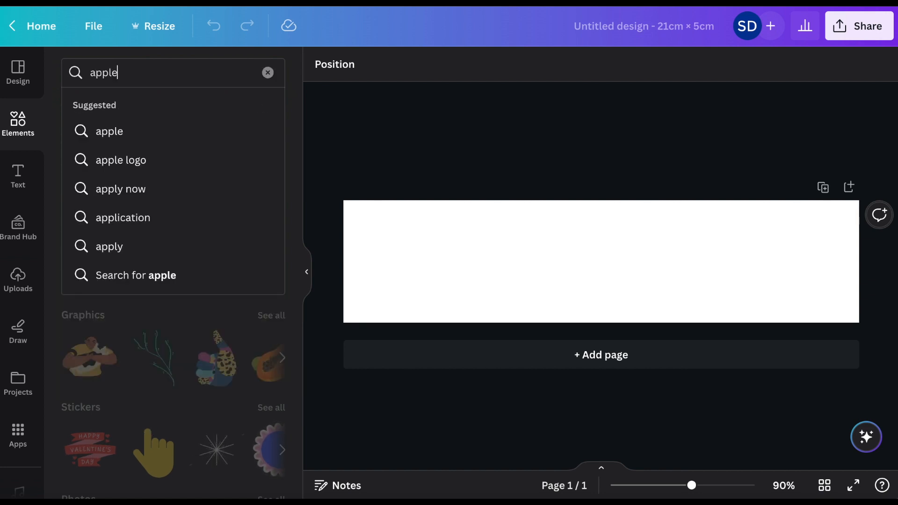
pyautogui.press('Return')
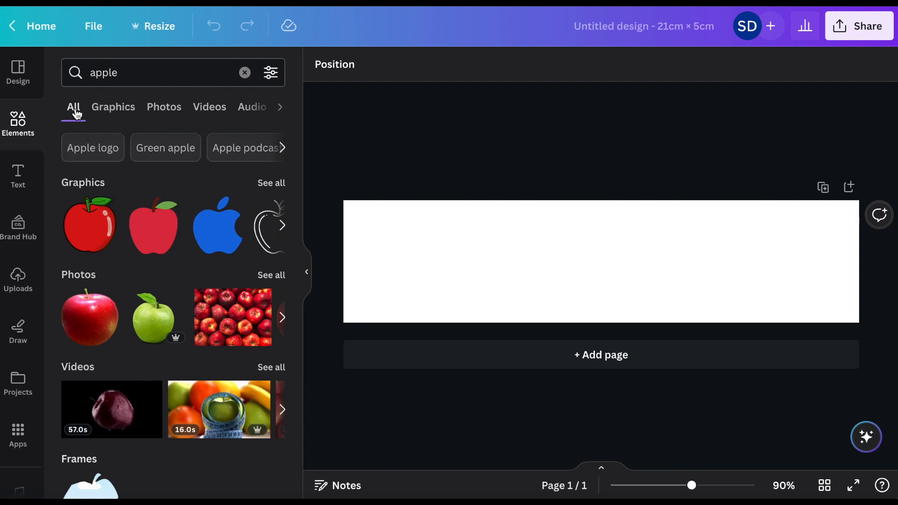
# - Look through the apple results by type, covering graphics, photos, videos, audio and frames, and return to all results
pyautogui.click(108, 114)
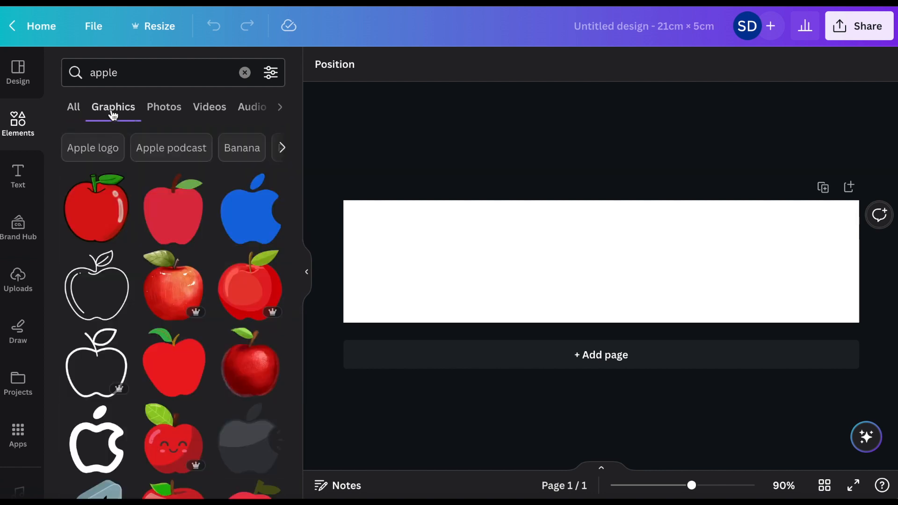
pyautogui.scroll(-10, 247, 276)
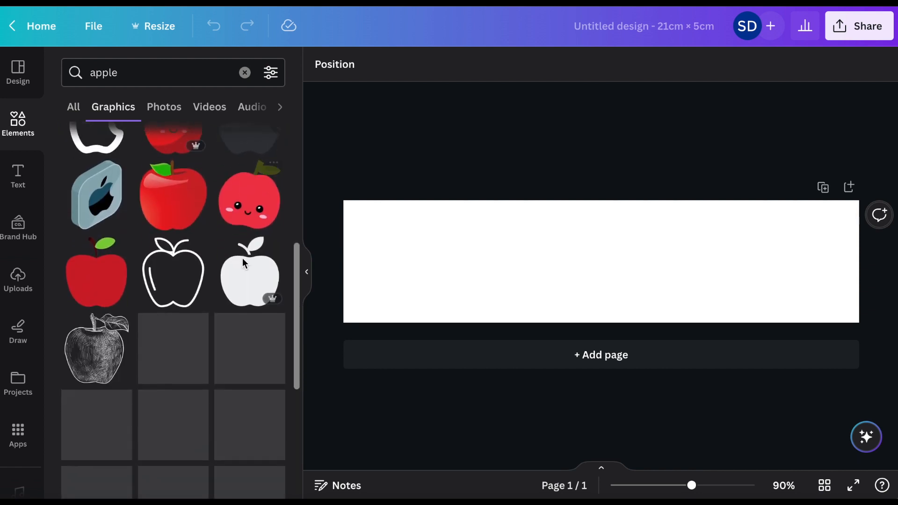
pyautogui.scroll(10, 208, 186)
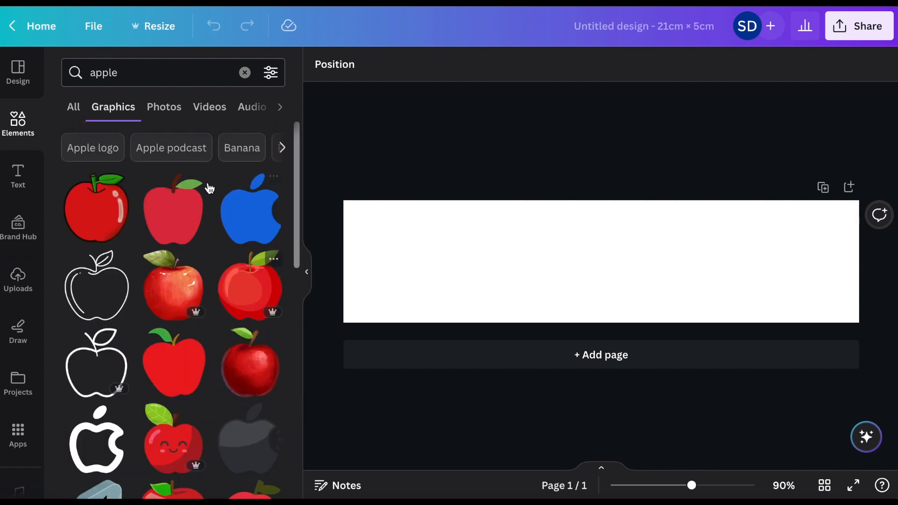
pyautogui.click(173, 115)
pyautogui.scroll(-5, 241, 322)
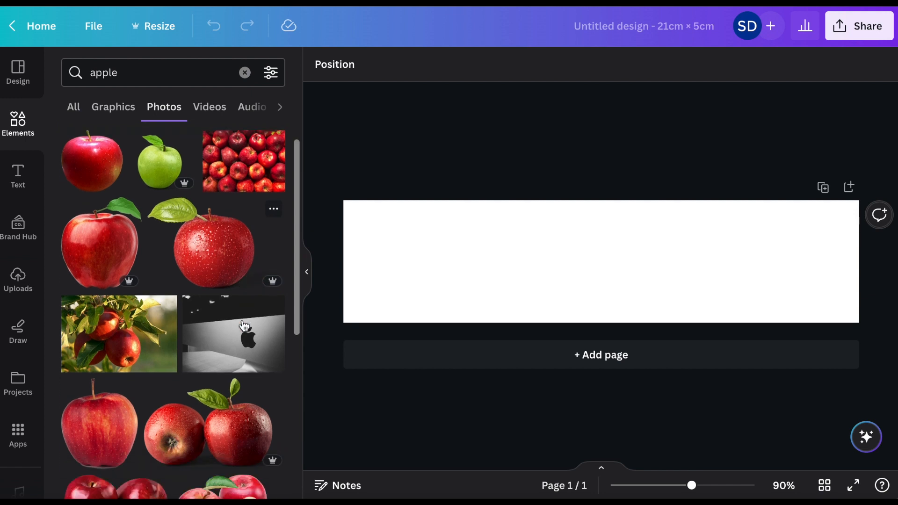
pyautogui.scroll(-4, 243, 325)
pyautogui.scroll(8, 240, 324)
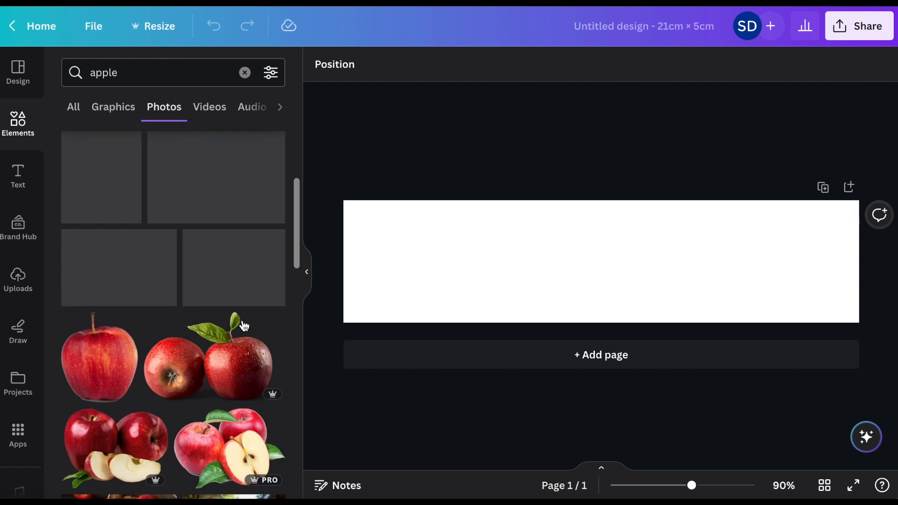
pyautogui.click(218, 111)
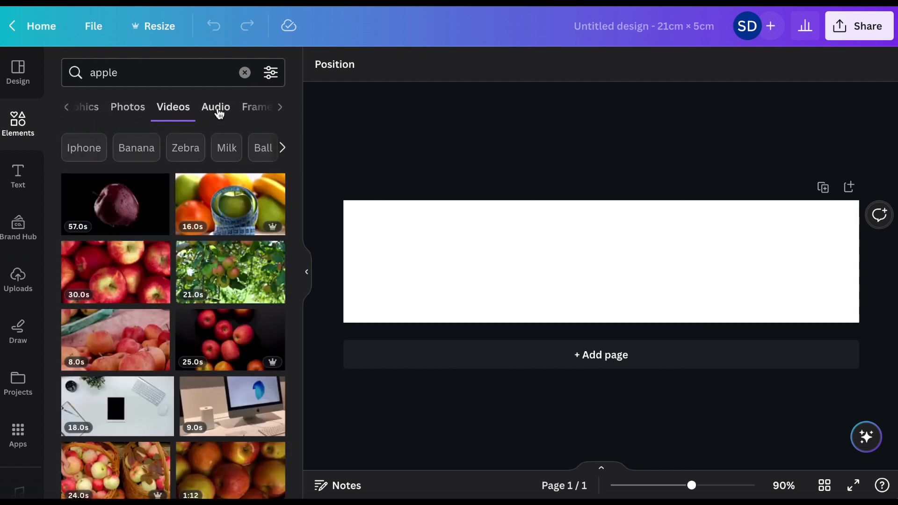
pyautogui.click(218, 112)
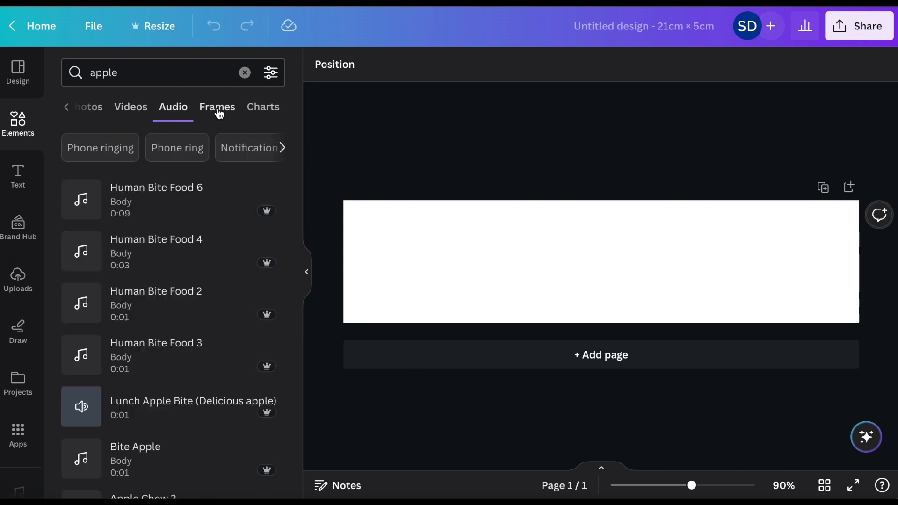
pyautogui.click(219, 113)
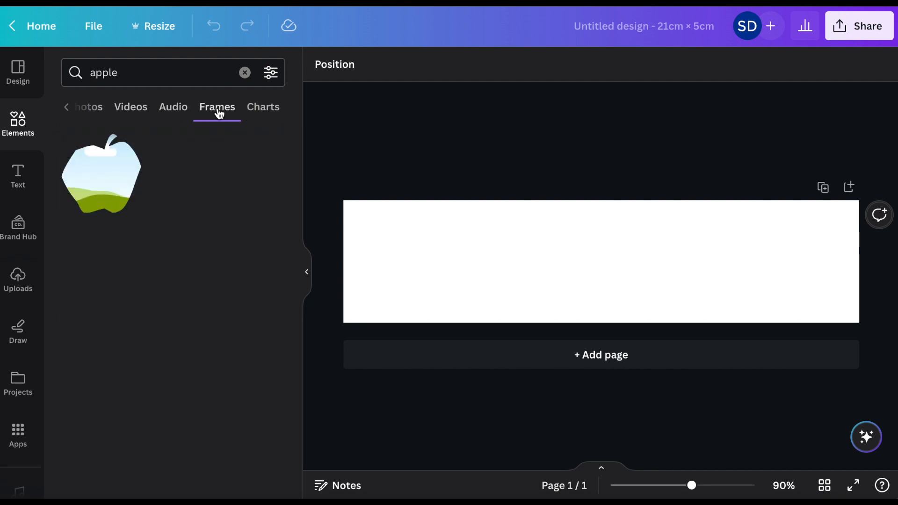
pyautogui.click(67, 108)
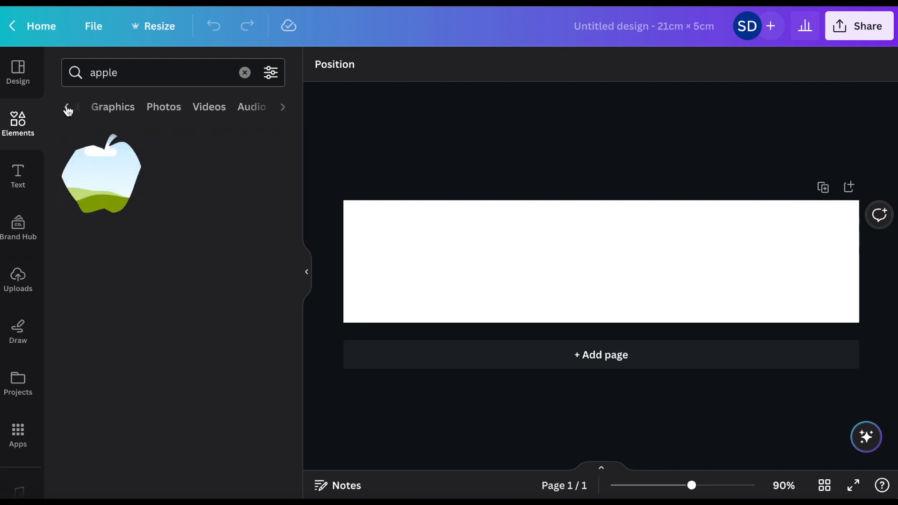
pyautogui.click(69, 108)
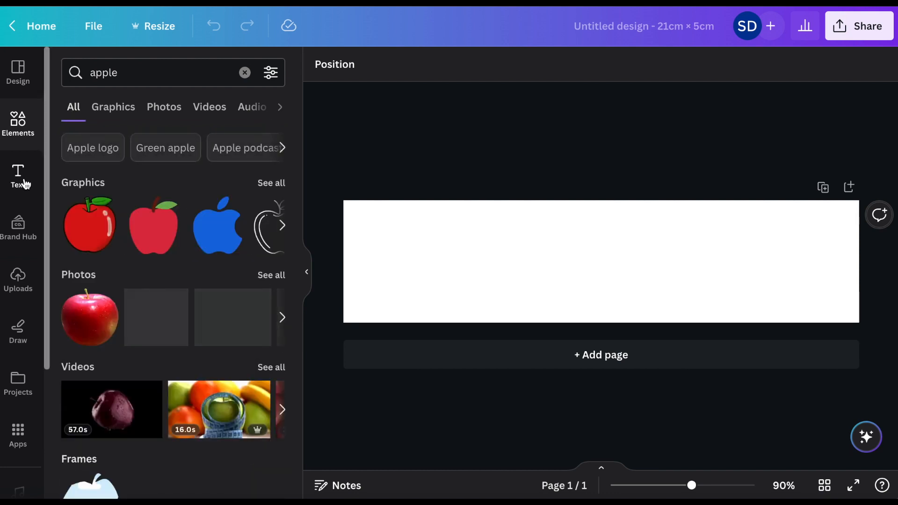
# - Browse the font combinations and add the "Feelin' Cute" text combination to the blank page
pyautogui.click(23, 183)
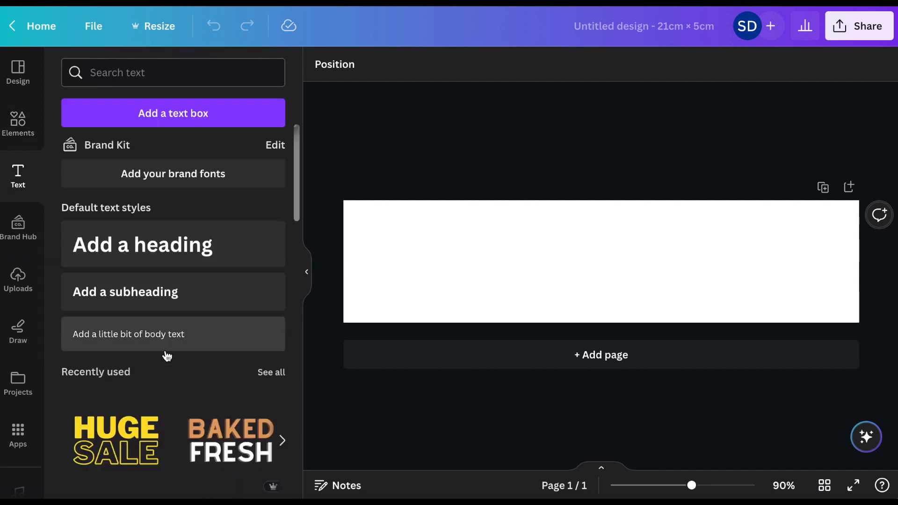
pyautogui.scroll(-5, 167, 357)
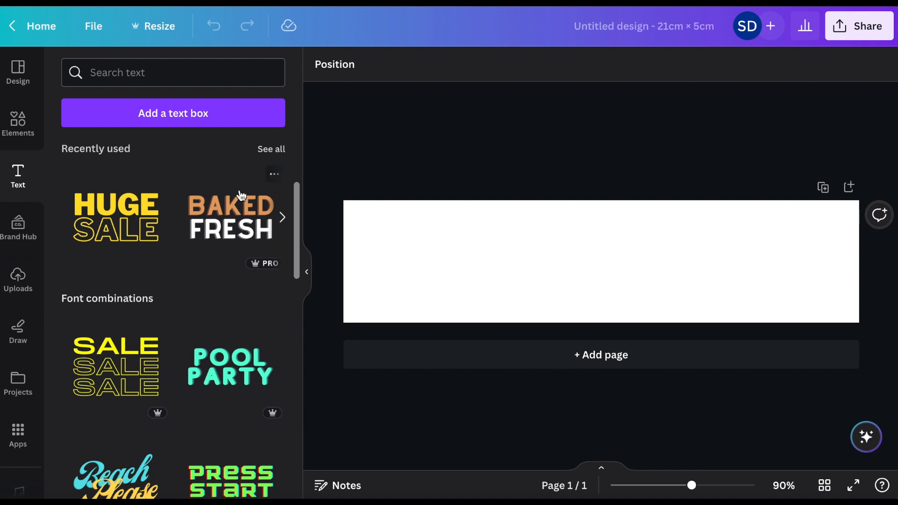
pyautogui.scroll(-2, 204, 386)
pyautogui.scroll(-5, 204, 386)
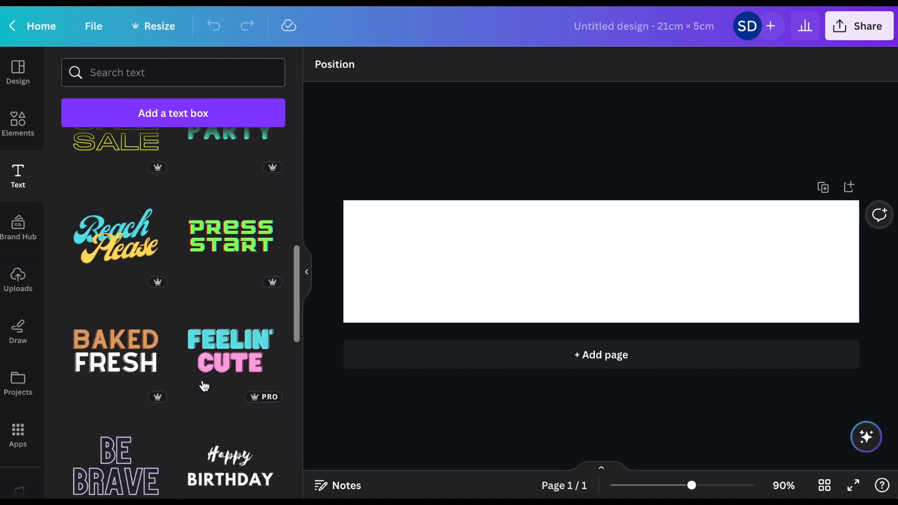
pyautogui.scroll(-3, 205, 386)
pyautogui.scroll(-2, 204, 386)
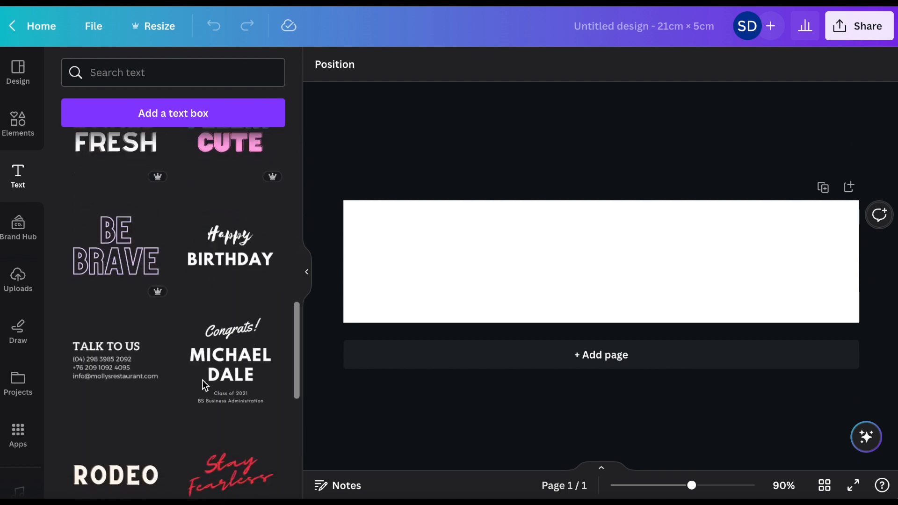
pyautogui.scroll(2, 206, 371)
pyautogui.click(227, 219)
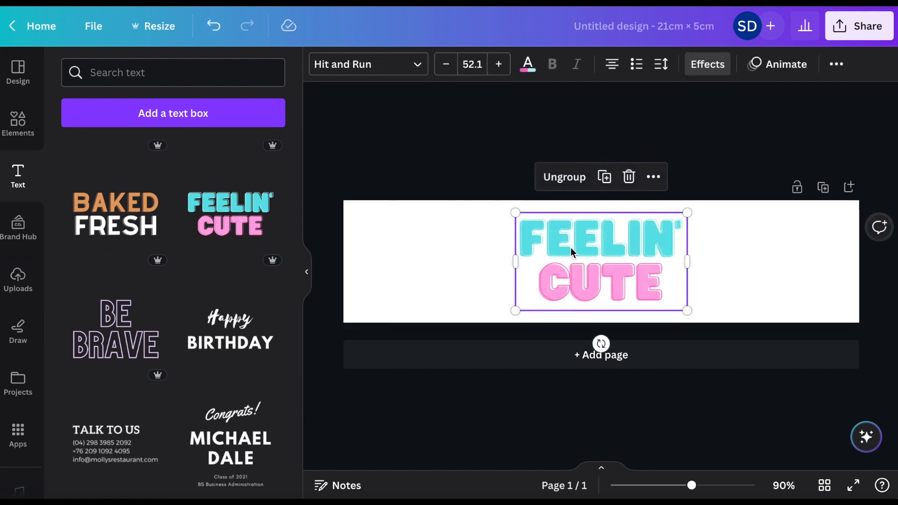
# - Change the combination's upper line to "TEXT", and delete the whole text combination from the page
pyautogui.click(669, 249)
pyautogui.click(670, 245)
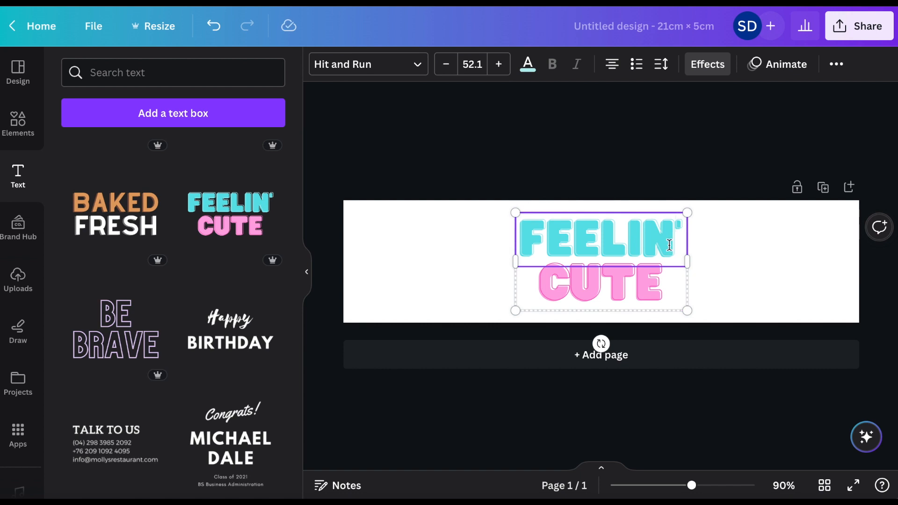
pyautogui.press('BackSpace')
pyautogui.press('BackSpace')
pyautogui.press('BackSpace')
pyautogui.press('BackSpace')
pyautogui.press('BackSpace')
pyautogui.press('BackSpace')
pyautogui.press('Delete')
pyautogui.write('TEXT')
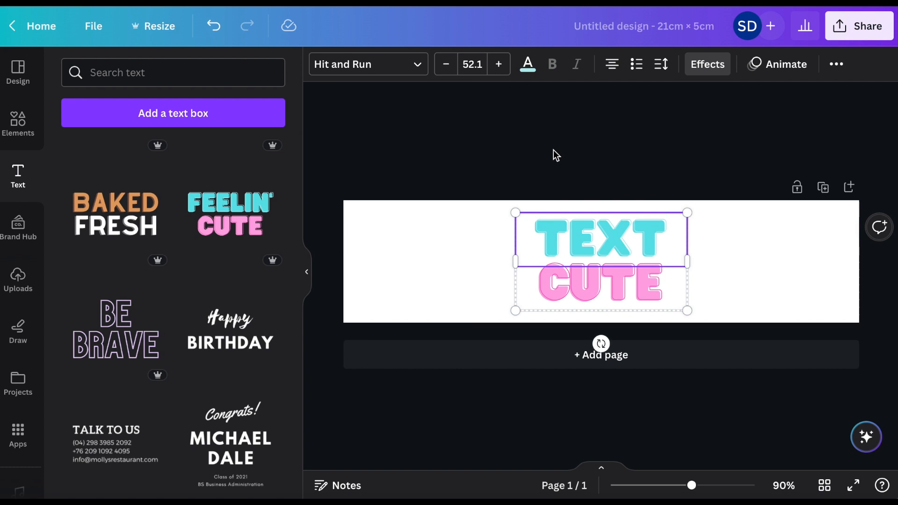
pyautogui.press('Delete')
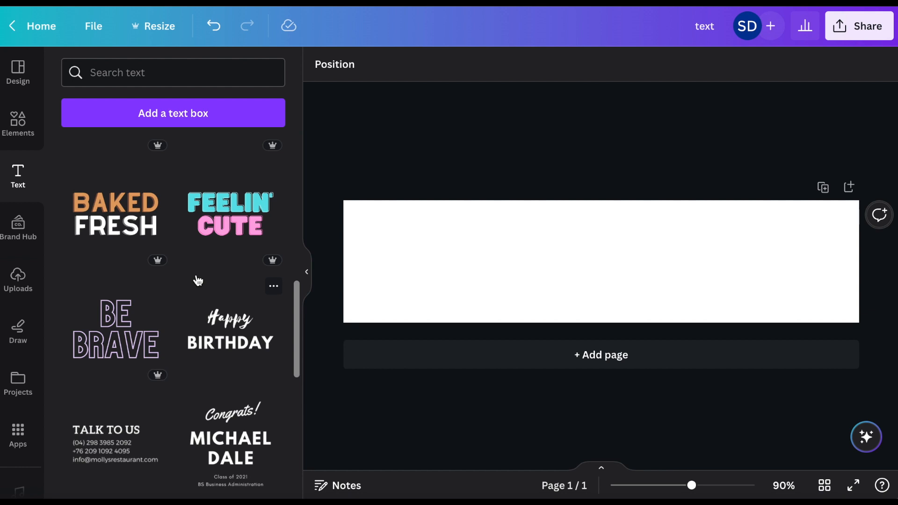
# - Add a default heading text box to the blank page
pyautogui.scroll(10, 198, 279)
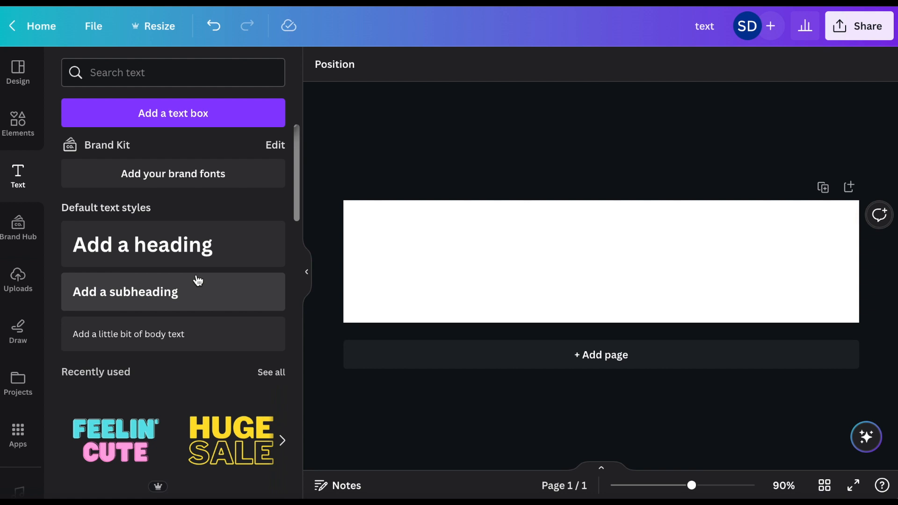
pyautogui.scroll(-6, 197, 279)
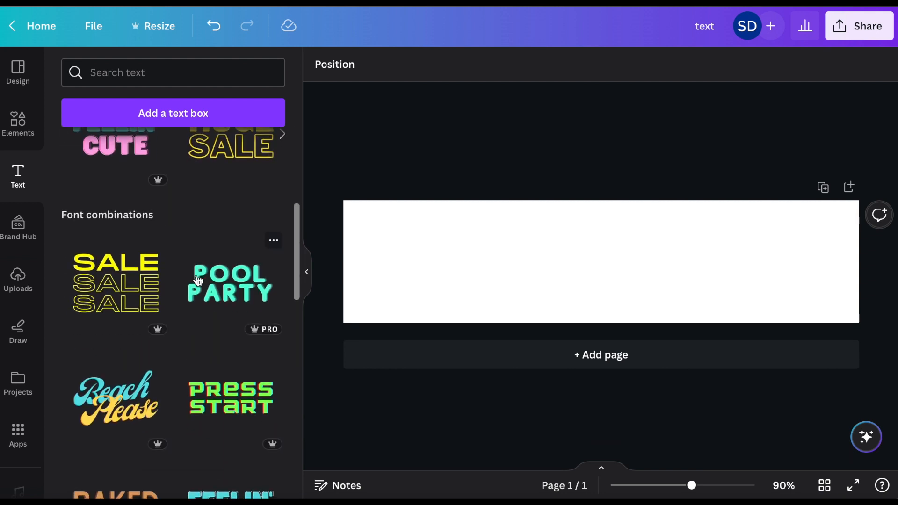
pyautogui.scroll(6, 198, 280)
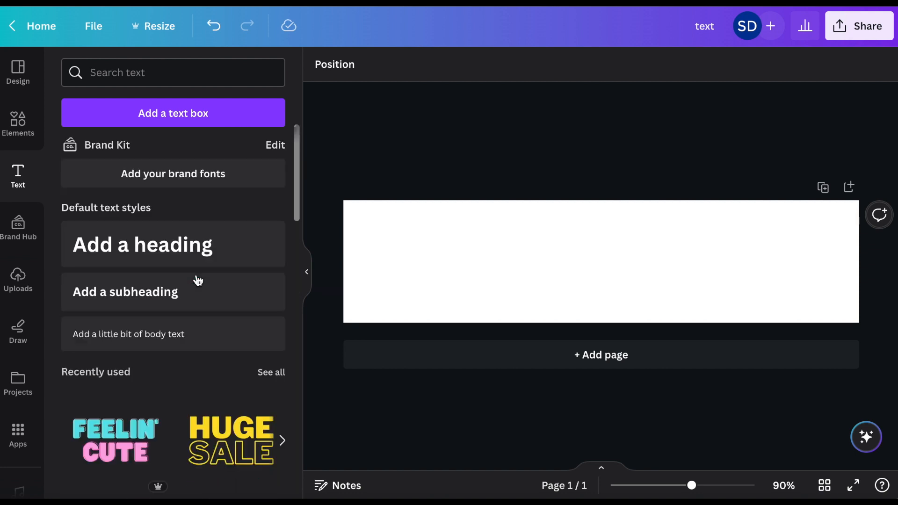
pyautogui.click(172, 250)
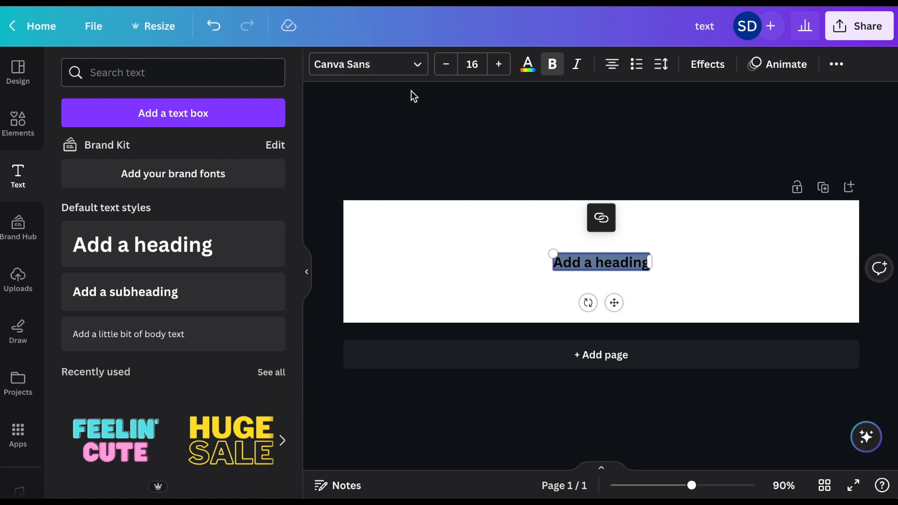
# - Look through the available fonts for the heading and search them for "handwriting"
pyautogui.click(419, 65)
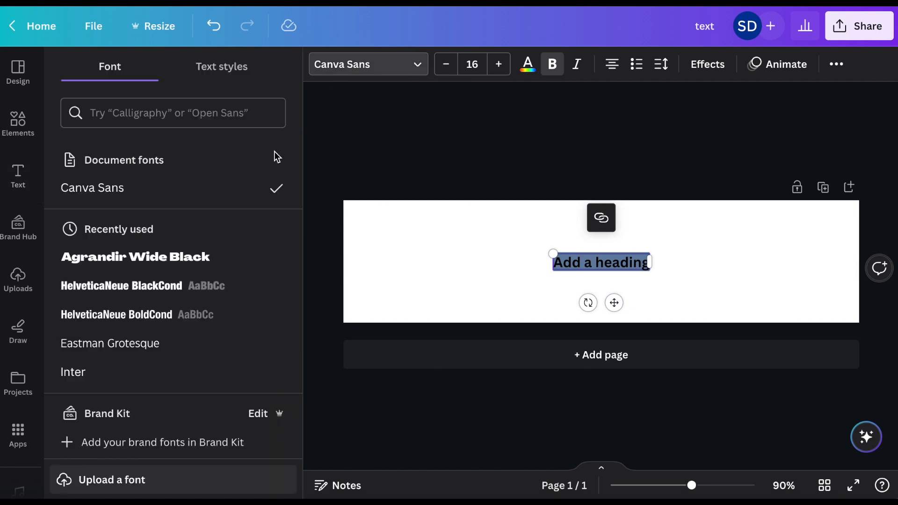
pyautogui.scroll(-10, 188, 287)
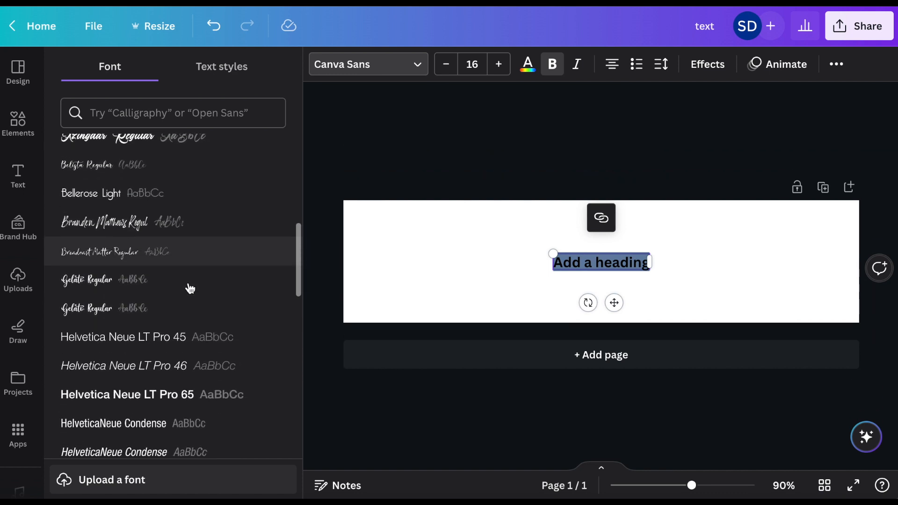
pyautogui.scroll(-10, 189, 289)
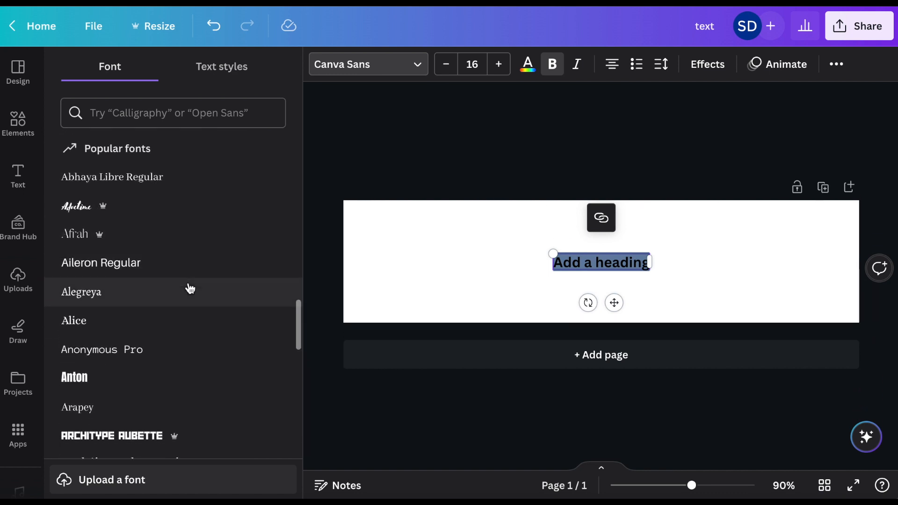
pyautogui.click(150, 112)
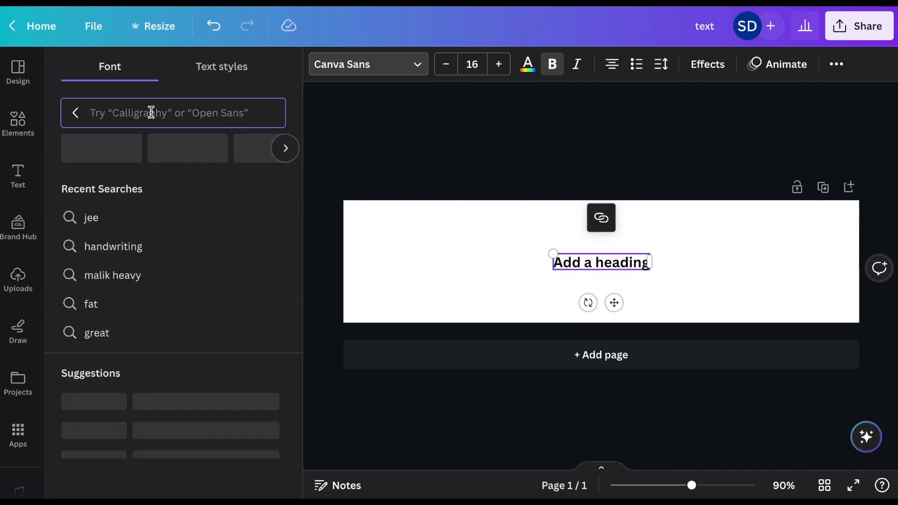
pyautogui.write('handwr')
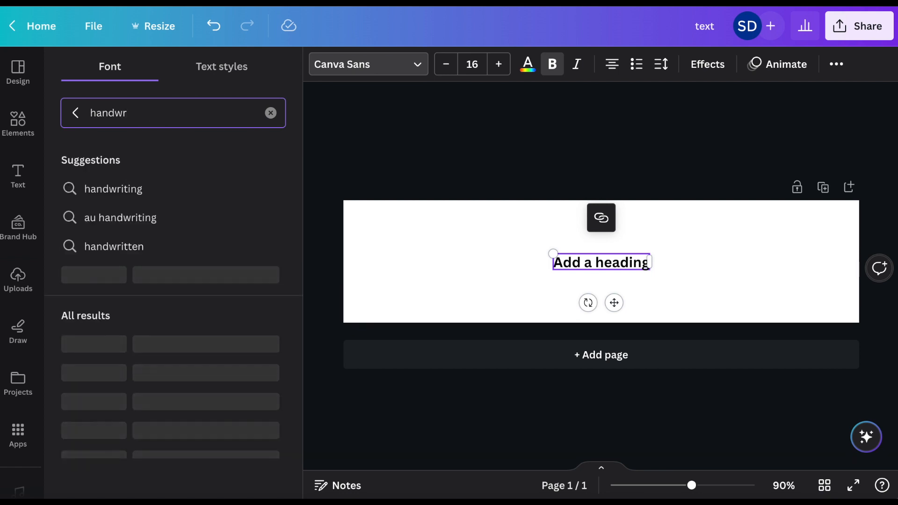
pyautogui.click(125, 189)
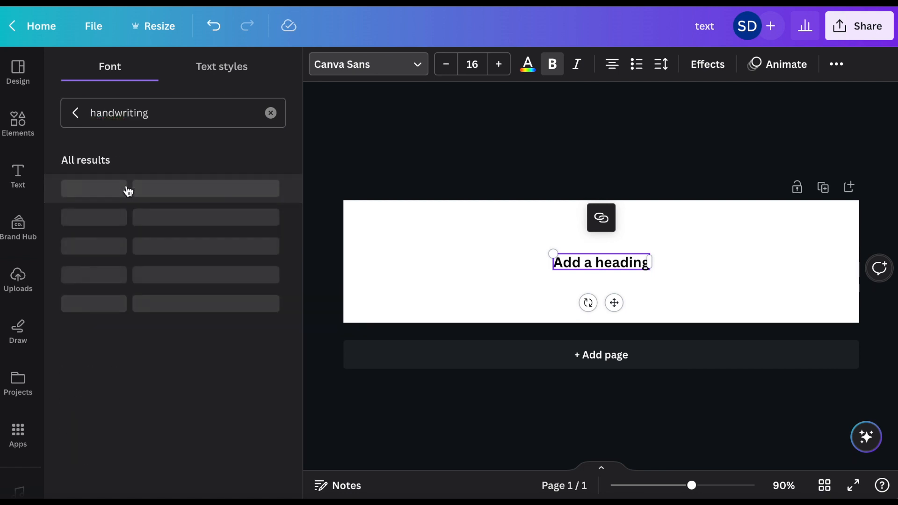
# - Apply the Brittany font from the handwriting results to the heading
pyautogui.scroll(-4, 137, 316)
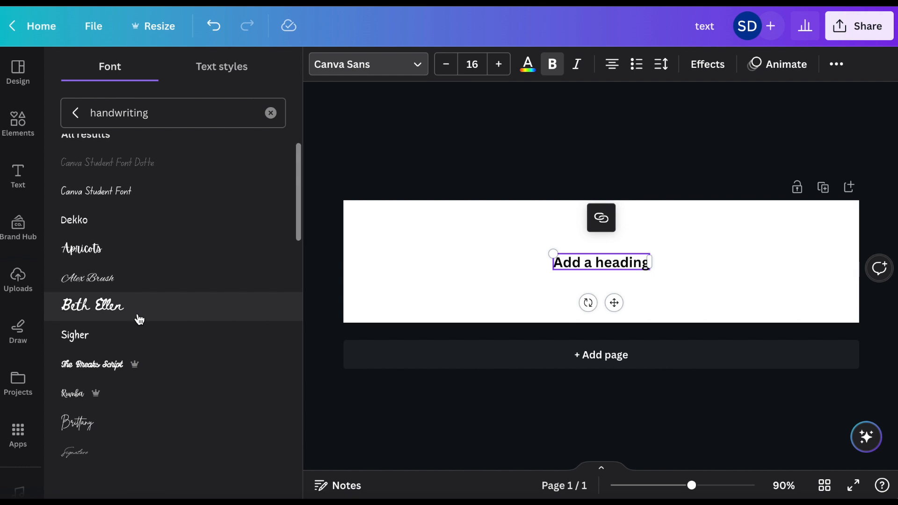
pyautogui.scroll(-3, 139, 319)
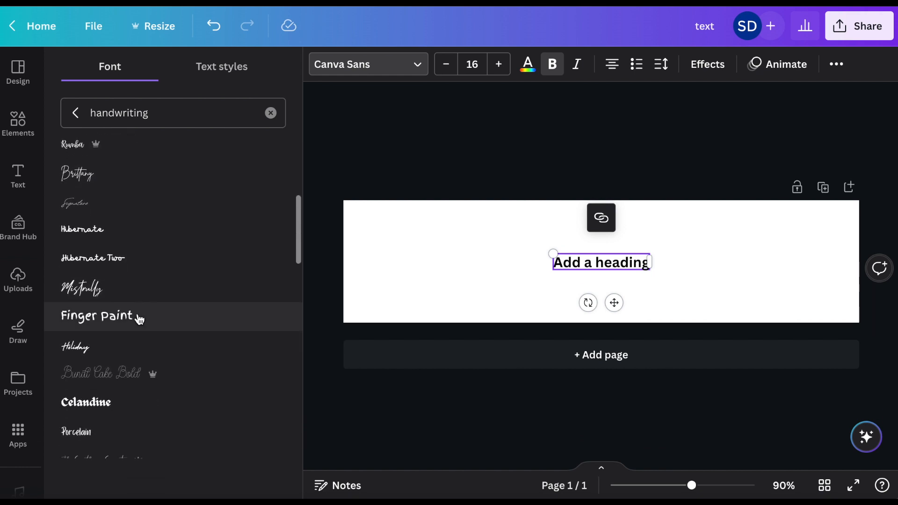
pyautogui.scroll(1, 139, 319)
pyautogui.scroll(2, 139, 319)
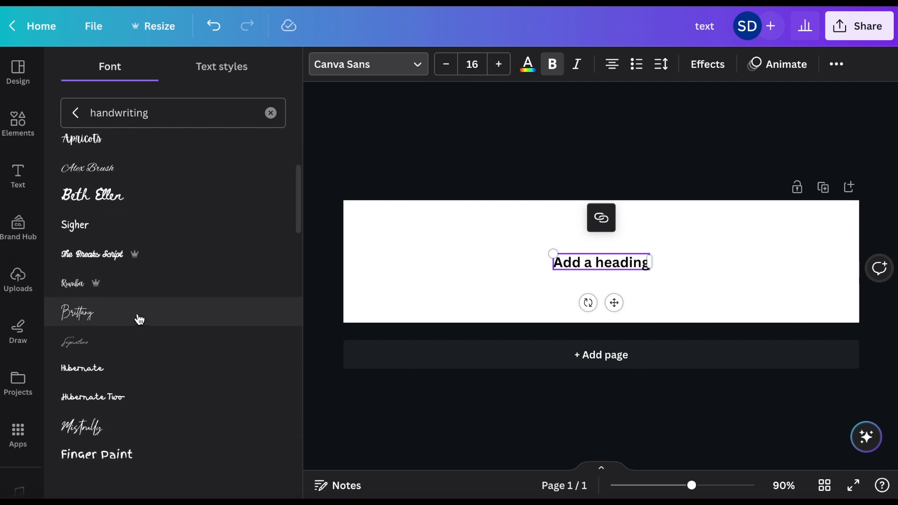
pyautogui.scroll(-2, 139, 319)
pyautogui.scroll(1, 139, 319)
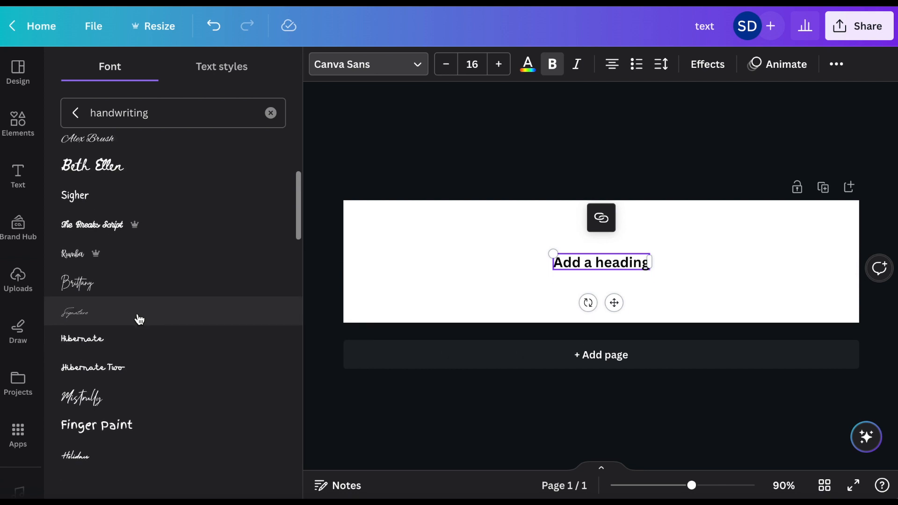
pyautogui.click(115, 286)
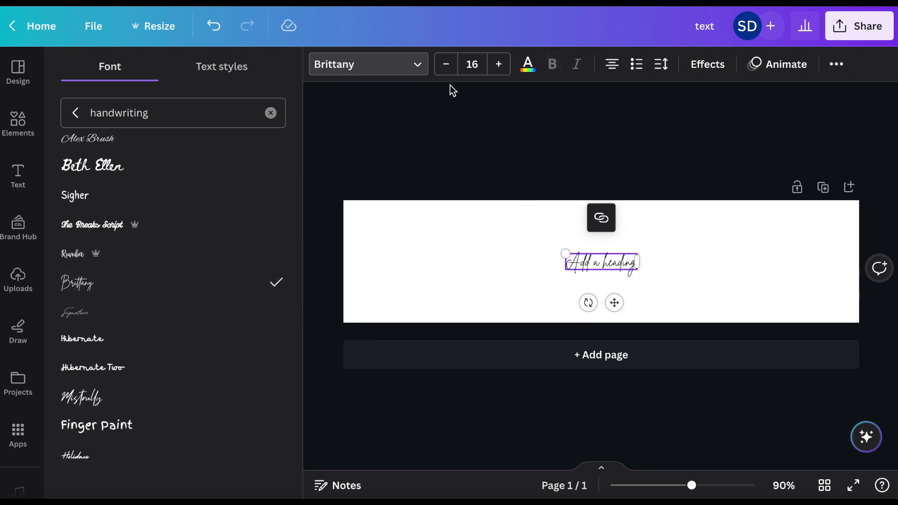
# - Enlarge the heading text to font size 32
pyautogui.click(499, 64)
pyautogui.click(499, 64)
pyautogui.click(499, 64)
pyautogui.click(499, 64)
pyautogui.click(499, 64)
pyautogui.click(499, 64)
pyautogui.click(499, 64)
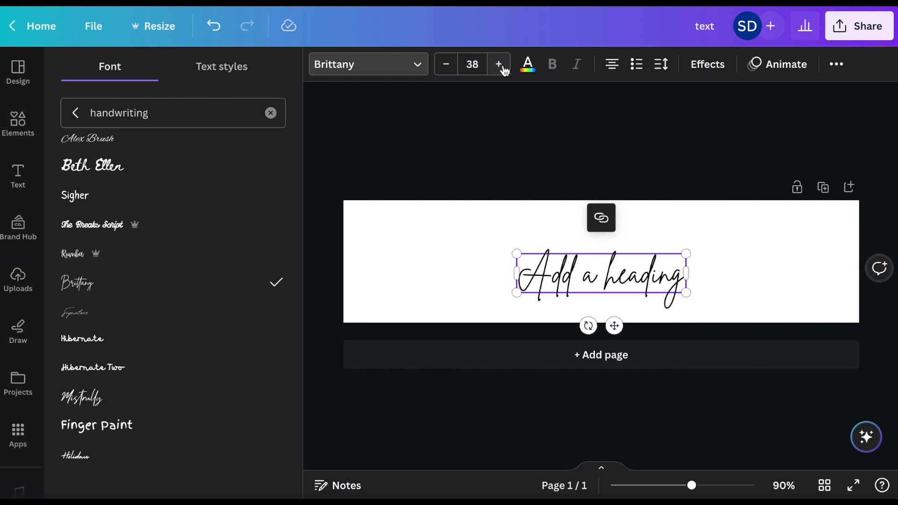
pyautogui.click(448, 67)
pyautogui.click(448, 67)
# - Color the heading text with the default pink, #FF66C4
pyautogui.click(527, 64)
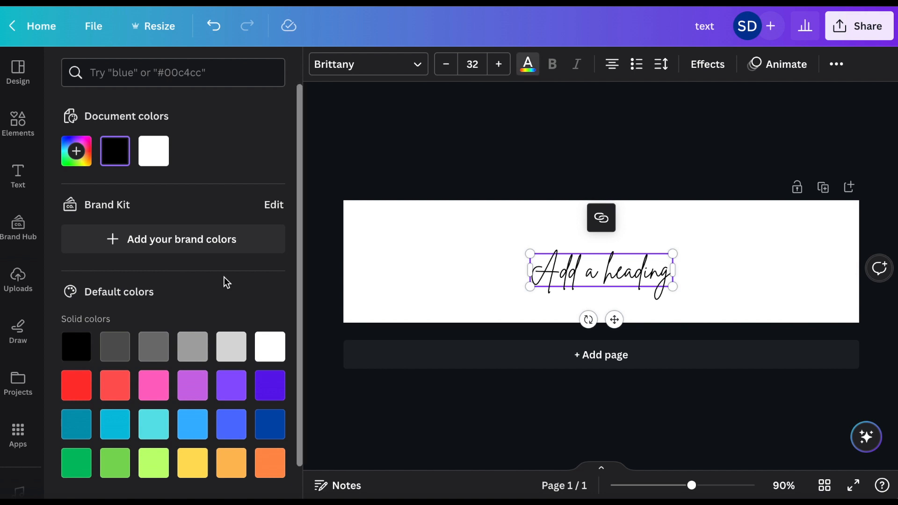
pyautogui.scroll(-1, 176, 340)
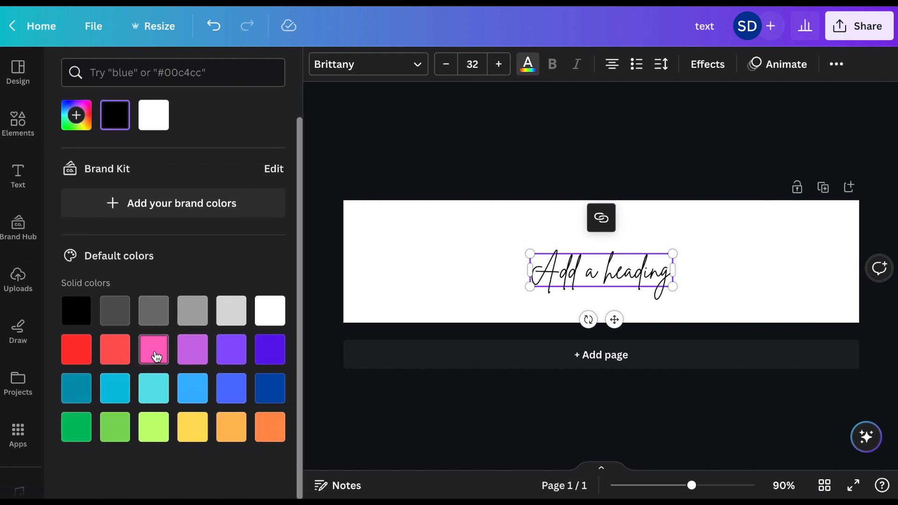
pyautogui.click(155, 355)
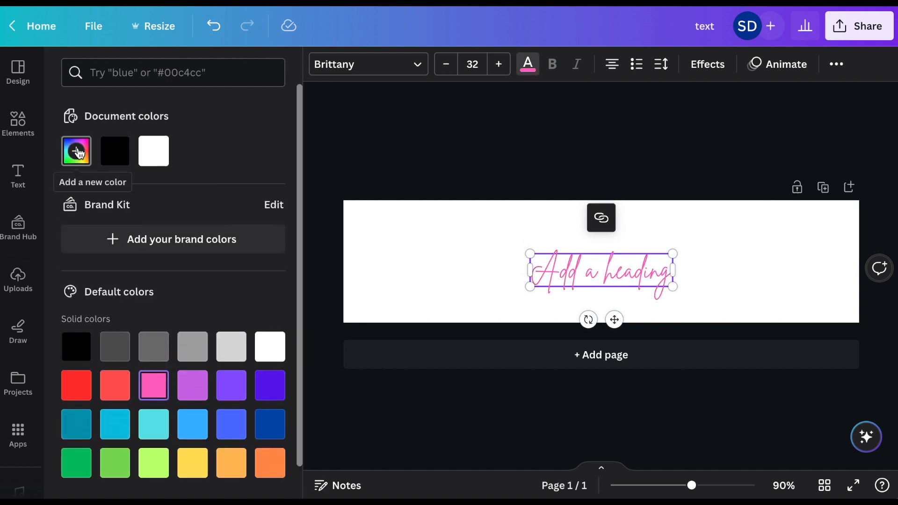
# - Give the heading text a custom dark green color, #376D58
pyautogui.click(76, 151)
pyautogui.click(160, 275)
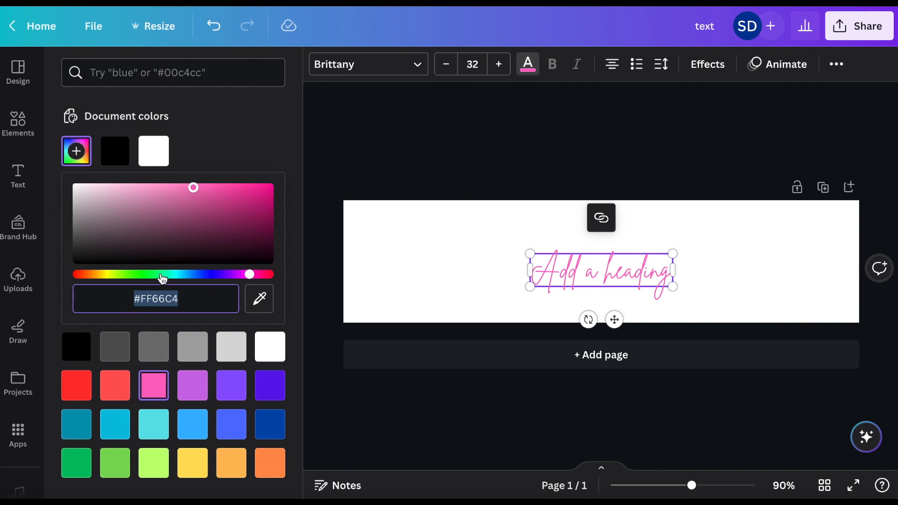
pyautogui.moveTo(187, 187); pyautogui.dragTo(172, 229)
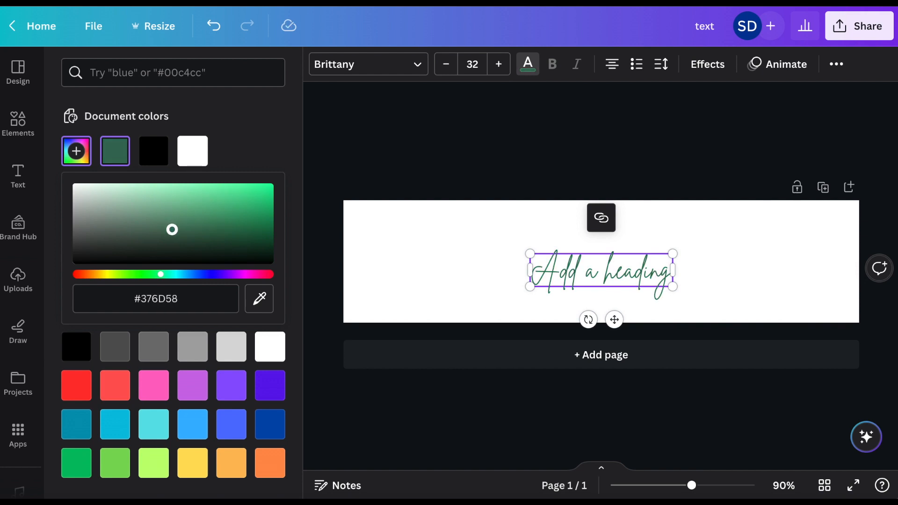
pyautogui.press('Escape')
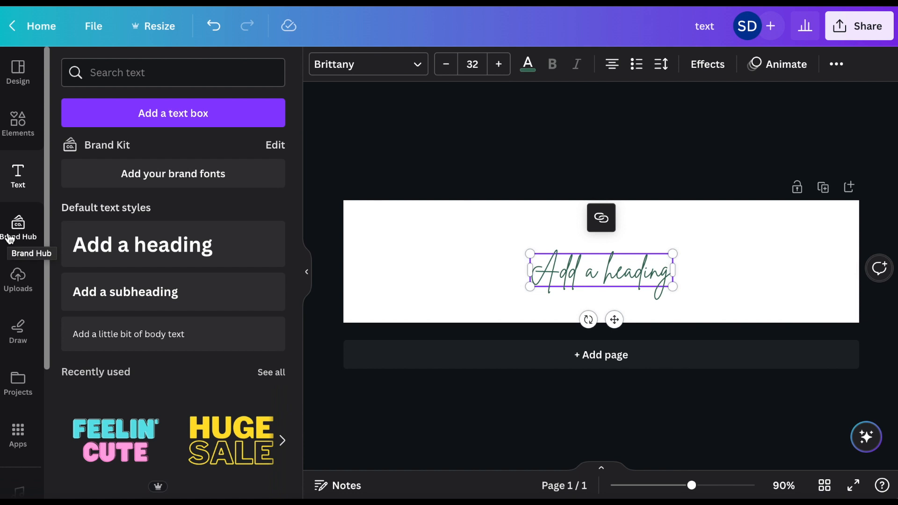
# - Look through the uploaded images available for the design
pyautogui.click(18, 280)
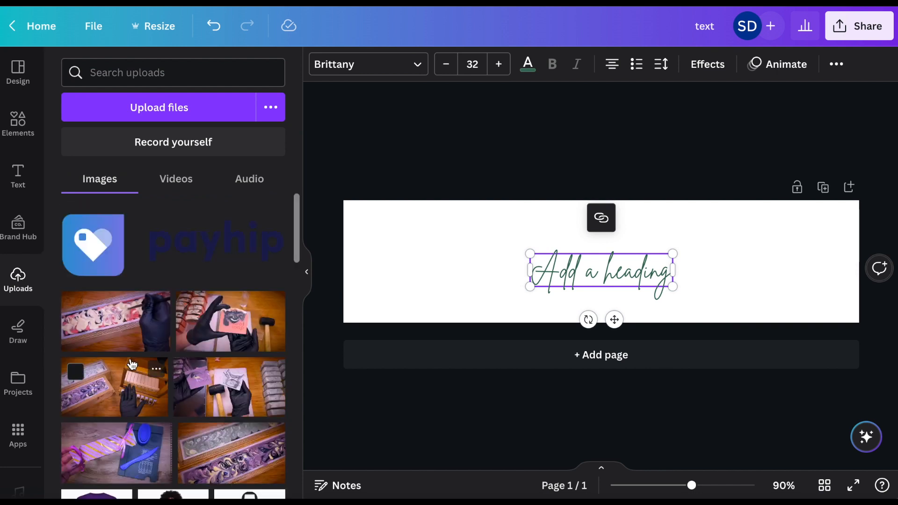
pyautogui.scroll(-2, 182, 347)
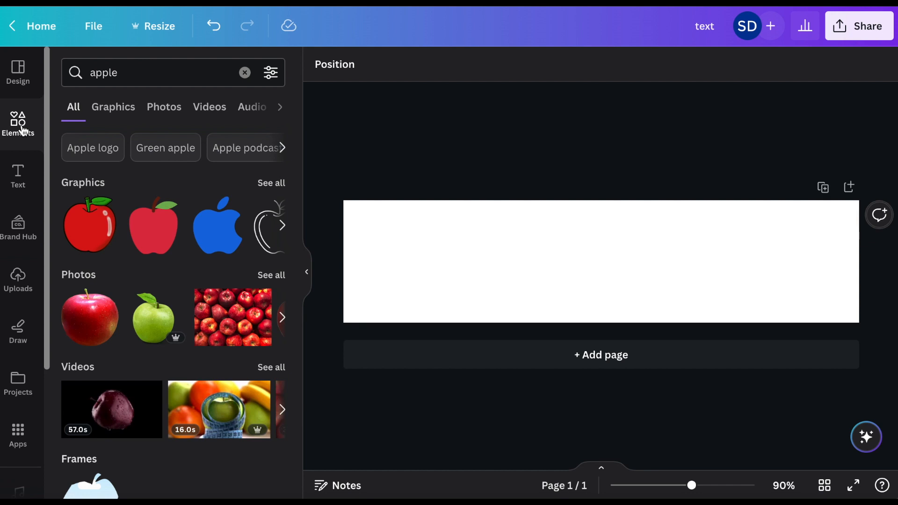
# - Search the elements for "green leaves" and browse the results limited to graphics
pyautogui.click(134, 73)
pyautogui.press('BackSpace')
pyautogui.press('BackSpace')
pyautogui.press('BackSpace')
pyautogui.press('BackSpace')
pyautogui.press('BackSpace')
pyautogui.press('Escape')
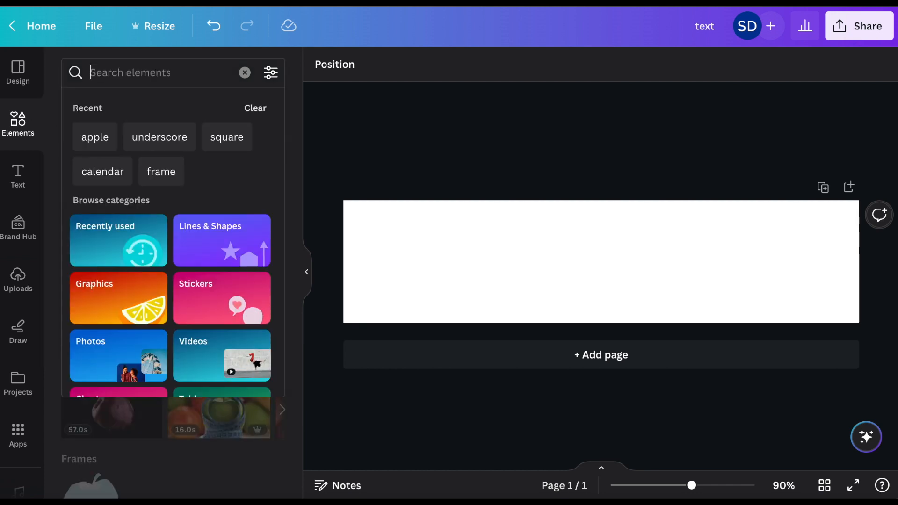
pyautogui.write('gre')
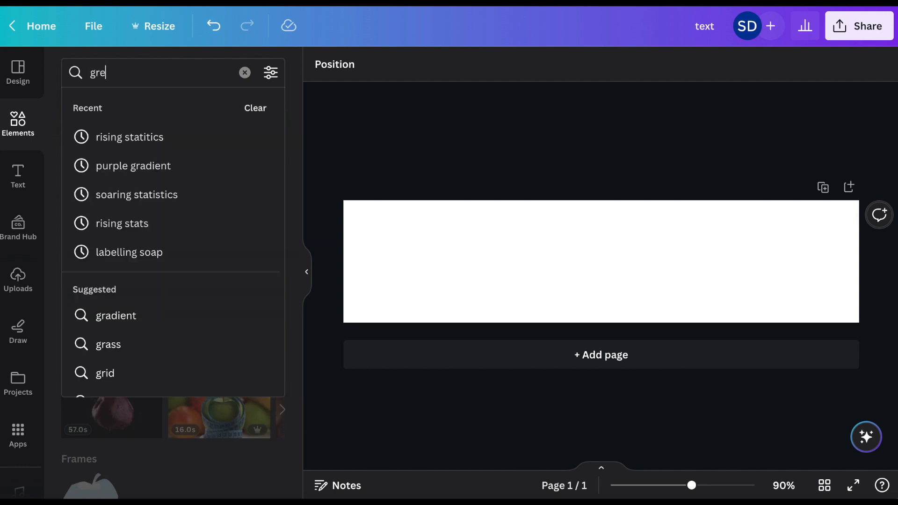
pyautogui.write('en leaves')
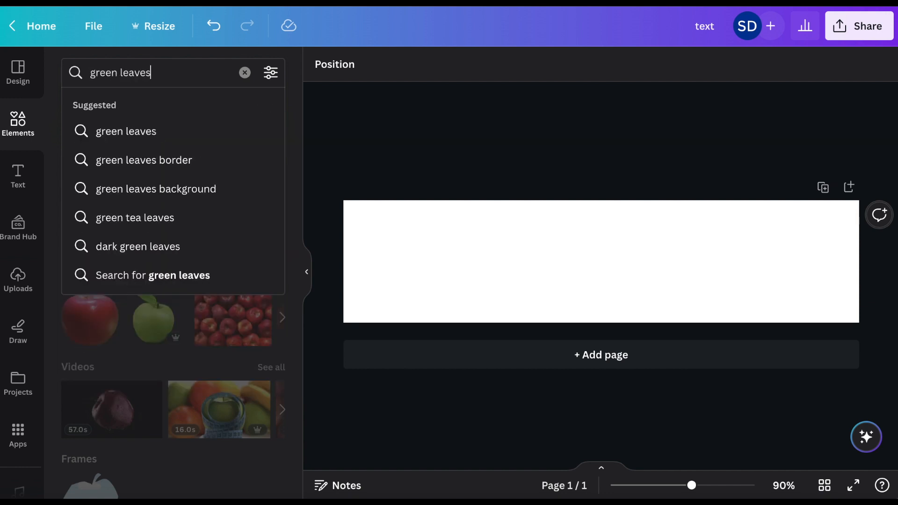
pyautogui.press('Return')
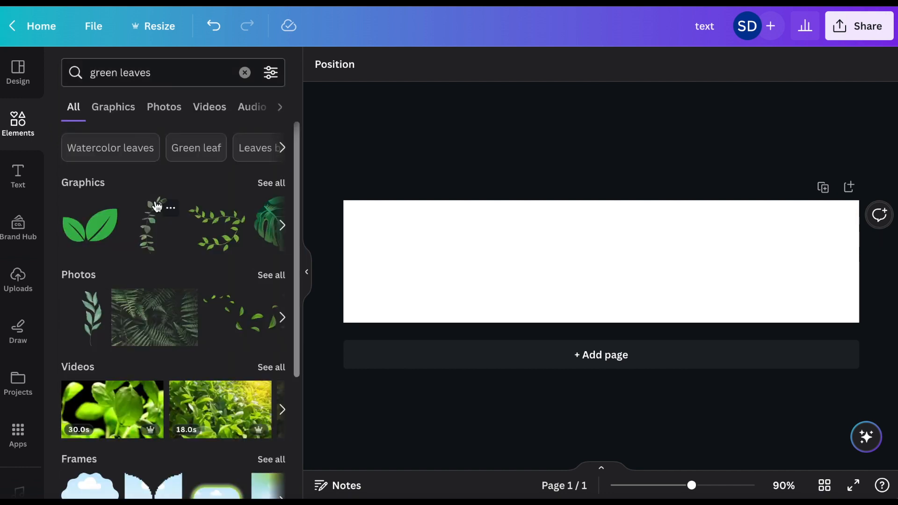
pyautogui.click(110, 107)
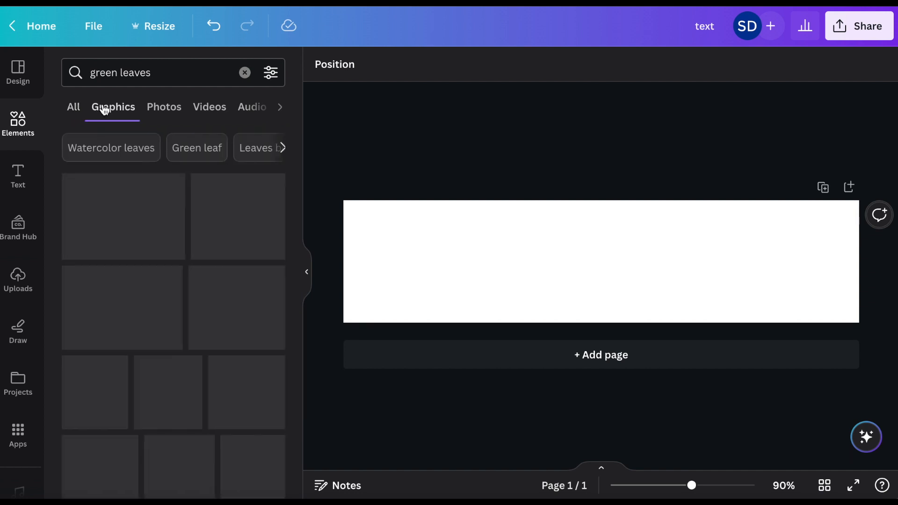
pyautogui.scroll(-10, 169, 358)
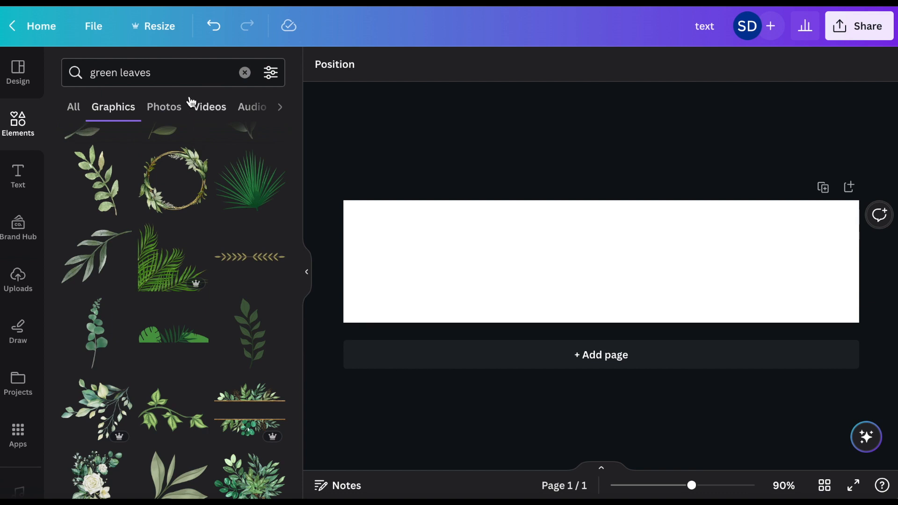
# - Refine the graphics search to "green leaves pattern" and look through the results
pyautogui.click(176, 75)
pyautogui.write('pattern')
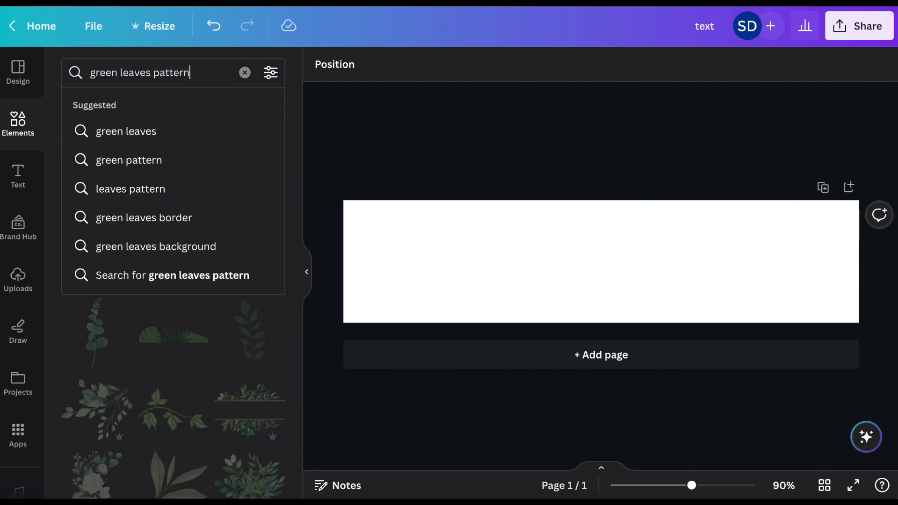
pyautogui.press('Return')
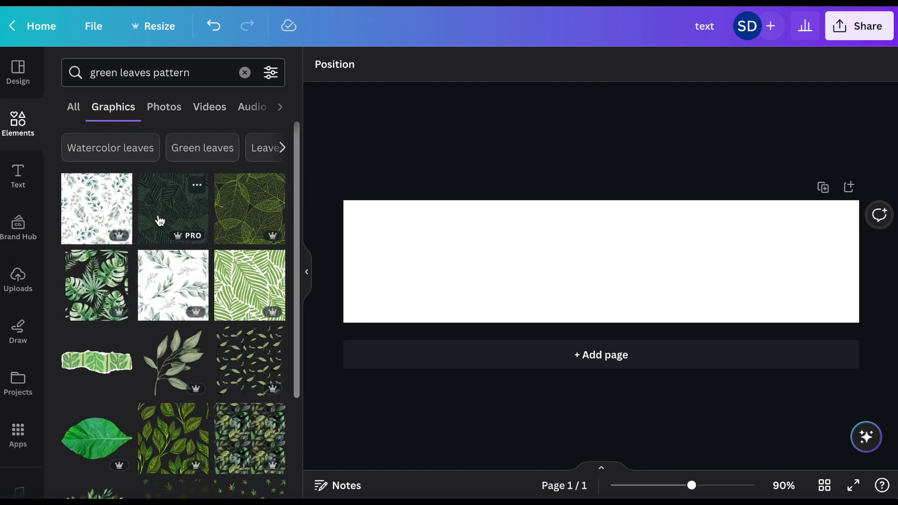
pyautogui.scroll(-4, 205, 312)
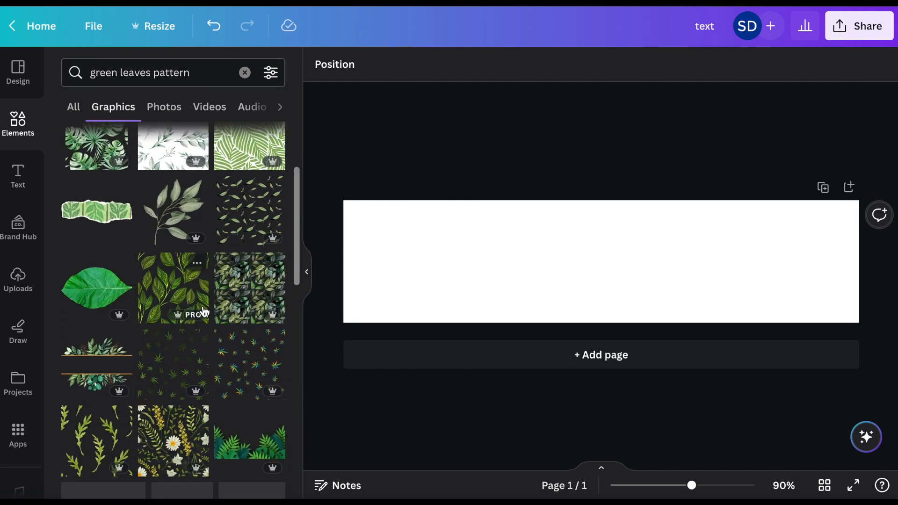
pyautogui.scroll(-5, 204, 312)
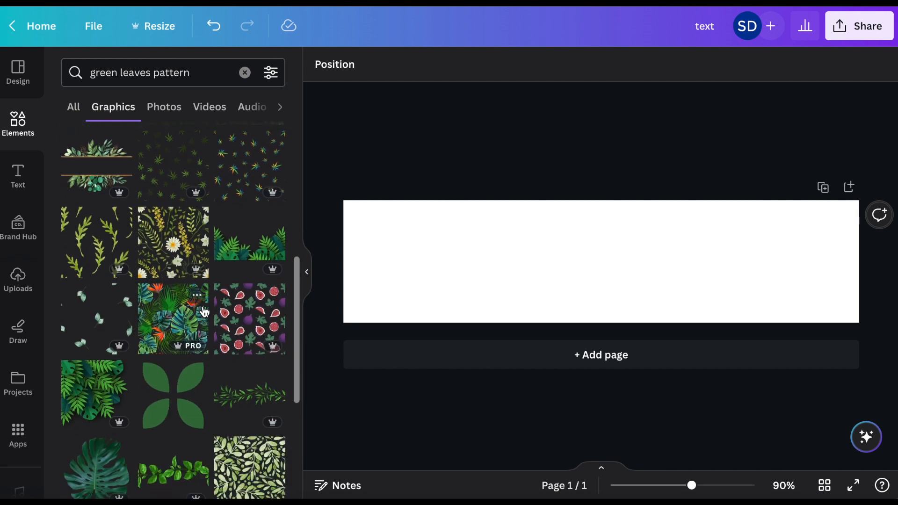
pyautogui.scroll(2, 204, 312)
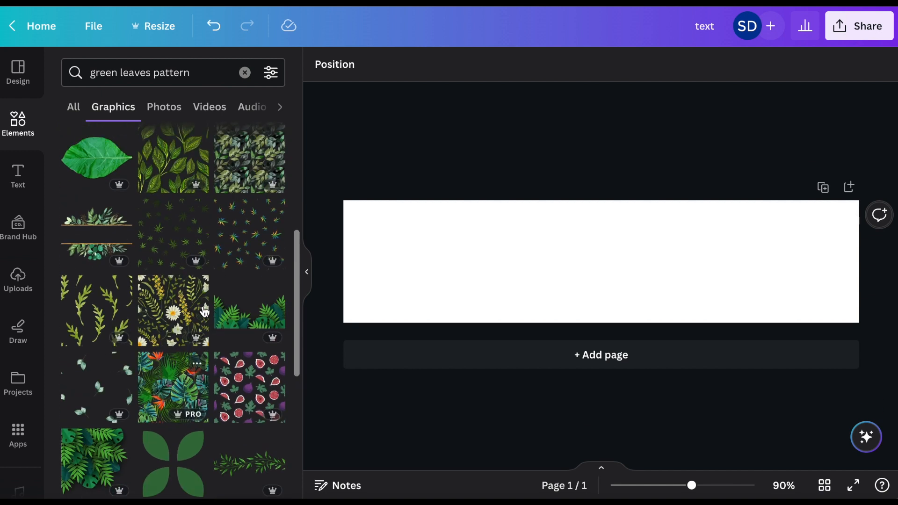
# - Try the leafy border graphic with two gold lines on the page, enlarged to nearly the page height, and remove it
pyautogui.click(107, 235)
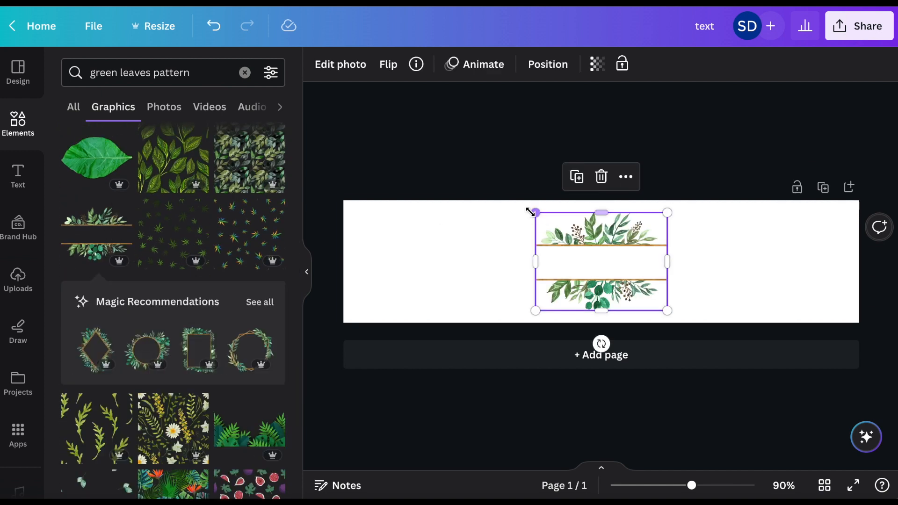
pyautogui.moveTo(535, 213); pyautogui.dragTo(513, 229)
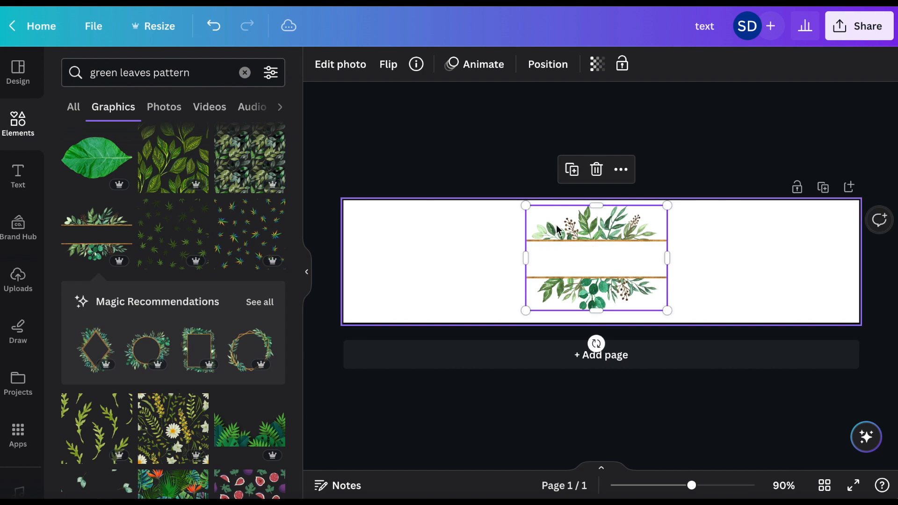
pyautogui.moveTo(666, 205); pyautogui.dragTo(694, 203)
pyautogui.moveTo(624, 262); pyautogui.dragTo(626, 270)
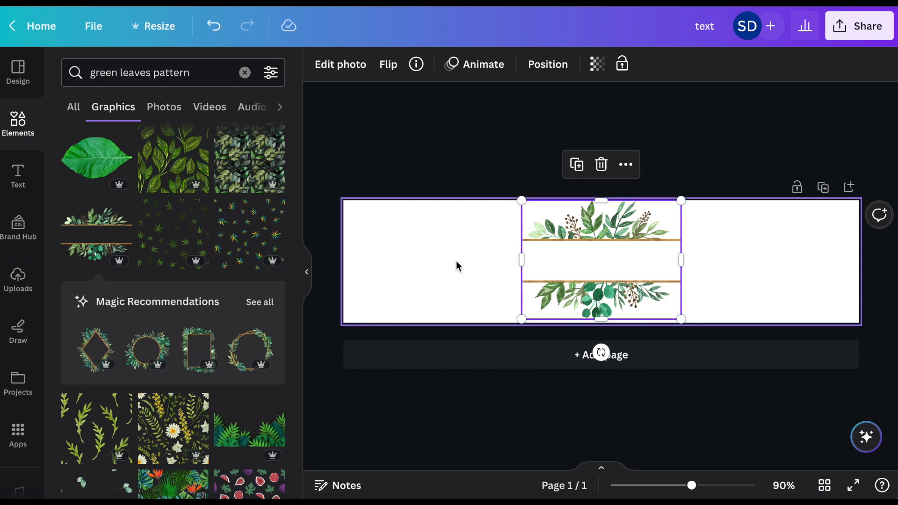
pyautogui.press('Delete')
# - Add the light green watercolor leaf pattern and enlarge it until it covers the whole page as a background
pyautogui.scroll(2, 236, 268)
pyautogui.scroll(-8, 236, 267)
pyautogui.scroll(-5, 236, 268)
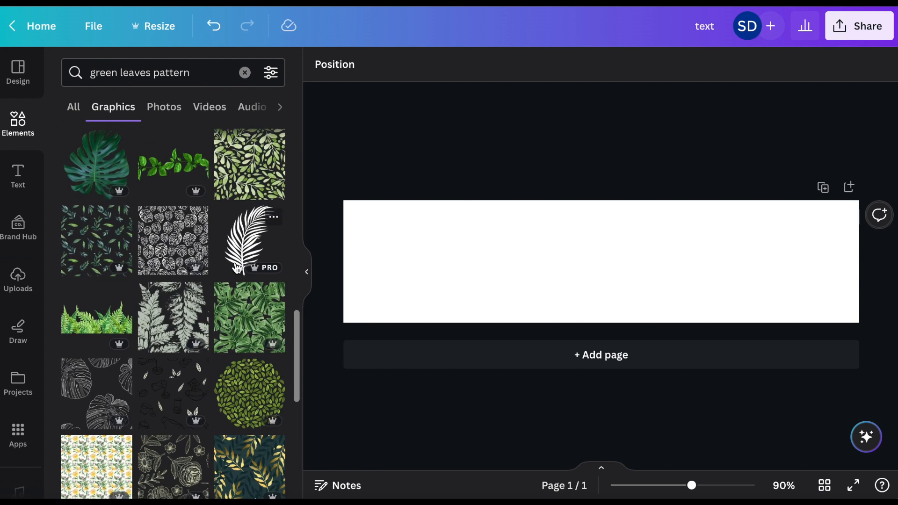
pyautogui.click(244, 170)
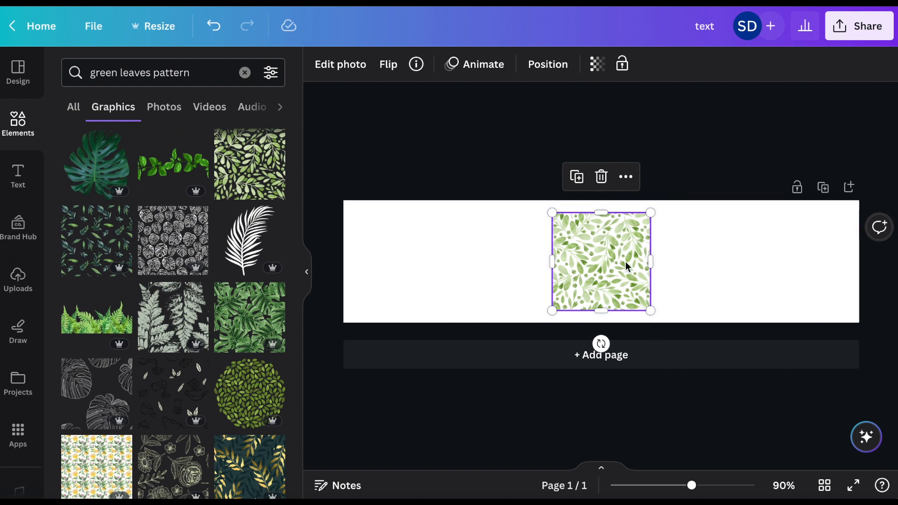
pyautogui.moveTo(552, 214); pyautogui.dragTo(352, 207)
pyautogui.moveTo(650, 310); pyautogui.dragTo(751, 408)
pyautogui.moveTo(783, 257); pyautogui.dragTo(870, 258)
pyautogui.moveTo(445, 259); pyautogui.dragTo(327, 259)
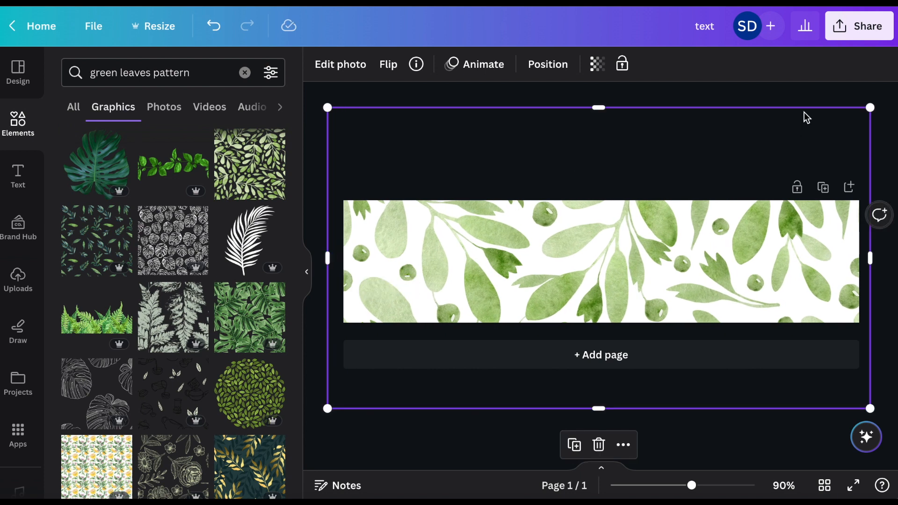
pyautogui.click(813, 92)
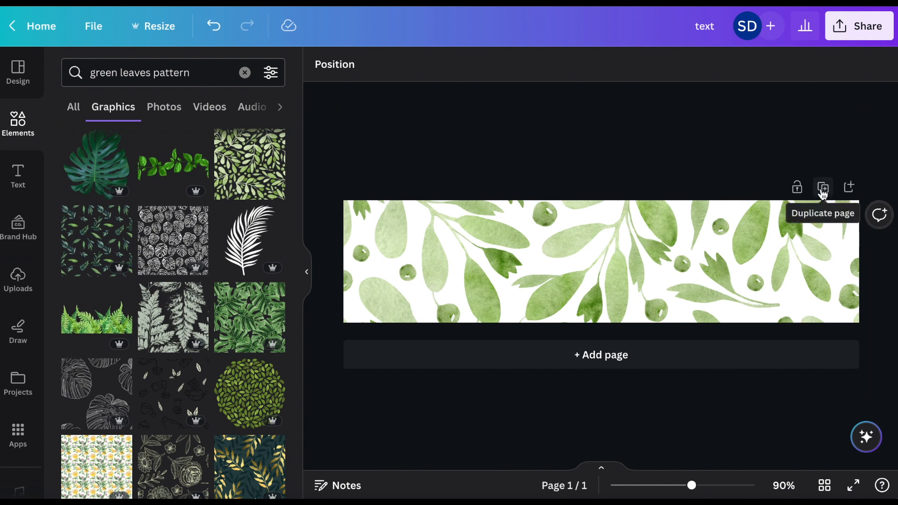
# - Add a blank second page and search the graphics for "tropical pattern"
pyautogui.click(849, 187)
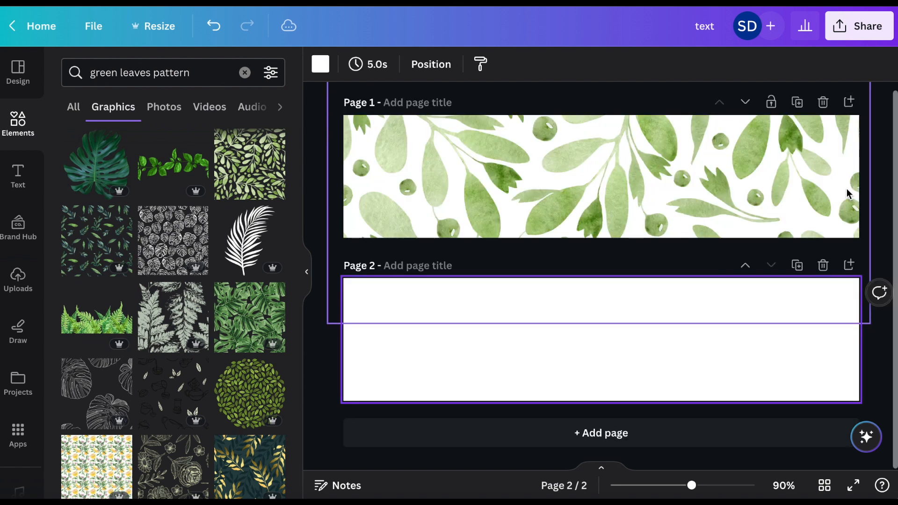
pyautogui.click(327, 392)
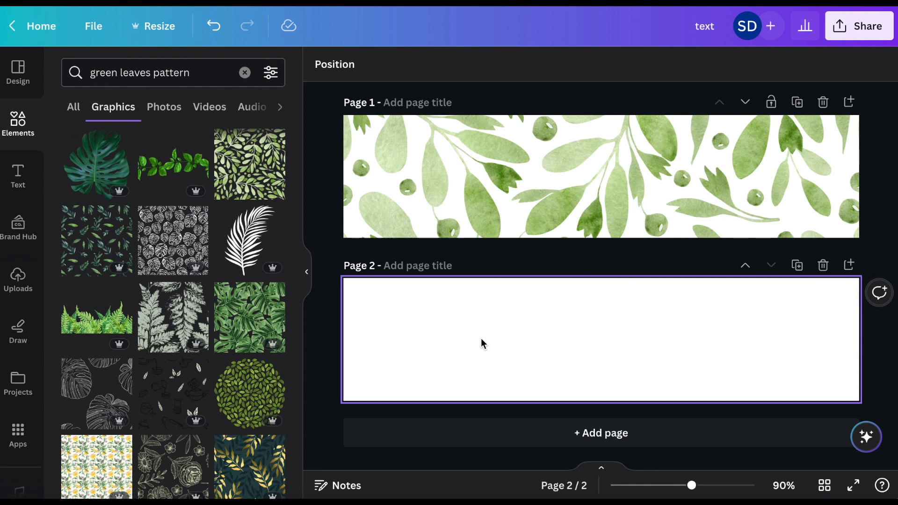
pyautogui.scroll(-4, 180, 379)
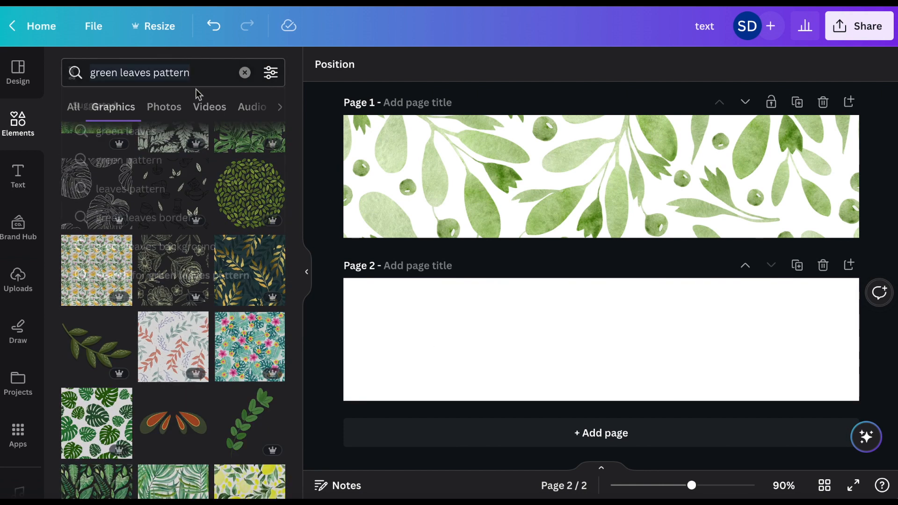
pyautogui.click(200, 74)
pyautogui.write('tropical p')
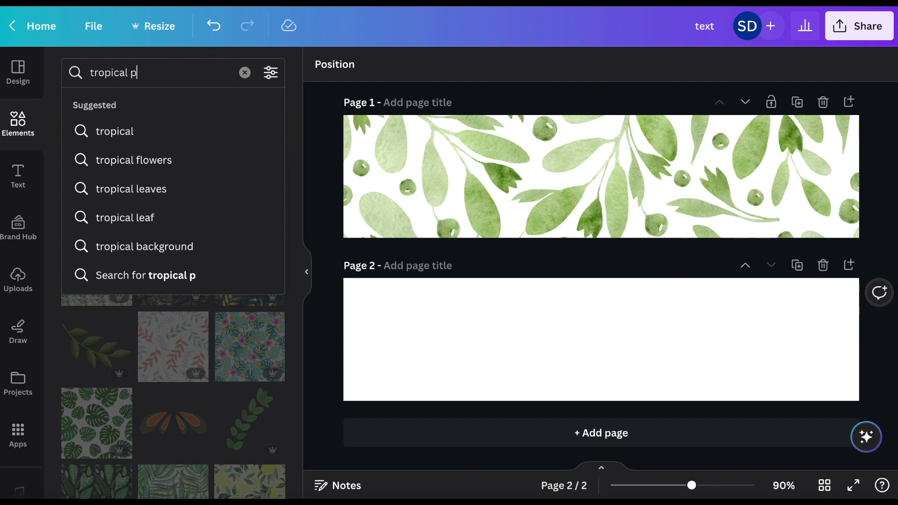
pyautogui.write('attern')
pyautogui.press('Return')
pyautogui.scroll(-5, 145, 377)
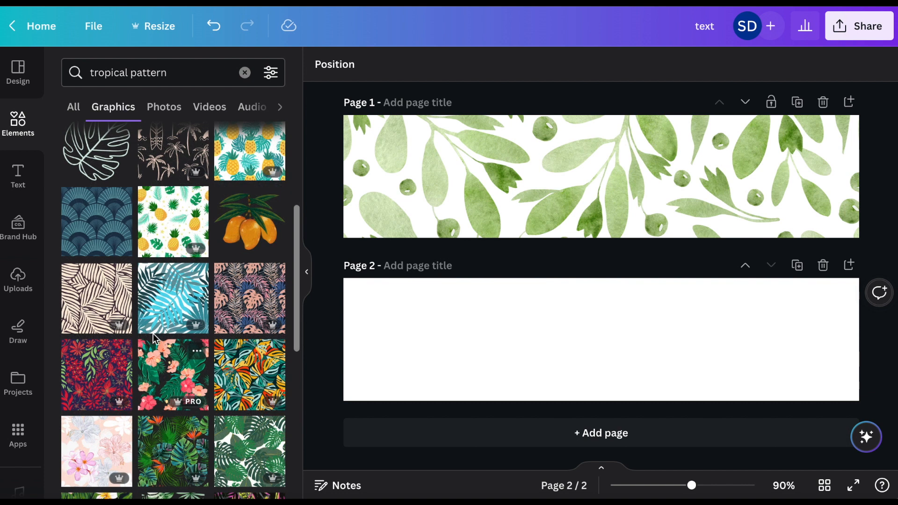
# - Try the pineapple pattern enlarged on page 2 and delete it
pyautogui.click(172, 236)
pyautogui.moveTo(550, 292); pyautogui.dragTo(328, 316)
pyautogui.moveTo(646, 389); pyautogui.dragTo(792, 445)
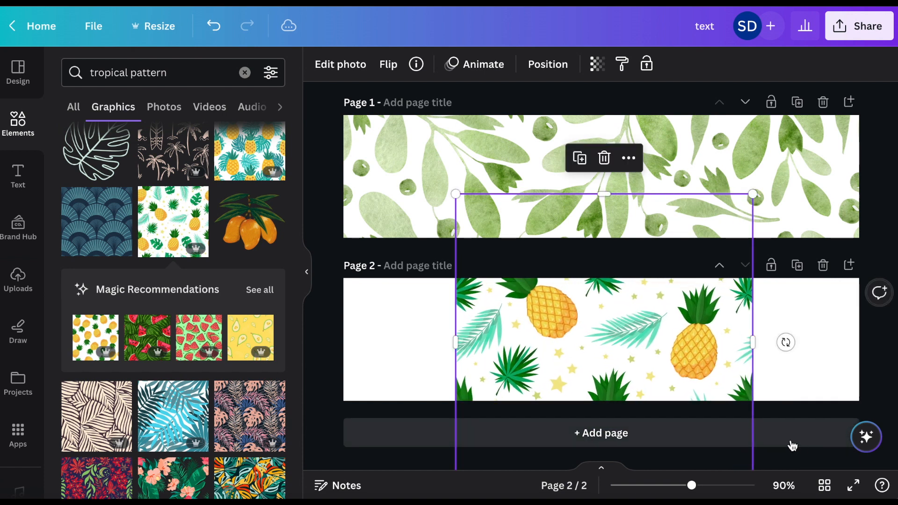
pyautogui.press('Delete')
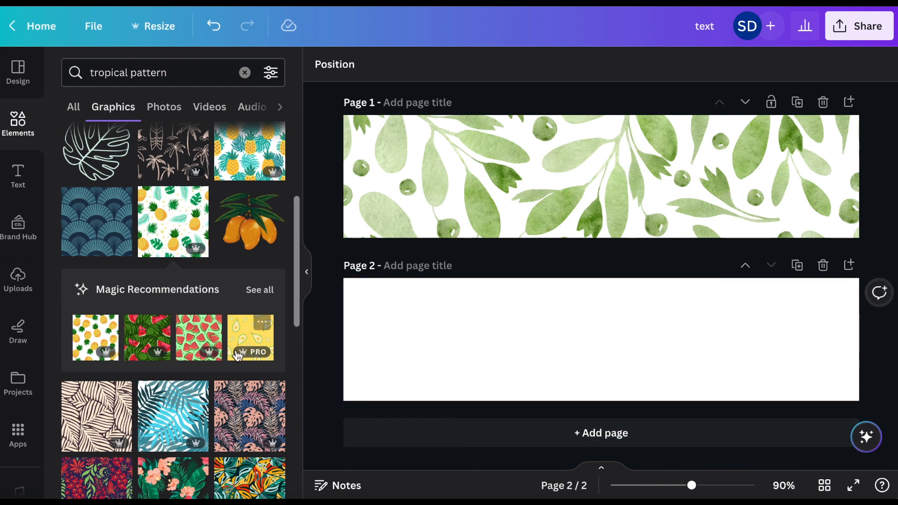
# - Add the recommended watermelon pattern to page 2 and try rotating it to 62° and back upright
pyautogui.click(198, 337)
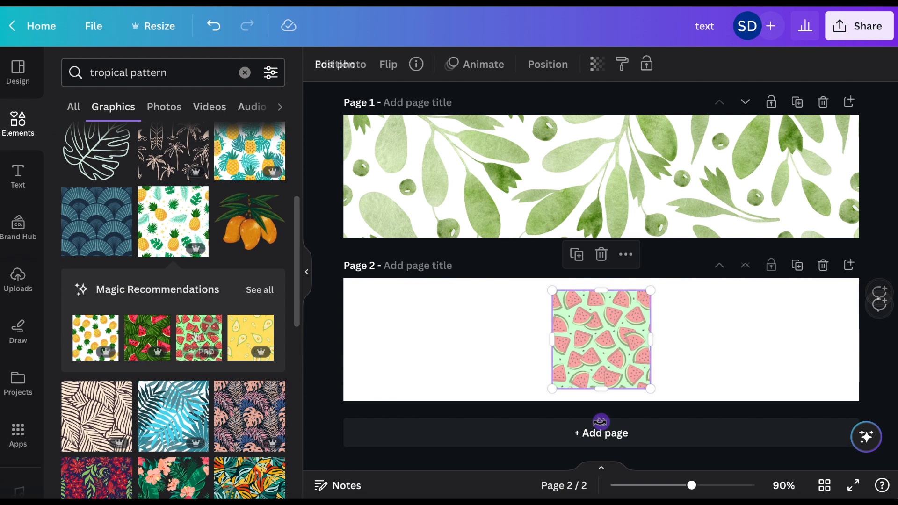
pyautogui.moveTo(600, 421); pyautogui.dragTo(552, 372)
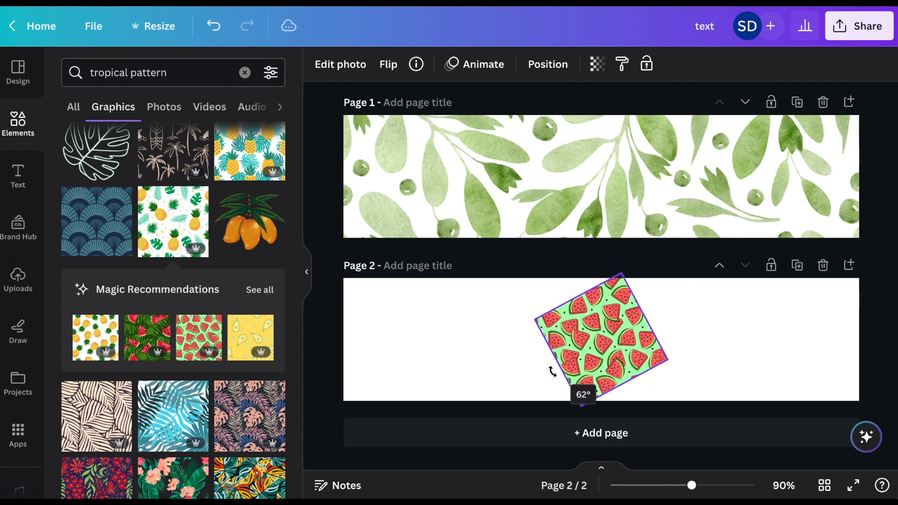
pyautogui.moveTo(593, 401); pyautogui.dragTo(595, 419)
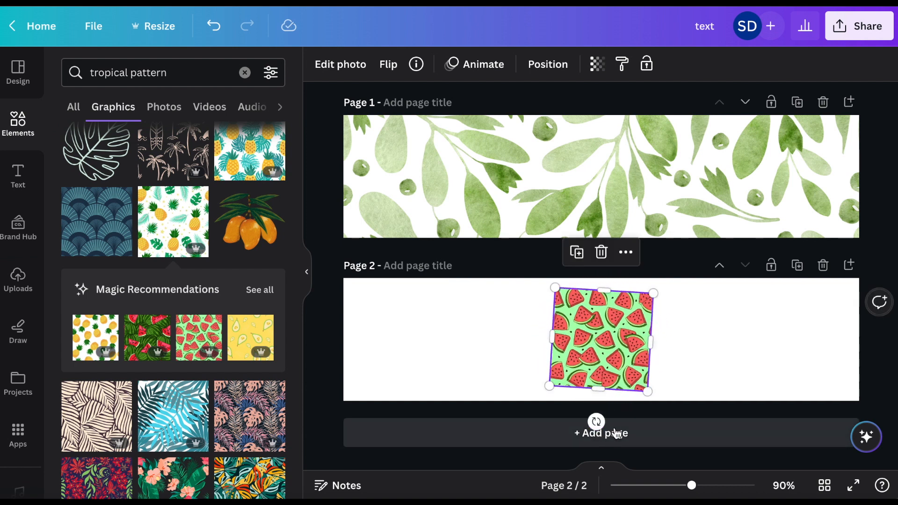
pyautogui.moveTo(595, 421)
pyautogui.mouseDown()
pyautogui.moveTo(541, 389)
pyautogui.moveTo(551, 404)
pyautogui.moveTo(639, 407)
pyautogui.moveTo(659, 387)
pyautogui.moveTo(610, 431)
pyautogui.moveTo(599, 429)
pyautogui.mouseUp()
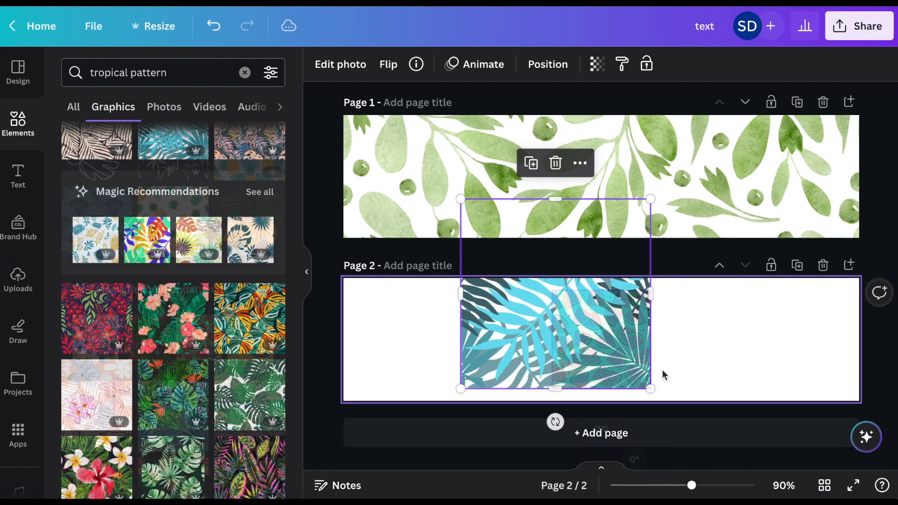
# - Try the blue palm leaf pattern on page 2, enlarged and slightly more transparent, and delete it
pyautogui.moveTo(646, 386); pyautogui.dragTo(811, 440)
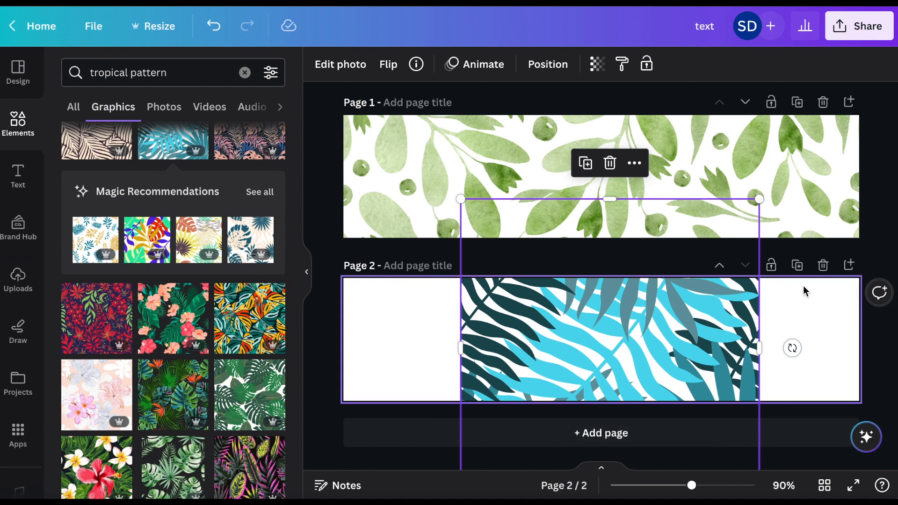
pyautogui.click(598, 67)
pyautogui.moveTo(594, 123); pyautogui.dragTo(580, 146)
pyautogui.click(521, 337)
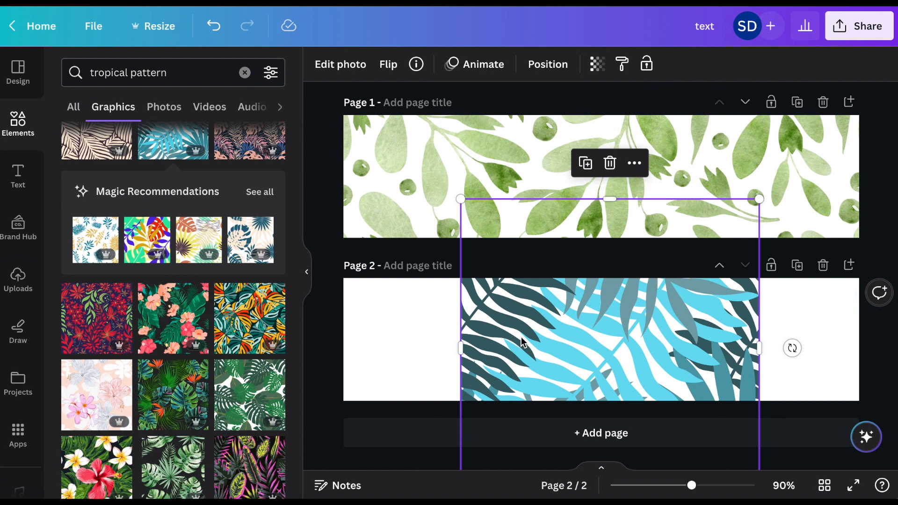
pyautogui.press('Delete')
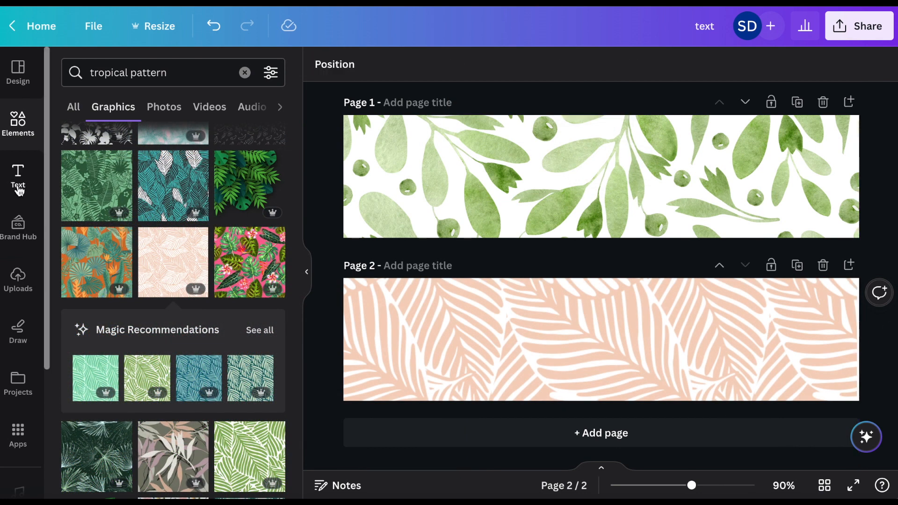
# - Add a heading over the peach leaf pattern on page 2 with the text "Olive Oil Soap"
pyautogui.click(19, 190)
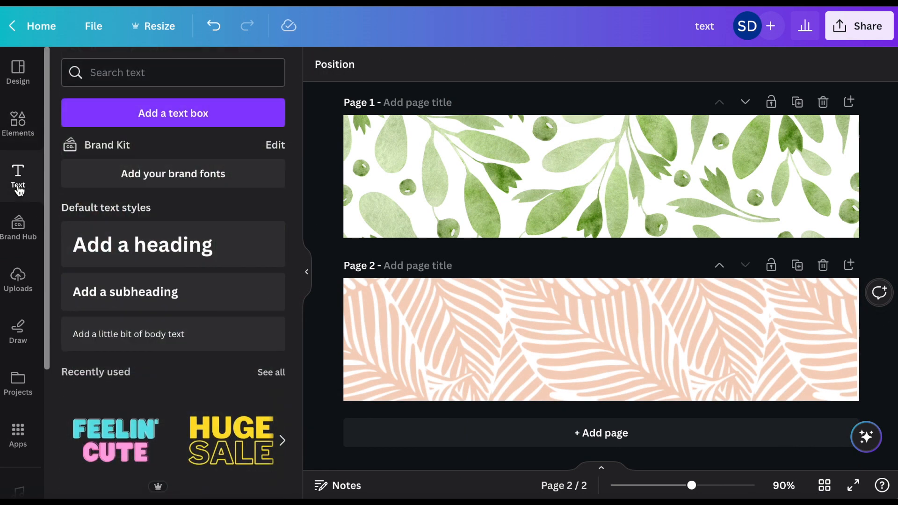
pyautogui.click(136, 250)
pyautogui.doubleClick(659, 331)
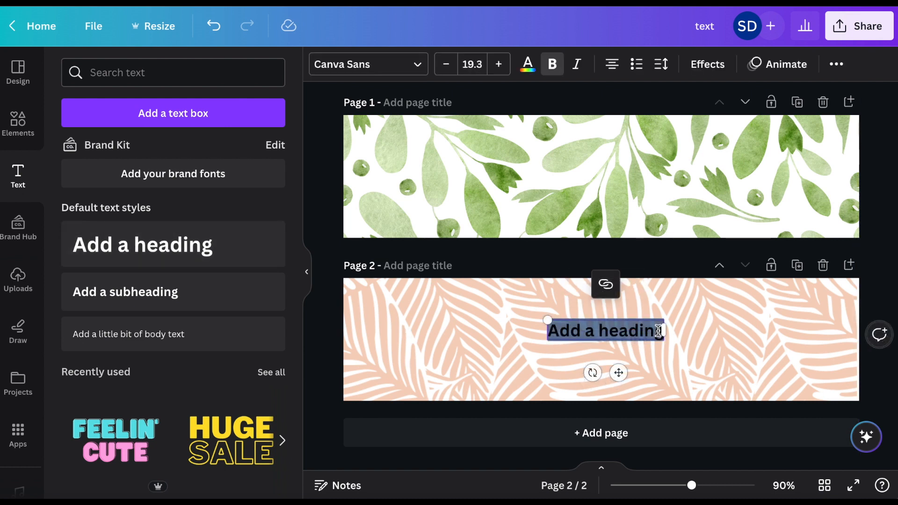
pyautogui.write('Olive Oil Soap')
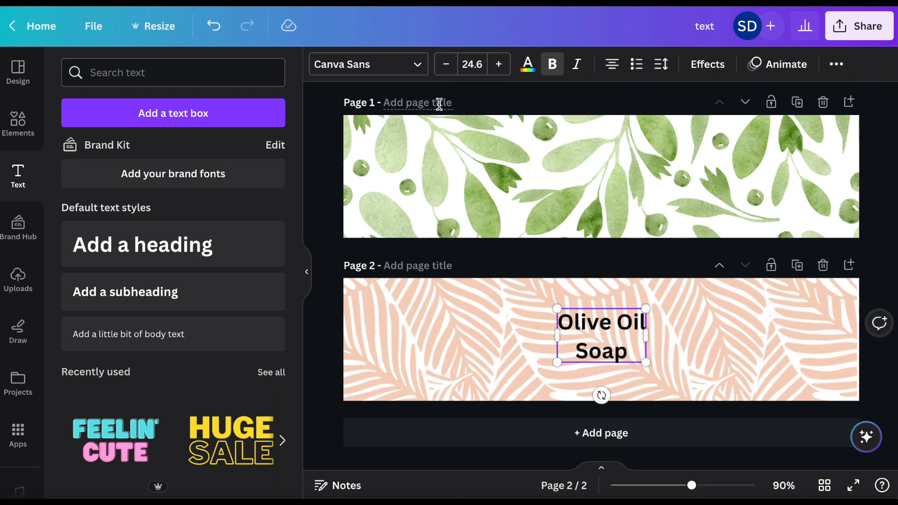
# - Set the "Olive Oil Soap" text on page 2 in the Alex Brush font, enlarge it to size 32.9 and reposition it near the centre
pyautogui.click(415, 64)
pyautogui.click(218, 147)
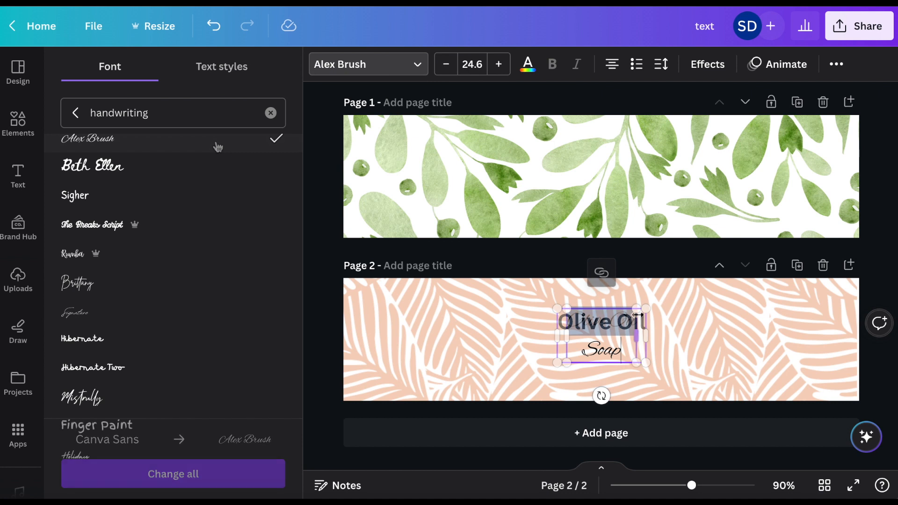
pyautogui.moveTo(637, 305); pyautogui.dragTo(660, 291)
pyautogui.moveTo(637, 311)
pyautogui.mouseDown()
pyautogui.moveTo(635, 336)
pyautogui.moveTo(631, 325)
pyautogui.mouseUp()
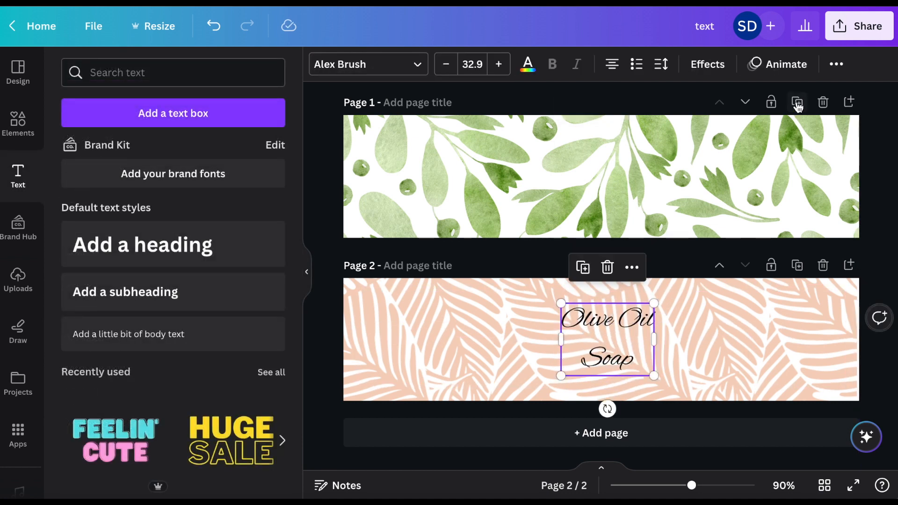
# - Tighten the line spacing of the "Olive Oil Soap" text, widen its letter spacing slightly and recentre it on the label
pyautogui.click(669, 69)
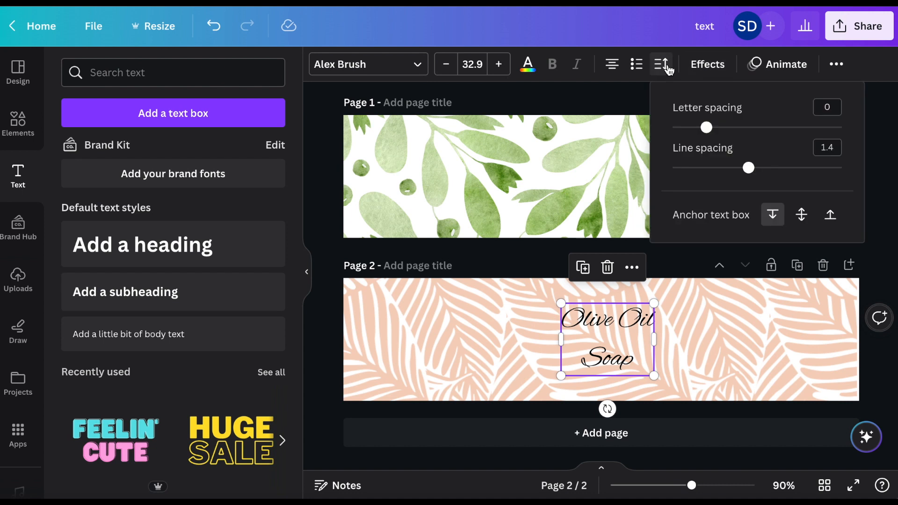
pyautogui.moveTo(750, 170); pyautogui.dragTo(708, 178)
pyautogui.moveTo(707, 127)
pyautogui.mouseDown()
pyautogui.moveTo(736, 133)
pyautogui.moveTo(712, 128)
pyautogui.mouseUp()
pyautogui.click(505, 328)
pyautogui.moveTo(603, 326); pyautogui.dragTo(604, 333)
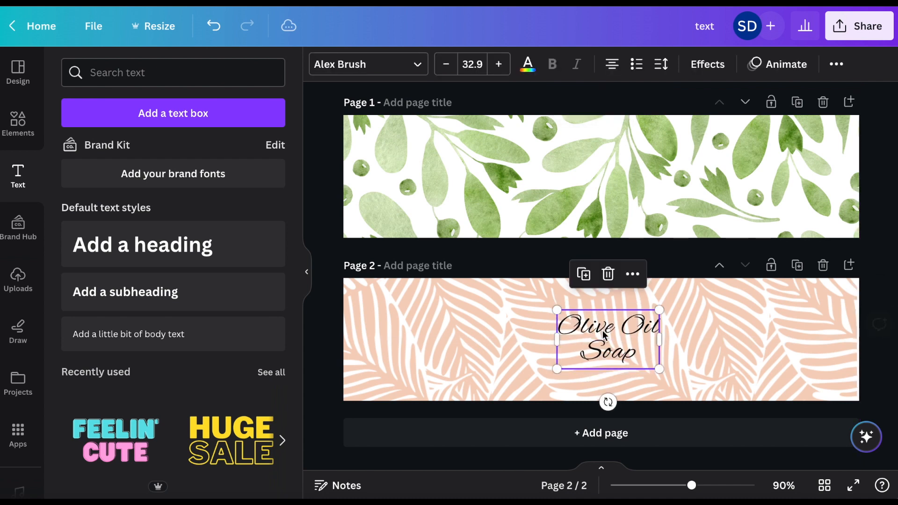
# - Fade the peach leaf pattern on page 2 to roughly half opacity
pyautogui.click(500, 324)
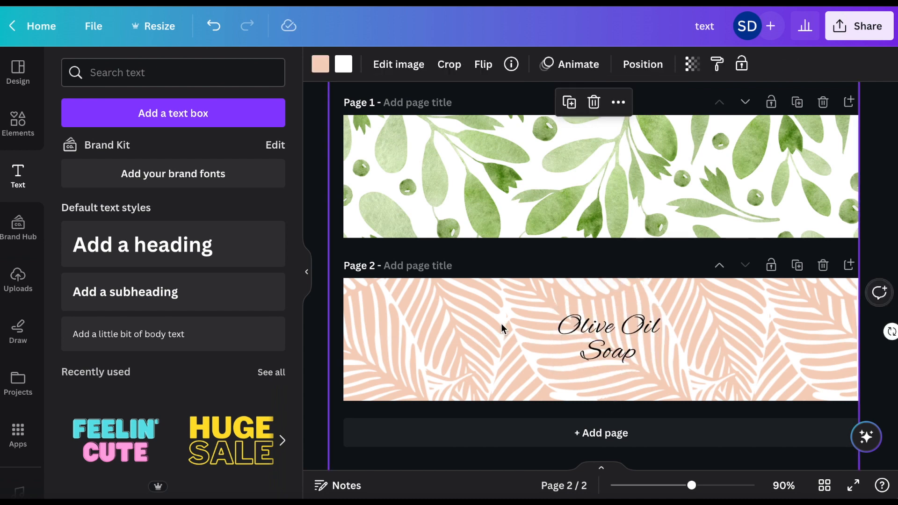
pyautogui.click(692, 64)
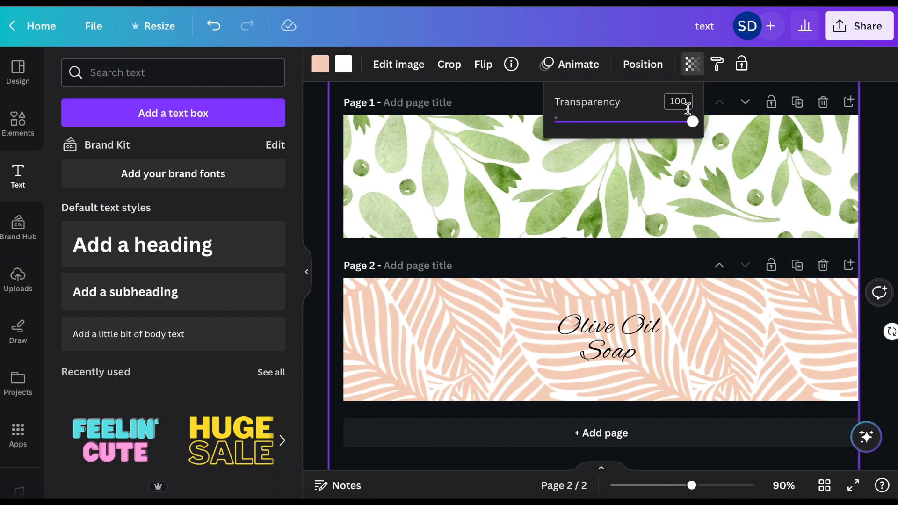
pyautogui.moveTo(687, 123); pyautogui.dragTo(629, 122)
pyautogui.click(318, 349)
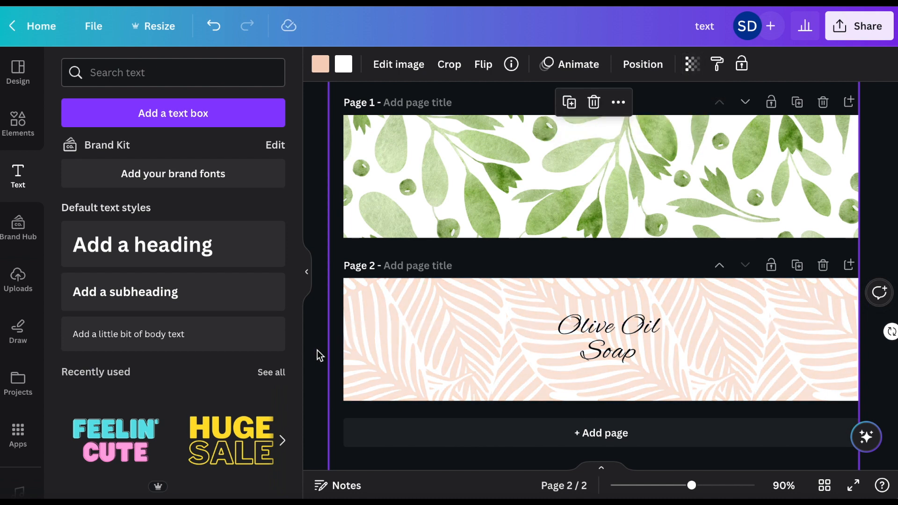
# - Find a square shape and add it to page 2 as a peach rectangle of about 5.96 × 2.73 cm over the text
pyautogui.click(18, 125)
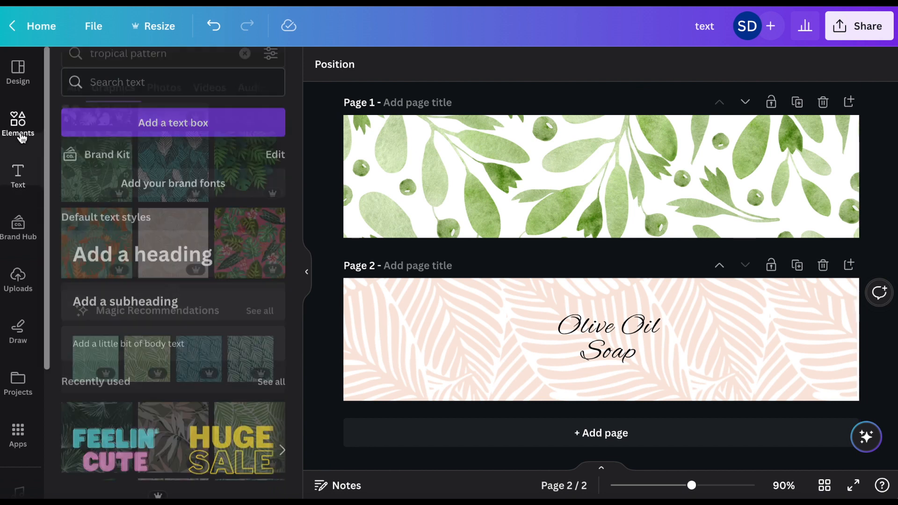
pyautogui.click(89, 70)
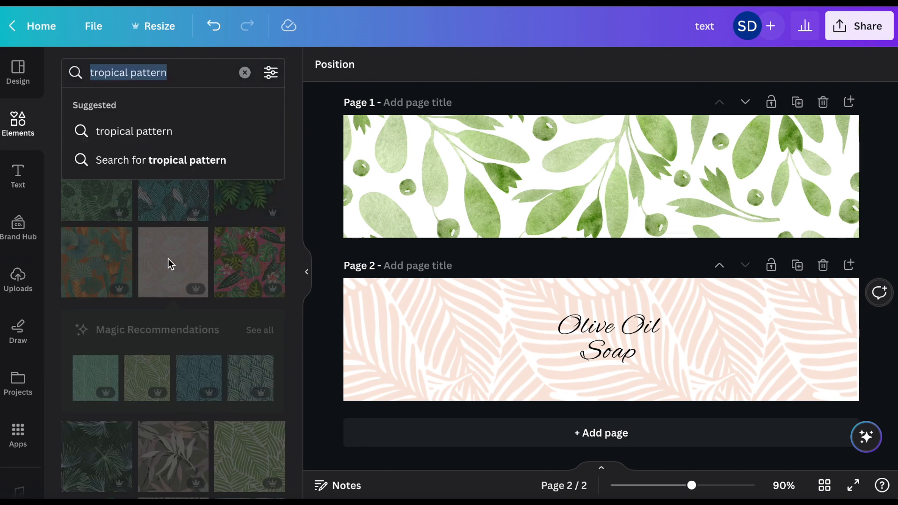
pyautogui.write('squ')
pyautogui.click(112, 266)
pyautogui.moveTo(72, 223); pyautogui.dragTo(678, 305)
pyautogui.moveTo(541, 358); pyautogui.dragTo(532, 373)
# - Send the peach rectangle backward so it sits behind the "Olive Oil Soap" text
pyautogui.click(827, 65)
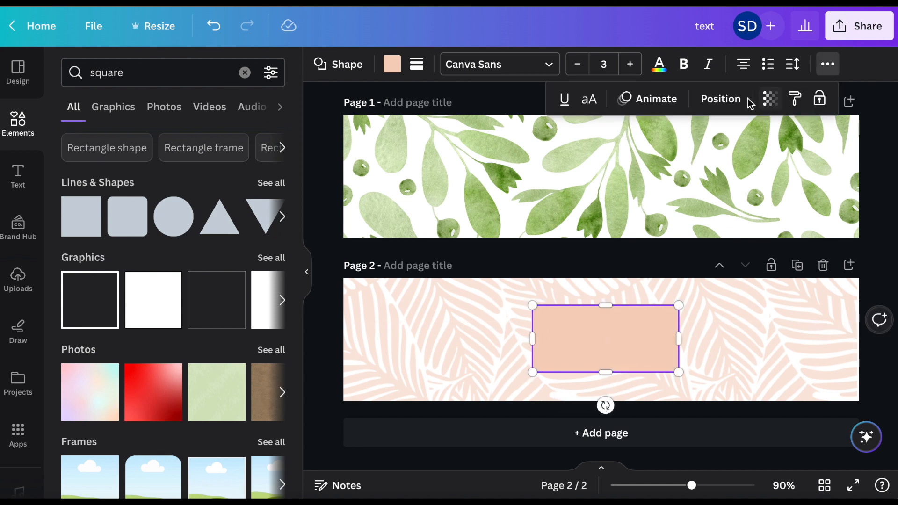
pyautogui.click(721, 99)
pyautogui.click(219, 104)
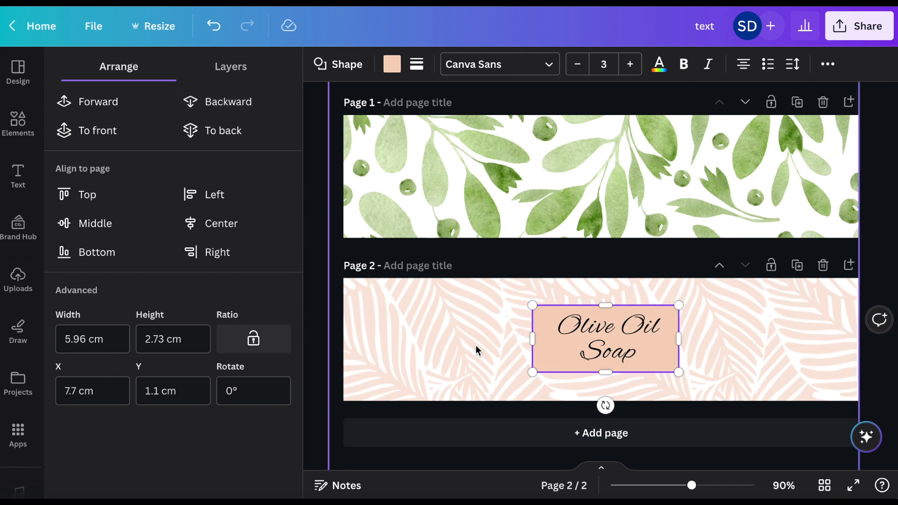
pyautogui.click(715, 329)
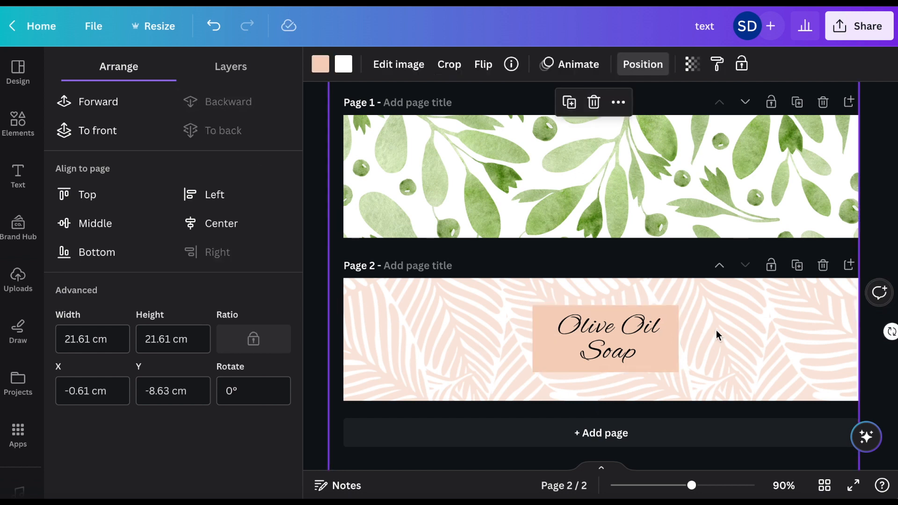
# - Add a blank third page after the "Olive Oil Soap" label
pyautogui.scroll(-2, 716, 329)
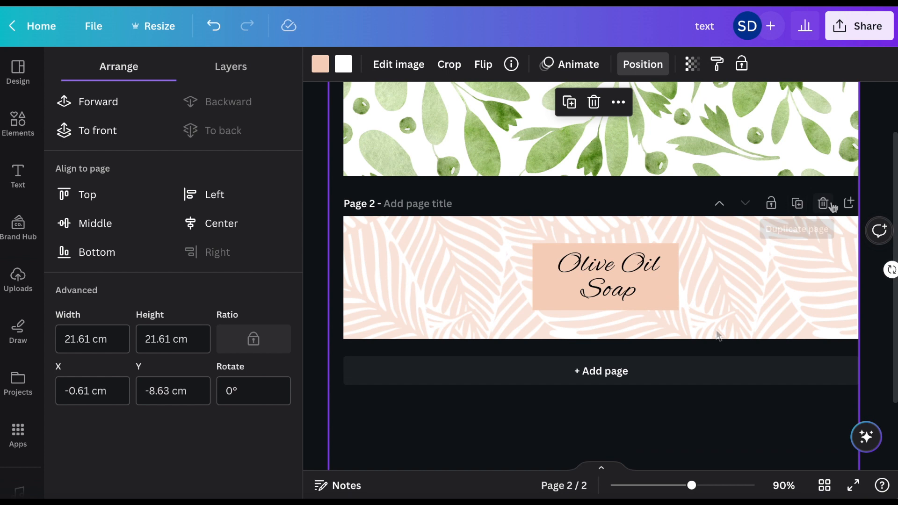
pyautogui.click(849, 203)
pyautogui.click(318, 356)
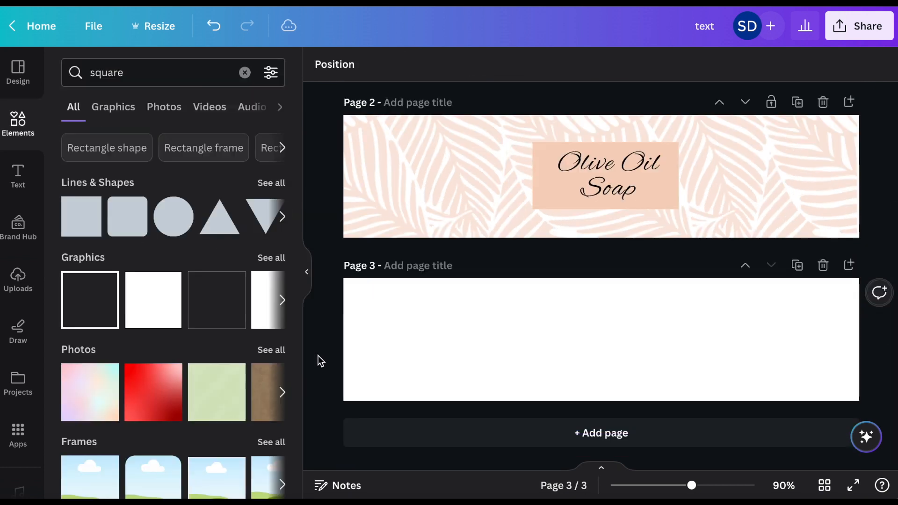
# - Search the element graphics for "gradient" and browse the designs for a label background
pyautogui.scroll(-3, 186, 393)
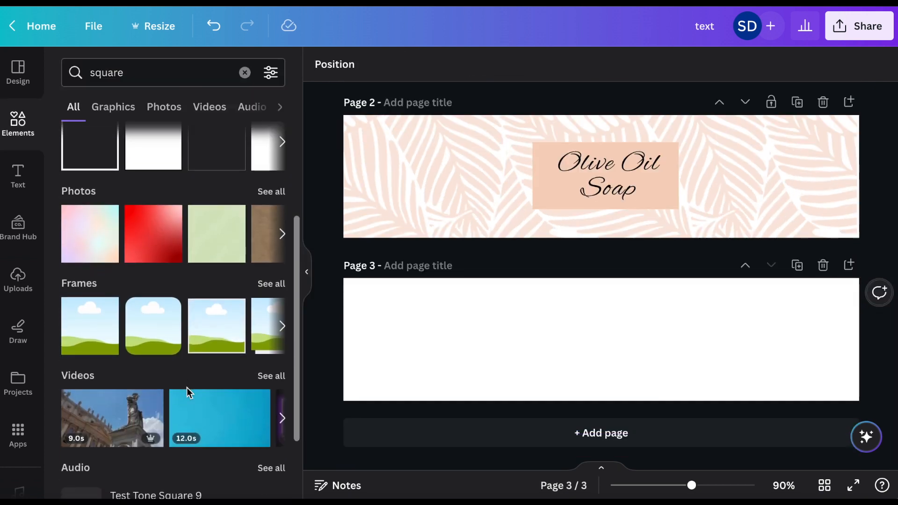
pyautogui.scroll(3, 186, 387)
pyautogui.click(143, 72)
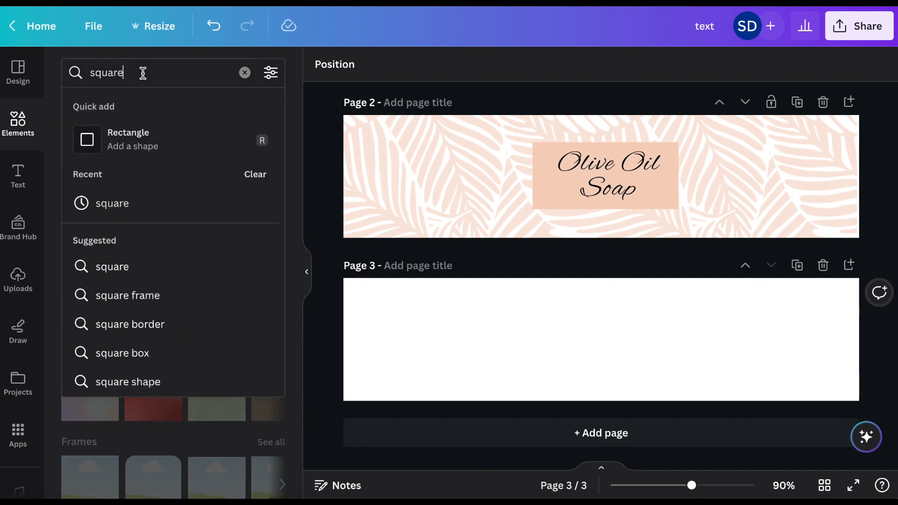
pyautogui.write('sq')
pyautogui.press('BackSpace')
pyautogui.press('BackSpace')
pyautogui.write('gradient')
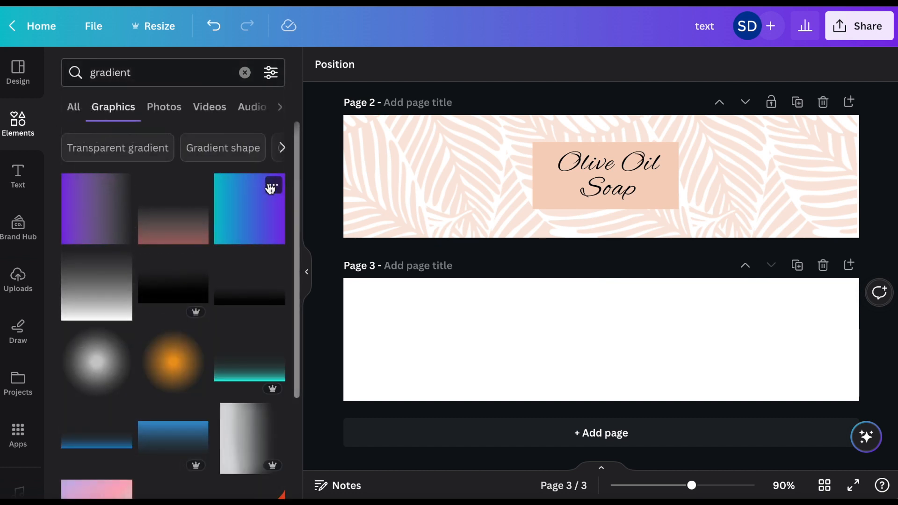
pyautogui.scroll(-10, 157, 421)
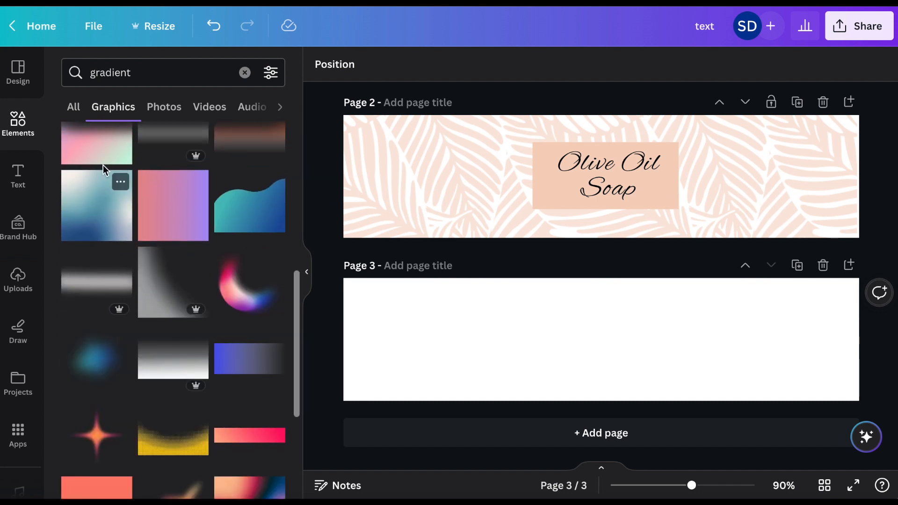
pyautogui.scroll(-10, 156, 416)
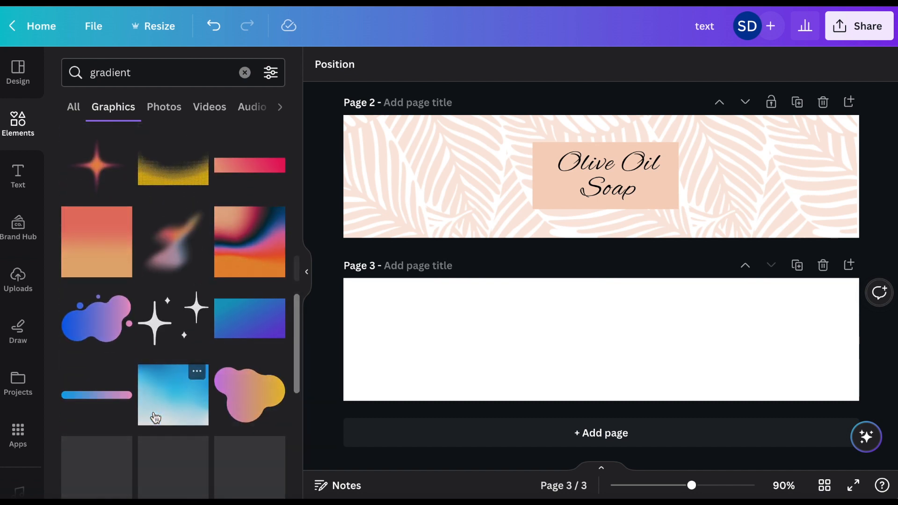
# - Search for "gradient background", add the rainbow watercolour gradient to page 3 and enlarge it to cover the whole page
pyautogui.click(152, 69)
pyautogui.write('bac')
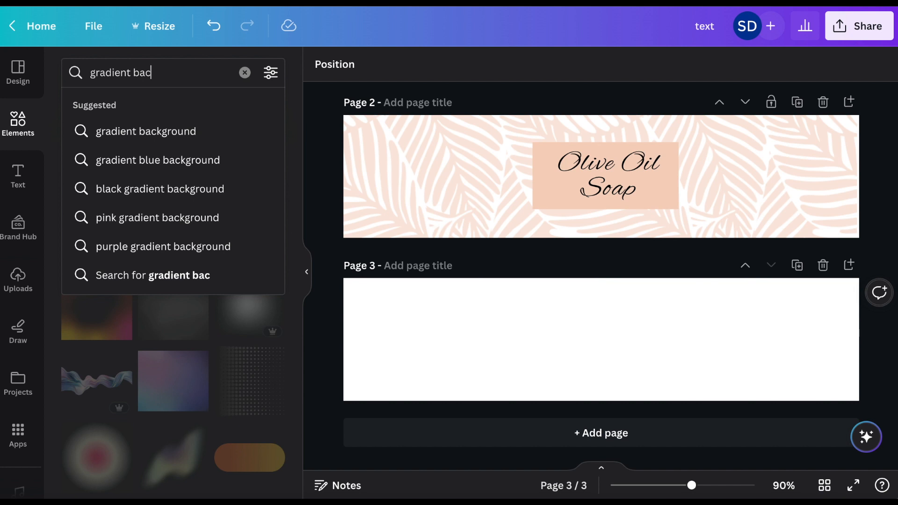
pyautogui.write('kground')
pyautogui.press('Return')
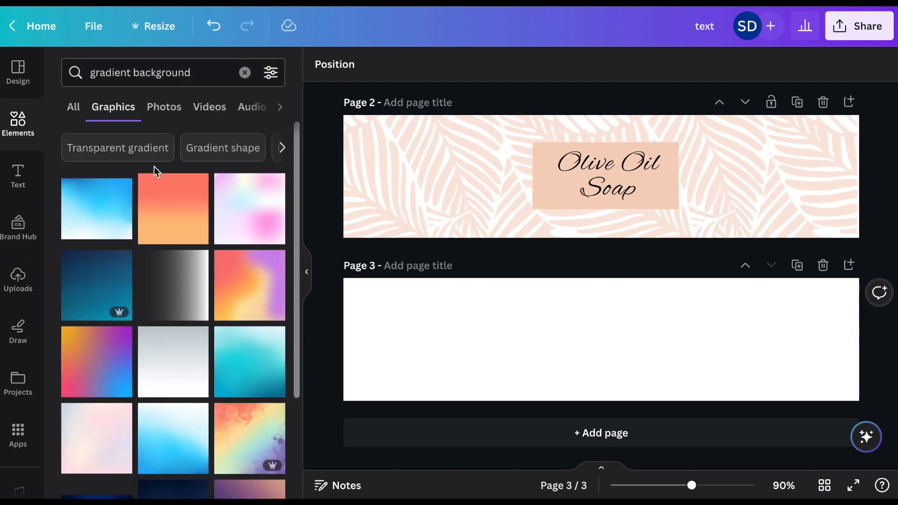
pyautogui.scroll(-4, 234, 255)
pyautogui.click(243, 258)
pyautogui.moveTo(647, 257); pyautogui.dragTo(806, 97)
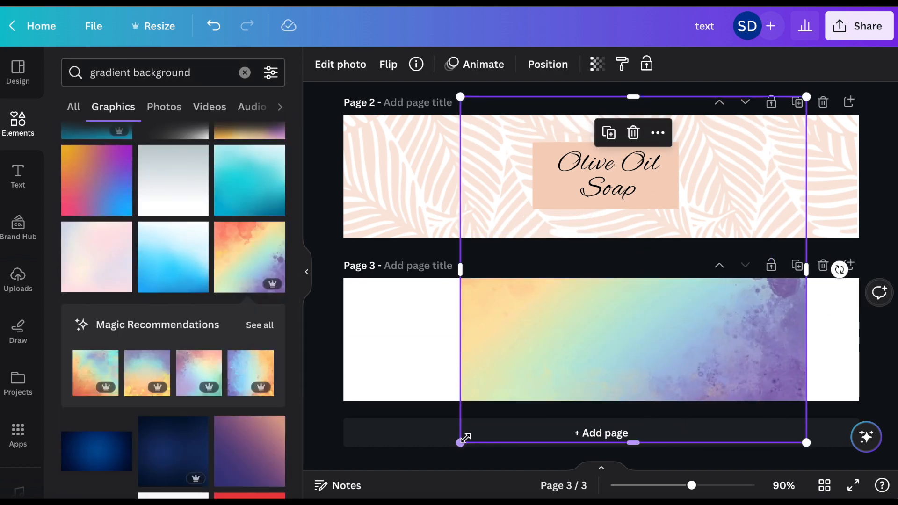
pyautogui.moveTo(460, 442); pyautogui.dragTo(346, 493)
pyautogui.moveTo(377, 311); pyautogui.dragTo(316, 311)
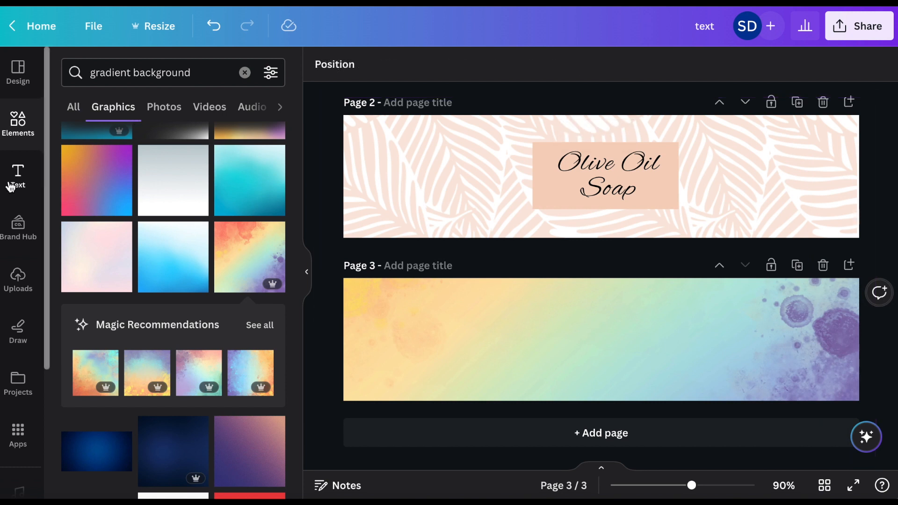
# - Add the outlined "BE BRAVE" text design to page 3
pyautogui.click(17, 178)
pyautogui.scroll(-5, 147, 342)
pyautogui.scroll(-4, 147, 340)
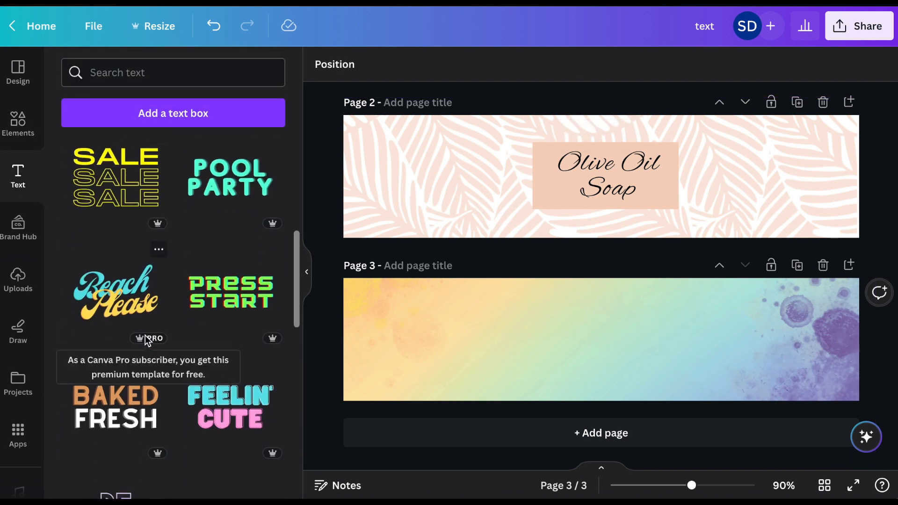
pyautogui.scroll(-5, 145, 336)
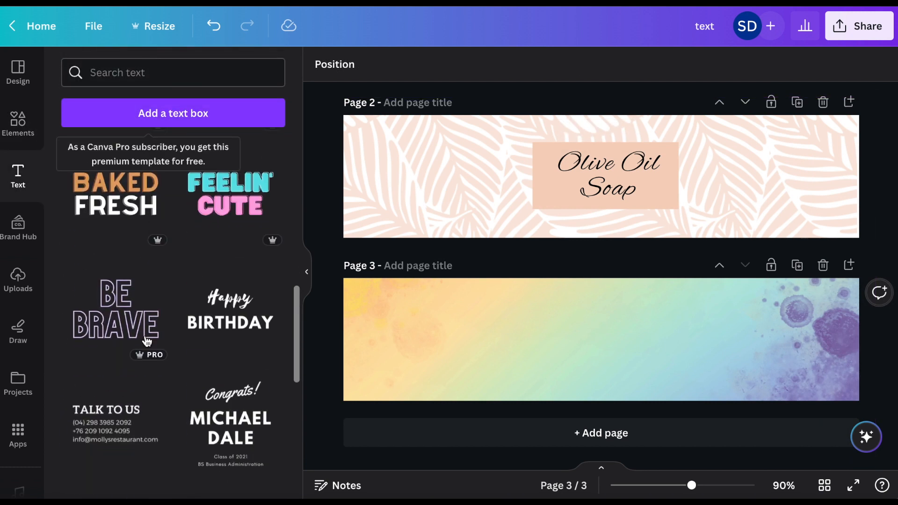
pyautogui.click(121, 302)
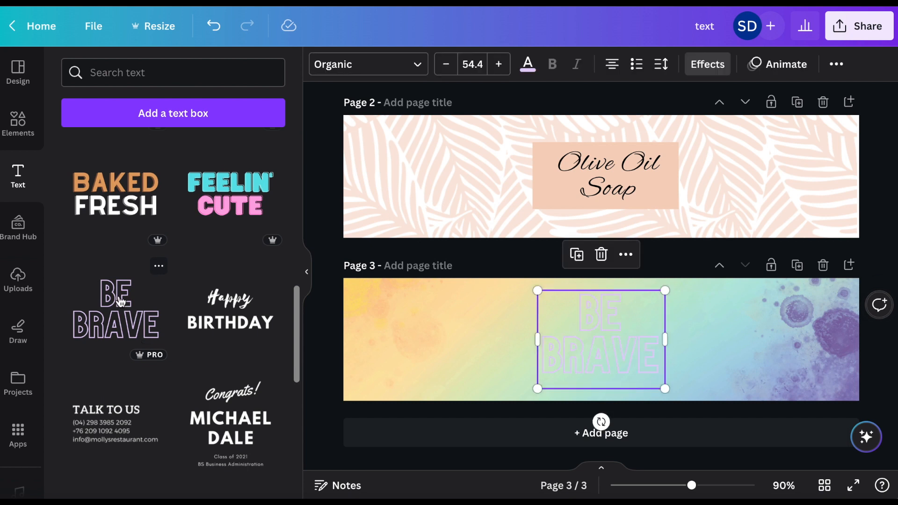
# - Recolour the outlined text on page 3 to a darker purple and replace its wording with "HANDMADE SOAP"
pyautogui.click(533, 68)
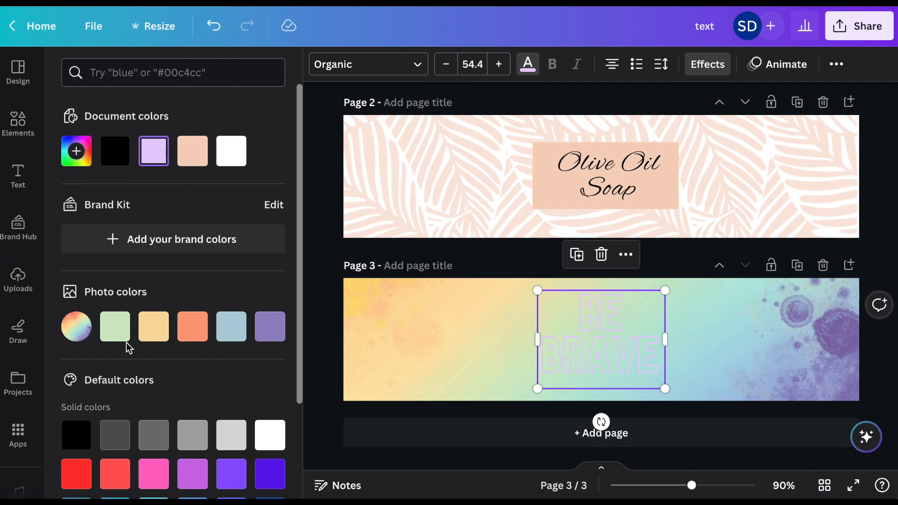
pyautogui.scroll(-3, 126, 342)
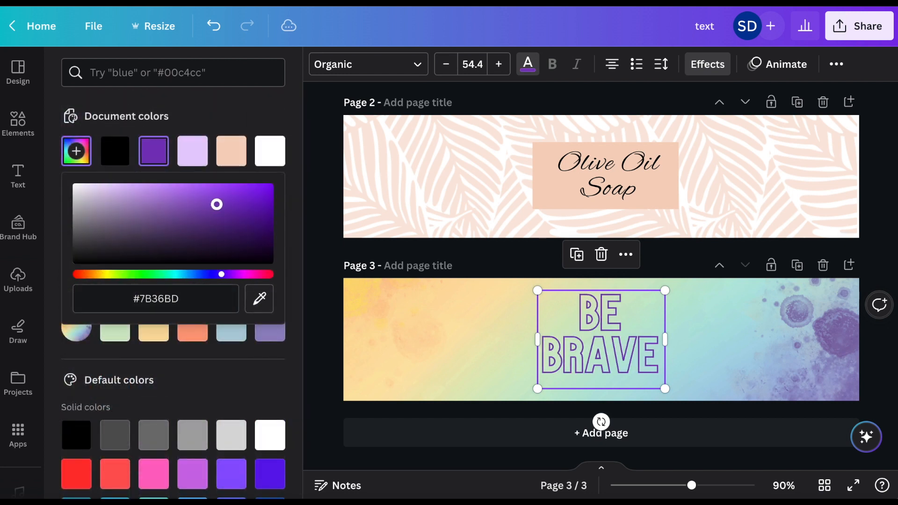
pyautogui.click(643, 311)
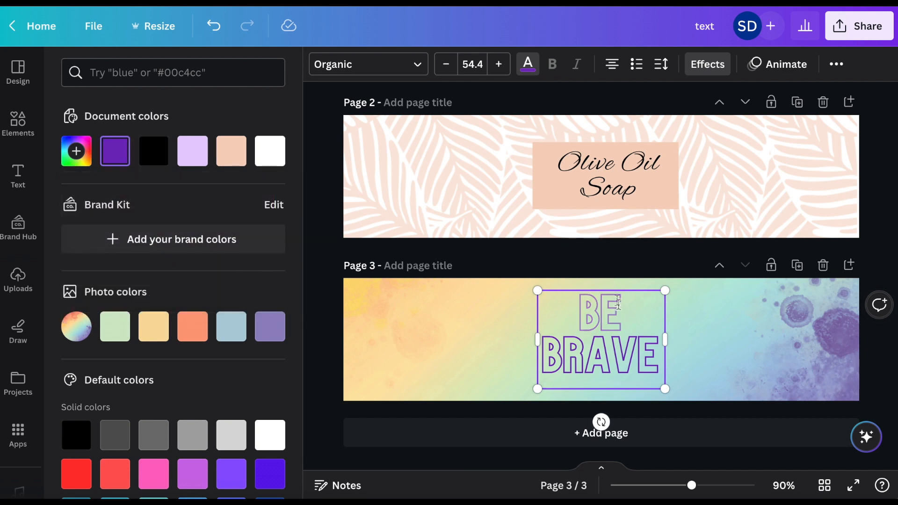
pyautogui.write('HANDMADE SOA')
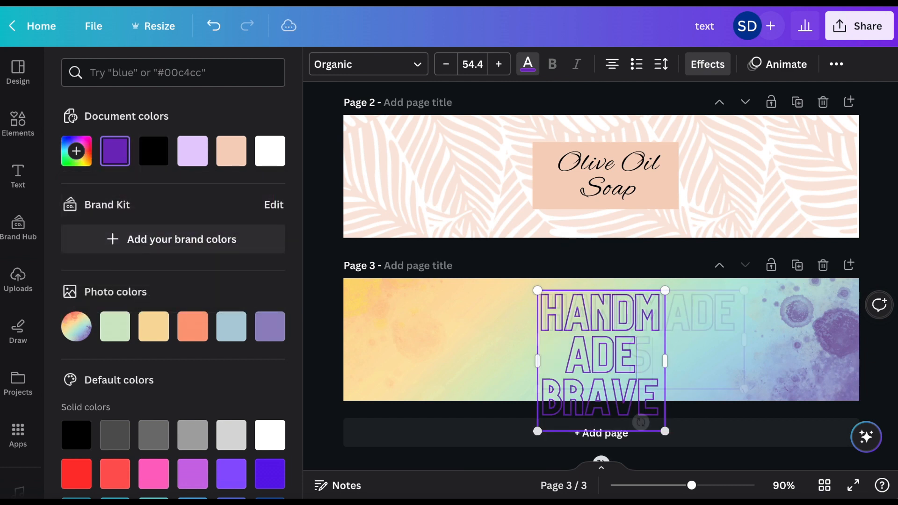
pyautogui.write('P')
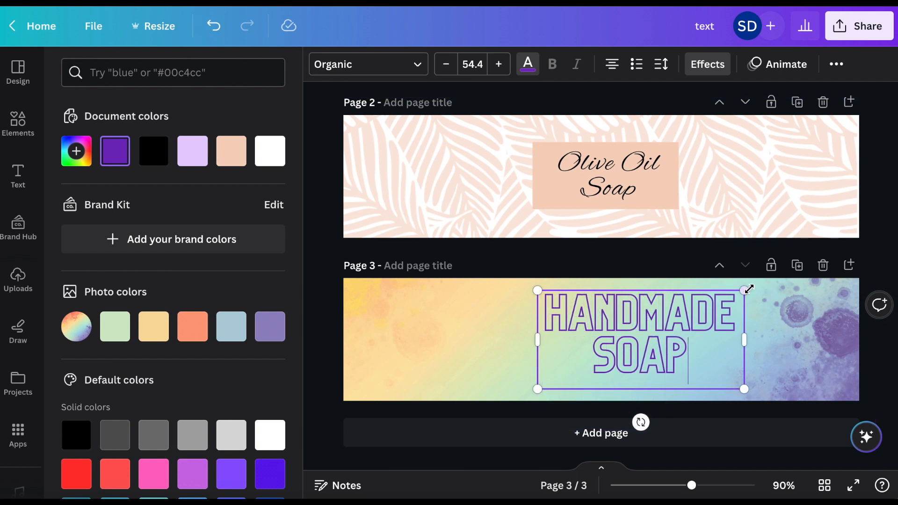
# - Shrink the "HANDMADE SOAP" text to size 31.7 and centre it on the page 3 label
pyautogui.moveTo(744, 290); pyautogui.dragTo(658, 332)
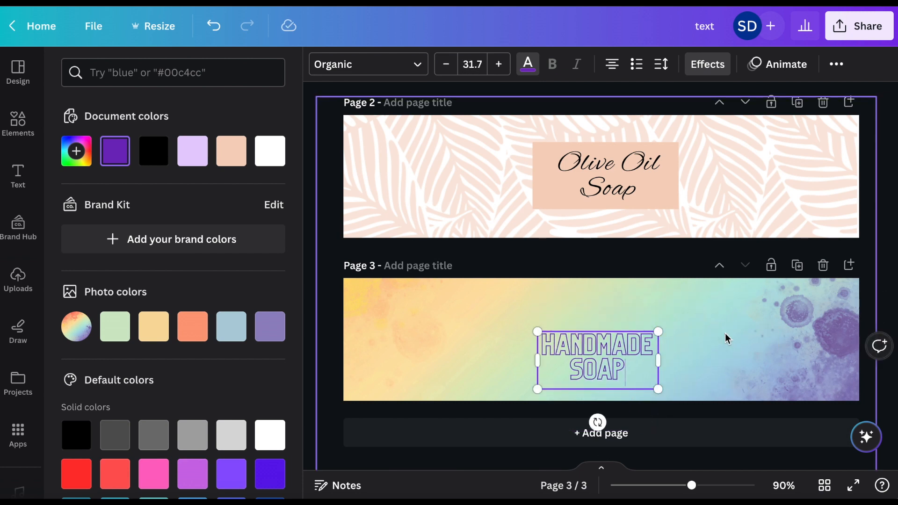
pyautogui.click(726, 339)
pyautogui.click(591, 351)
pyautogui.moveTo(590, 351); pyautogui.dragTo(599, 330)
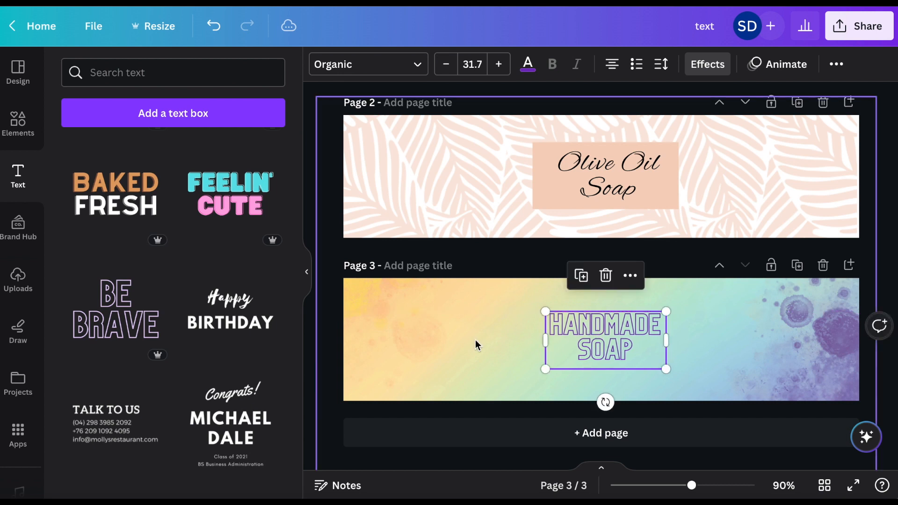
pyautogui.click(437, 334)
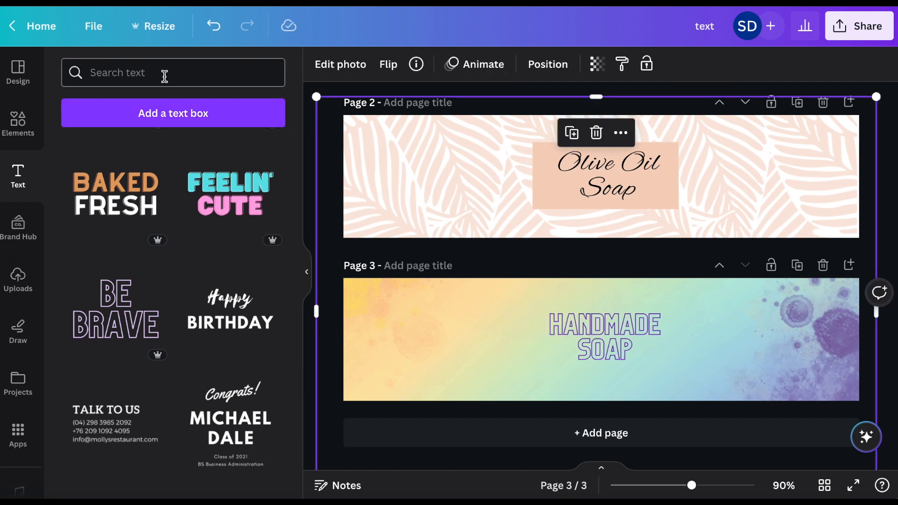
# - Search the elements for "label frame" and add the cream plaque-shaped label with a thin tan border to page 3
pyautogui.click(21, 123)
pyautogui.moveTo(184, 72); pyautogui.dragTo(92, 71)
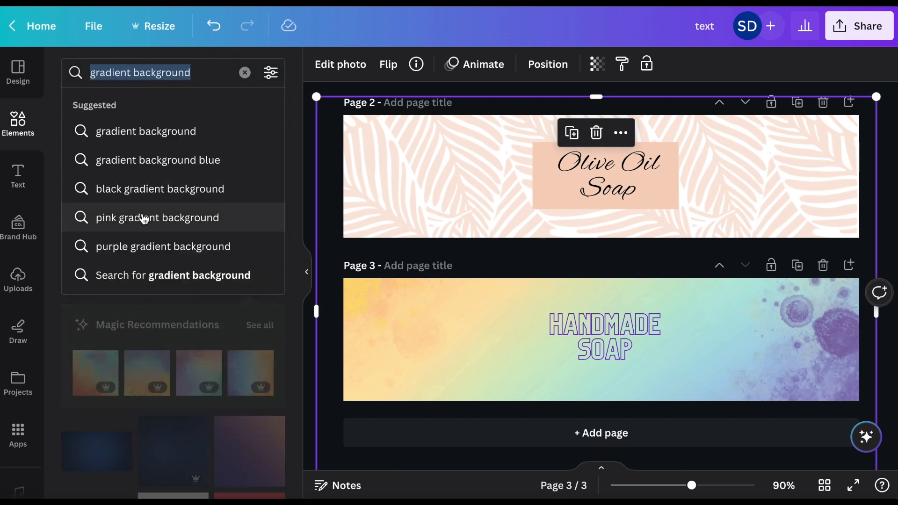
pyautogui.write('label frame')
pyautogui.press('Return')
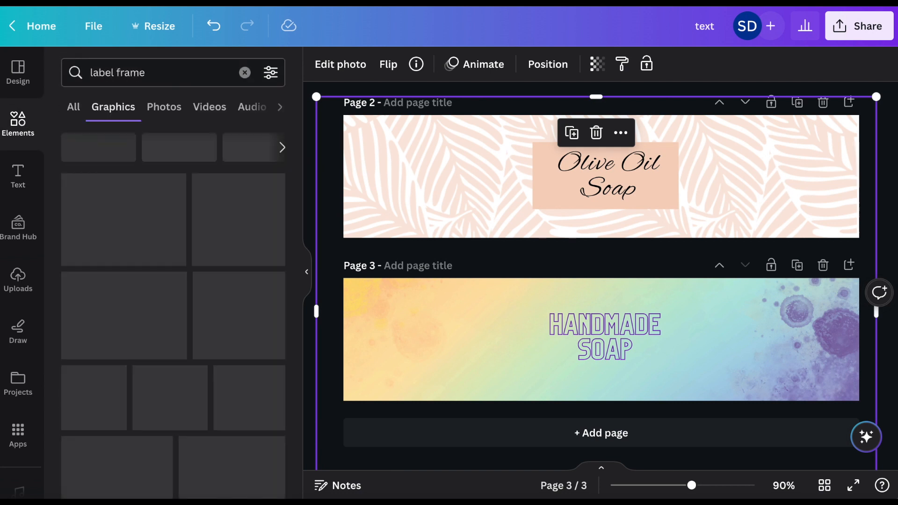
pyautogui.click(630, 329)
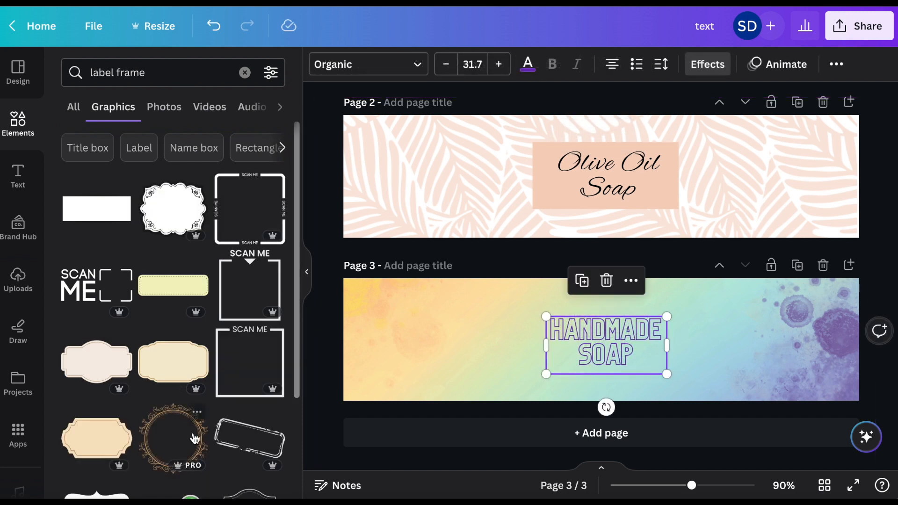
pyautogui.click(103, 361)
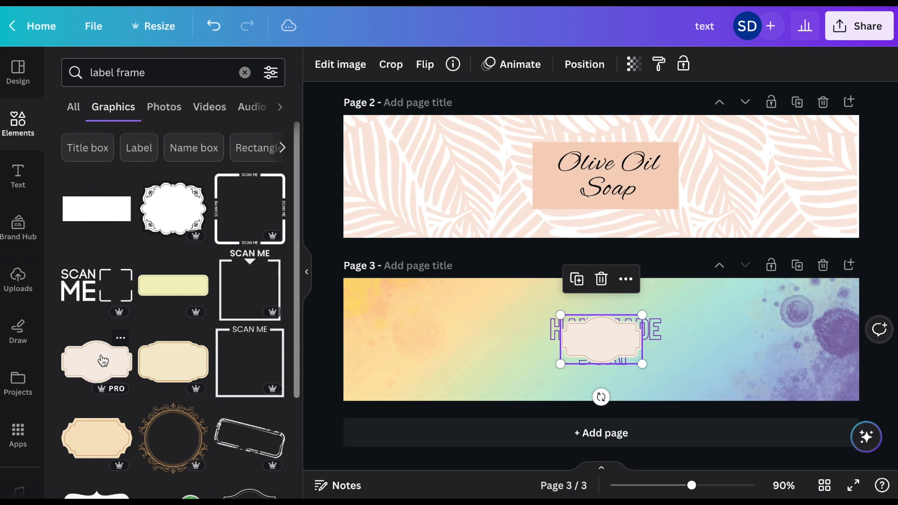
# - Enlarge the cream label frame to about 6.17 × 3.71 cm and centre it over the "HANDMADE SOAP" text
pyautogui.moveTo(560, 315); pyautogui.dragTo(534, 299)
pyautogui.moveTo(642, 364); pyautogui.dragTo(677, 385)
pyautogui.moveTo(677, 298); pyautogui.dragTo(679, 297)
pyautogui.moveTo(621, 349); pyautogui.dragTo(619, 344)
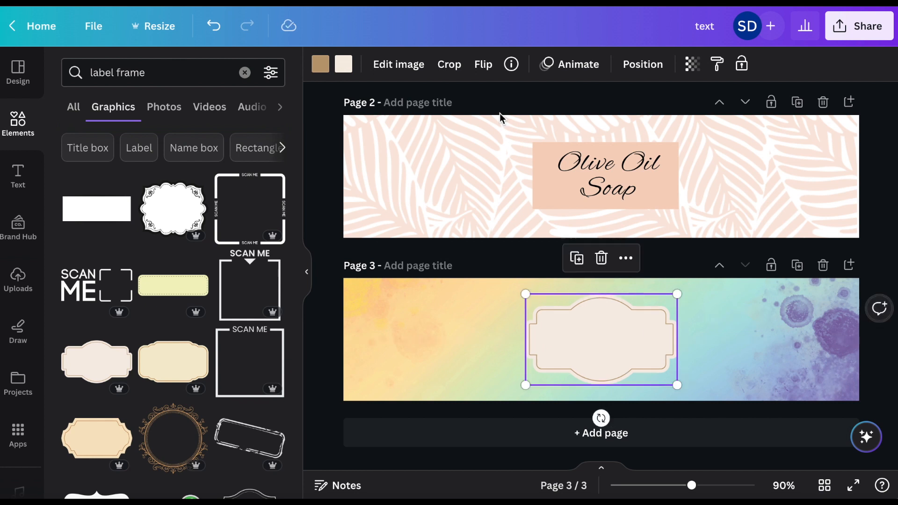
# - Send the label frame behind the "HANDMADE SOAP" text and enlarge it to about 6.7 × 4.03 cm
pyautogui.click(619, 61)
pyautogui.click(218, 112)
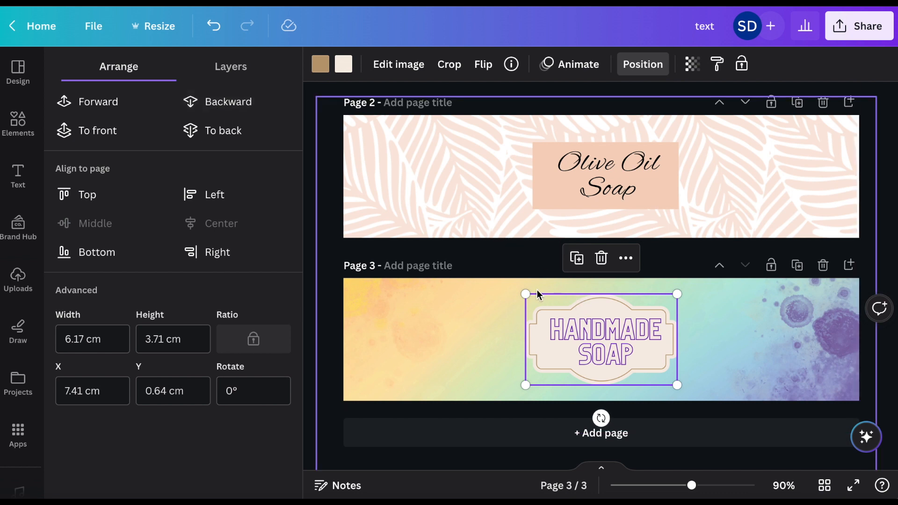
pyautogui.moveTo(525, 294); pyautogui.dragTo(518, 288)
pyautogui.moveTo(676, 291); pyautogui.dragTo(684, 287)
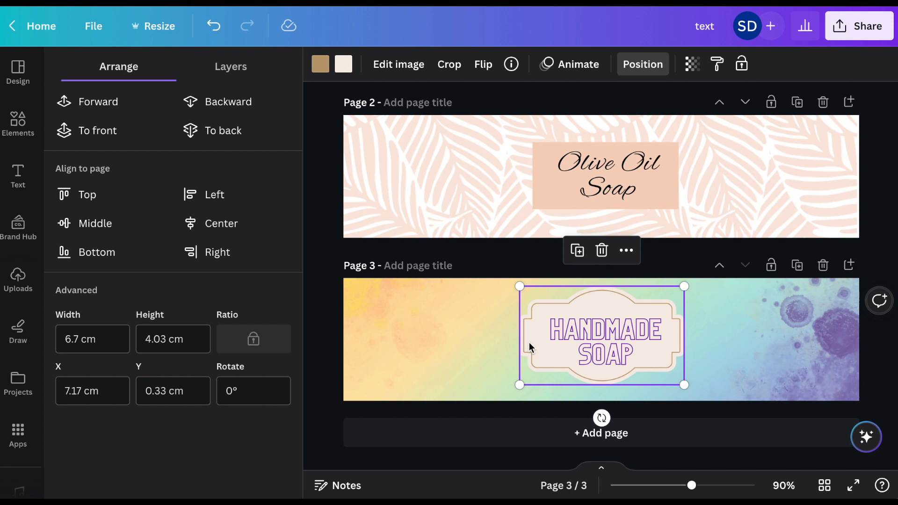
# - Recolour the label frame's tan border line to the document's purple to match the lettering
pyautogui.click(470, 339)
pyautogui.click(594, 306)
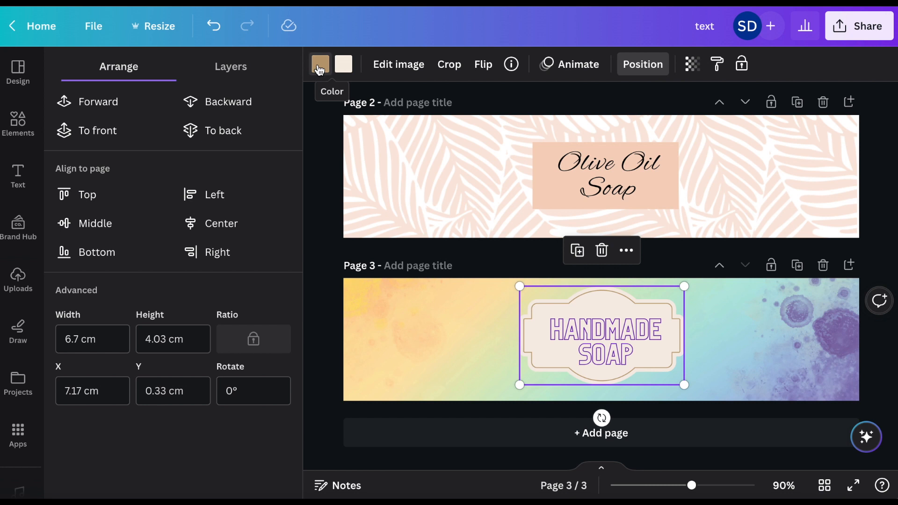
pyautogui.click(320, 68)
pyautogui.click(159, 152)
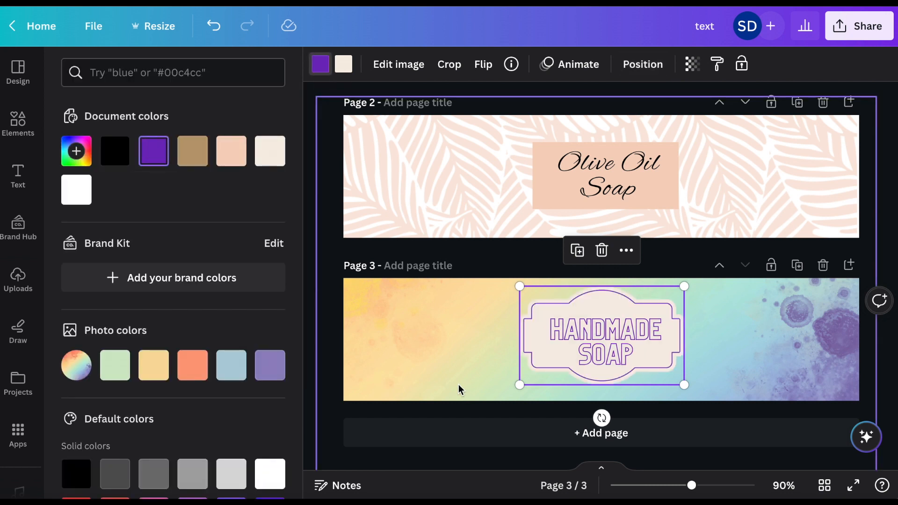
# - Change the label frame's cream fill to a custom pale pink by shifting its hue
pyautogui.click(345, 67)
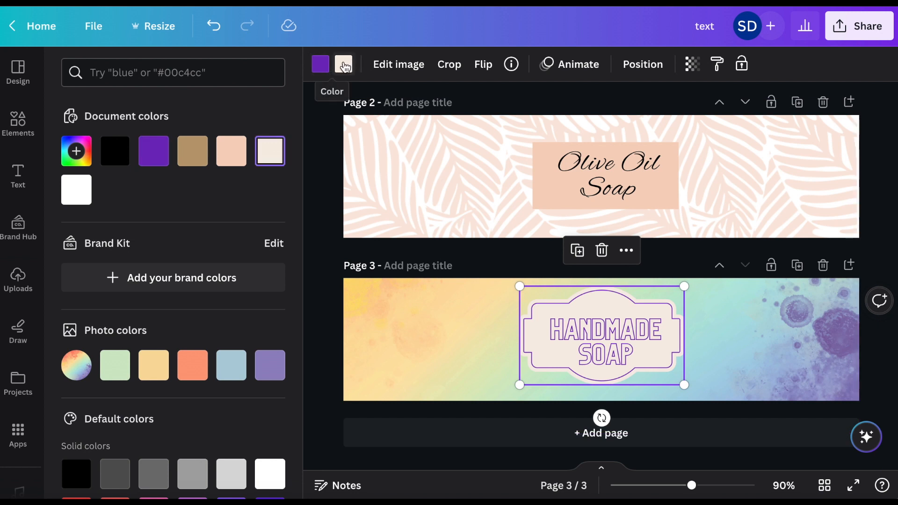
pyautogui.scroll(-3, 196, 293)
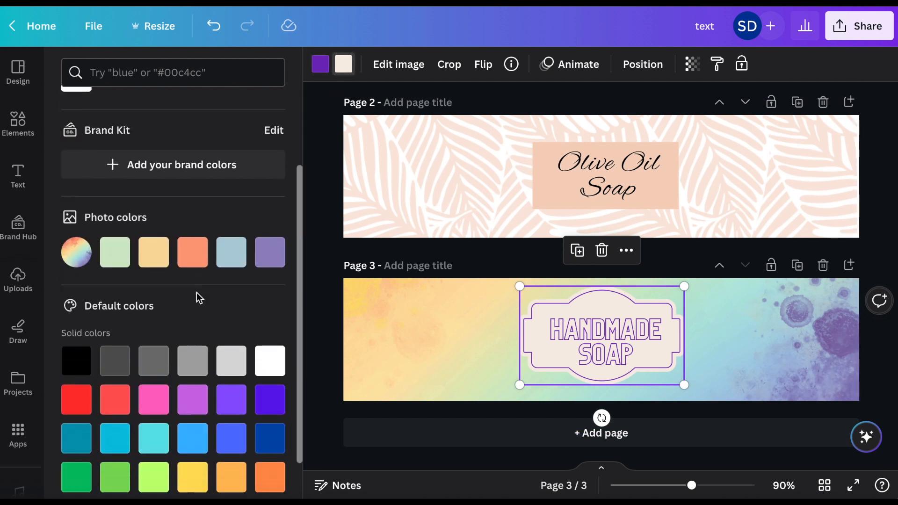
pyautogui.scroll(-1, 196, 292)
pyautogui.scroll(4, 197, 293)
pyautogui.click(76, 151)
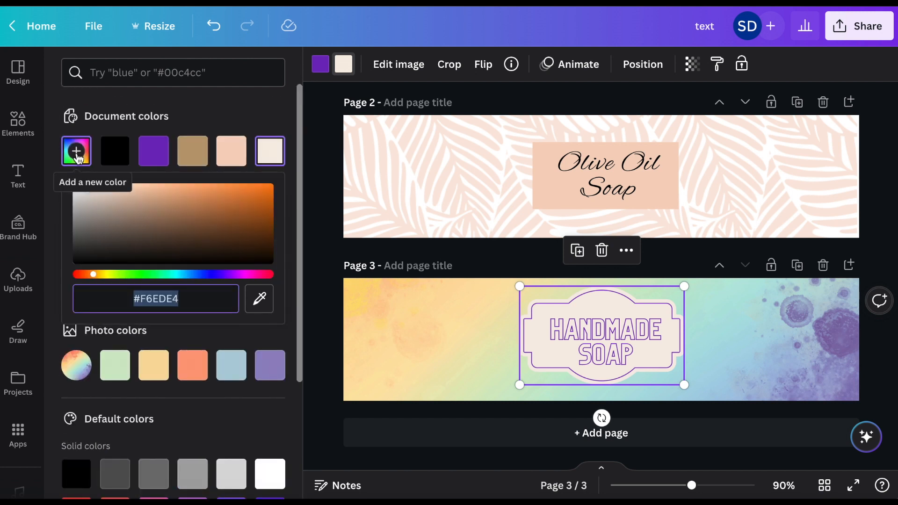
pyautogui.moveTo(97, 277); pyautogui.dragTo(268, 277)
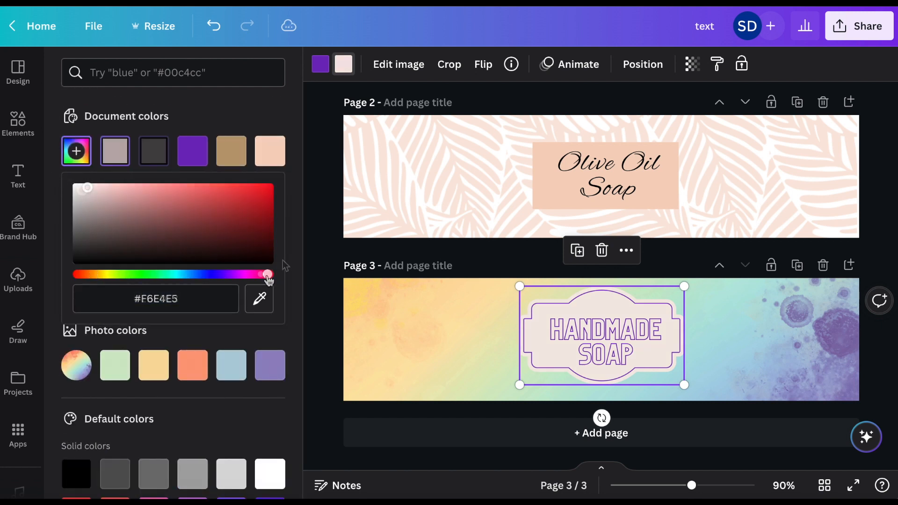
pyautogui.press('Escape')
pyautogui.click(324, 238)
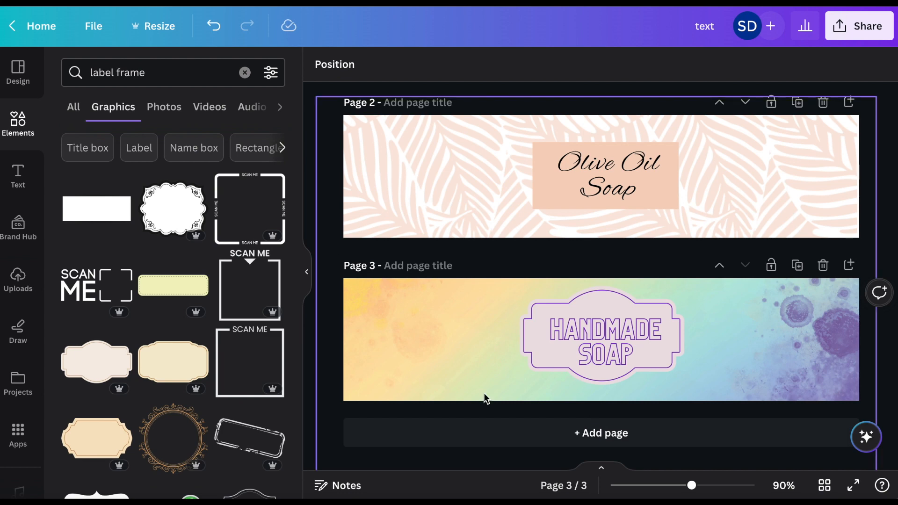
# - Add a blank page 4 and search the elements for "black raspberry vanilla"
pyautogui.scroll(3, 484, 393)
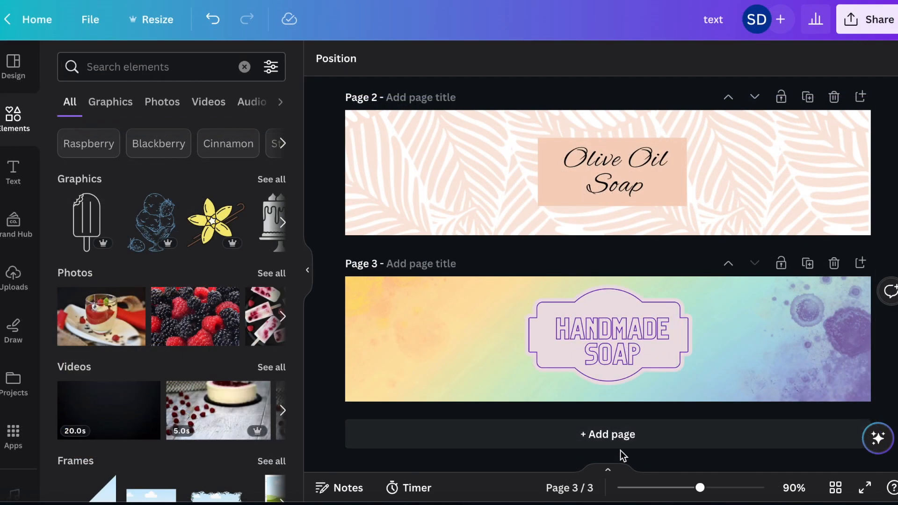
pyautogui.click(608, 435)
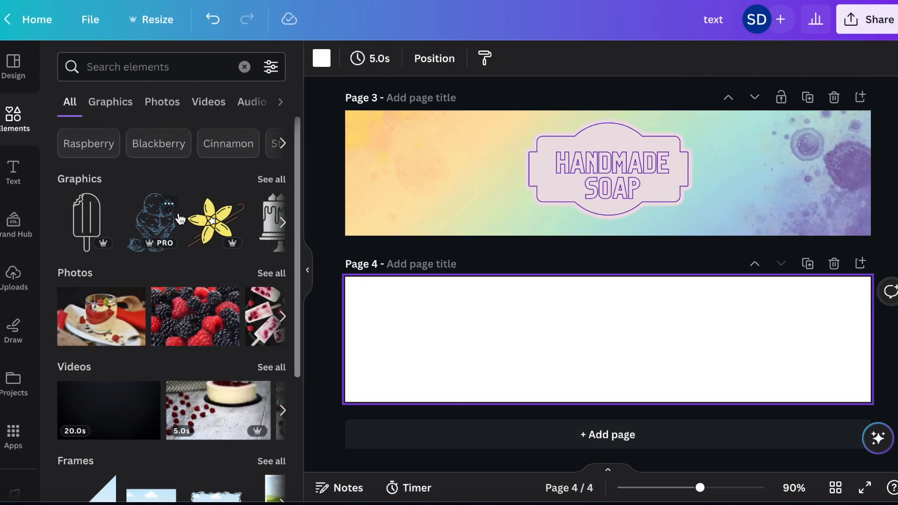
pyautogui.click(125, 67)
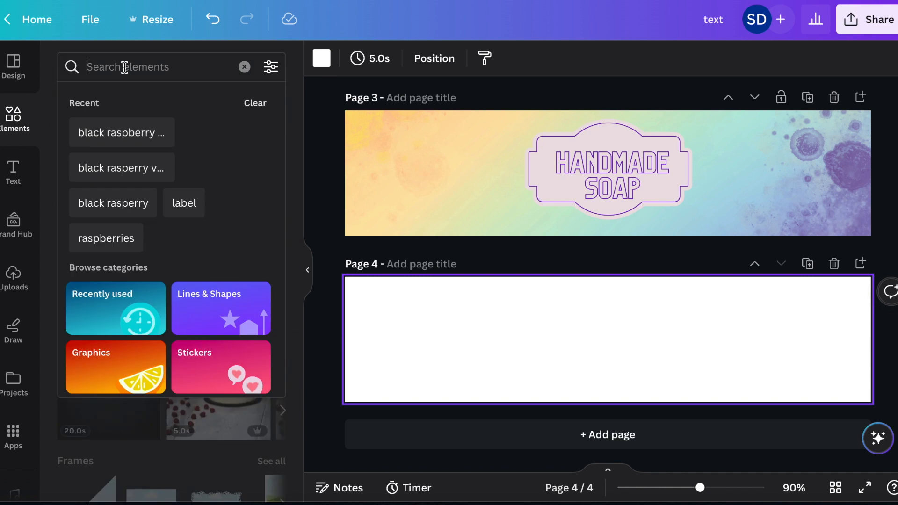
pyautogui.write('black')
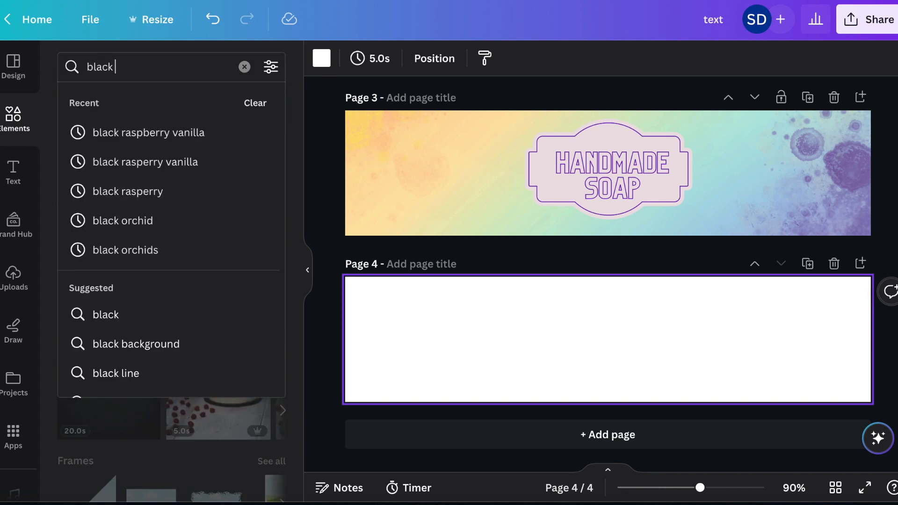
pyautogui.write(' raspber')
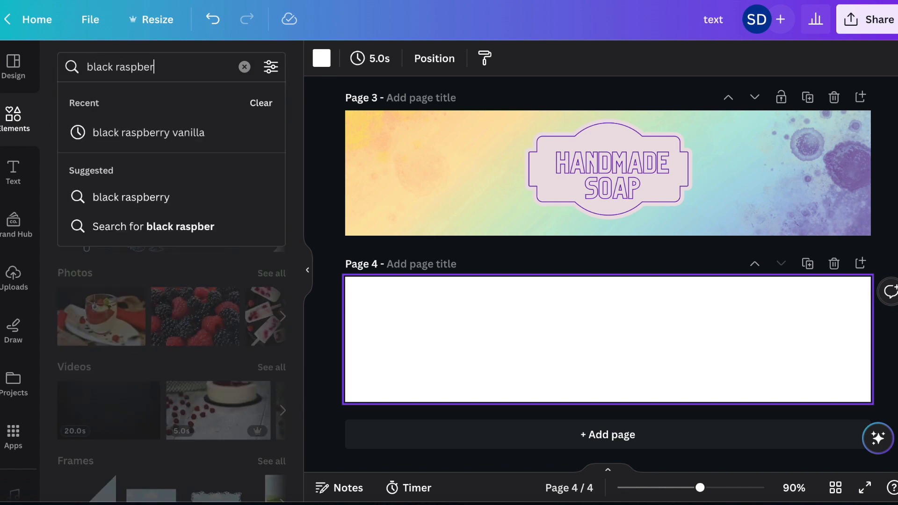
pyautogui.write('ry vanilla')
pyautogui.press('Return')
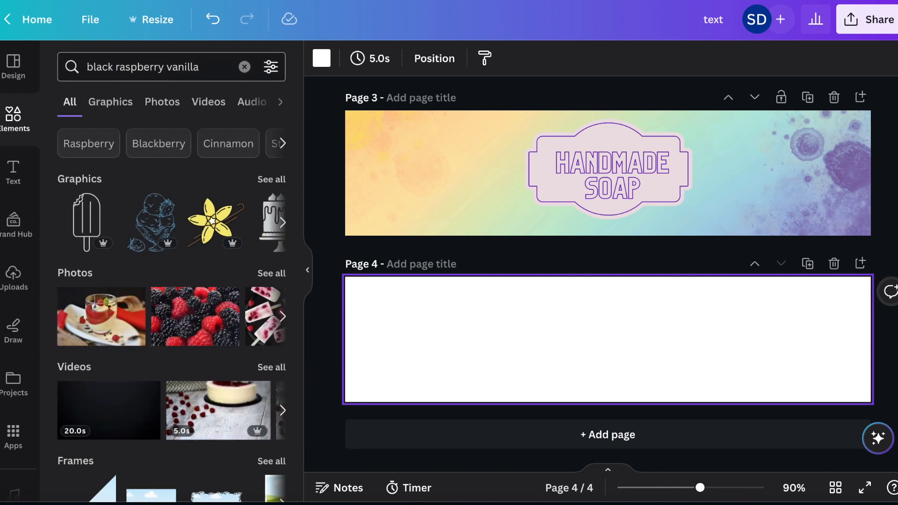
# - Limit the results to photos, add the close-up of dark raspberries to page 4 and enlarge it to cover the whole page
pyautogui.click(172, 106)
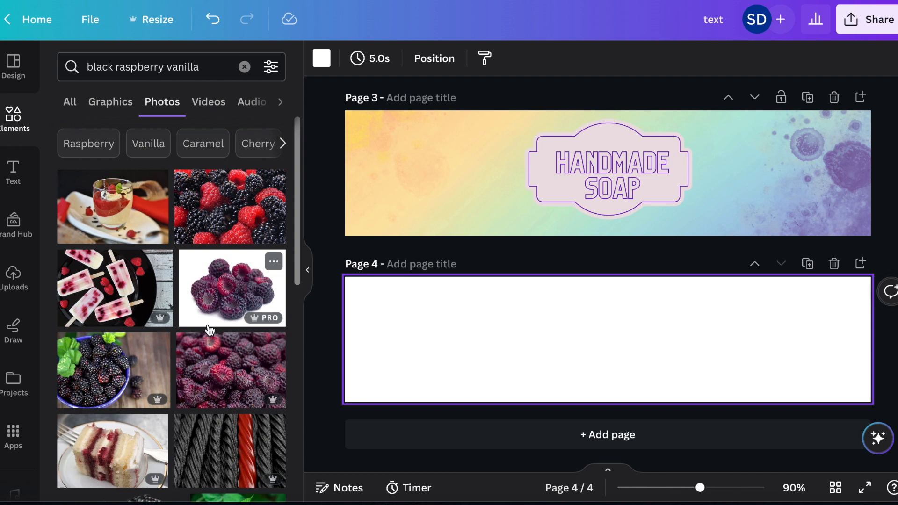
pyautogui.scroll(-1, 209, 330)
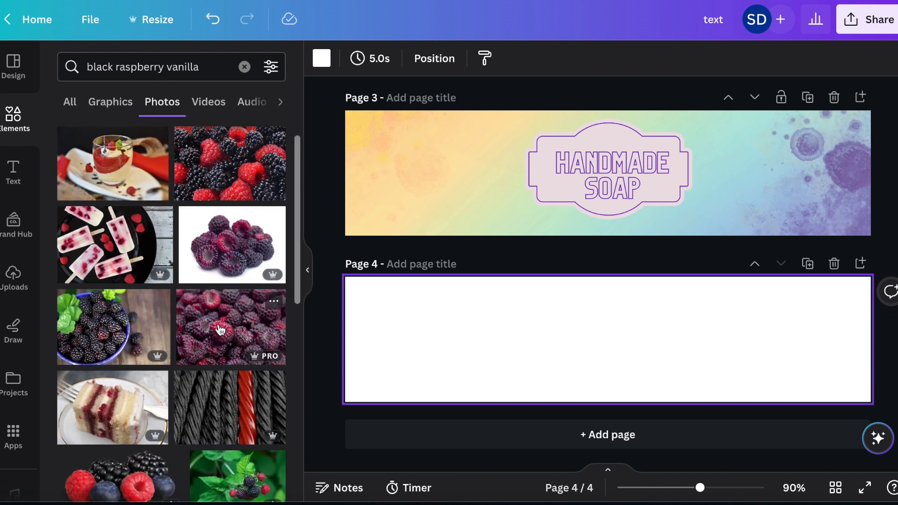
pyautogui.click(219, 330)
pyautogui.moveTo(536, 290); pyautogui.dragTo(406, 308)
pyautogui.moveTo(678, 389); pyautogui.dragTo(833, 482)
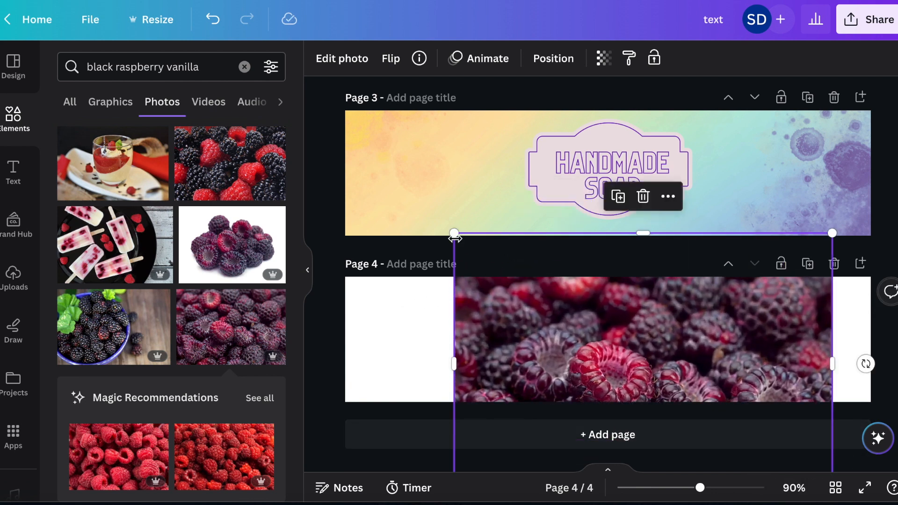
pyautogui.moveTo(445, 240); pyautogui.dragTo(321, 248)
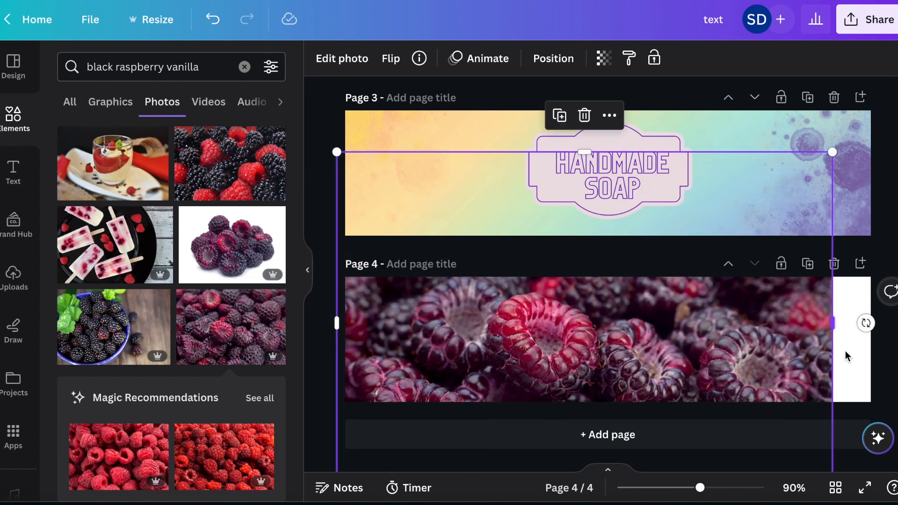
pyautogui.moveTo(829, 320); pyautogui.dragTo(881, 322)
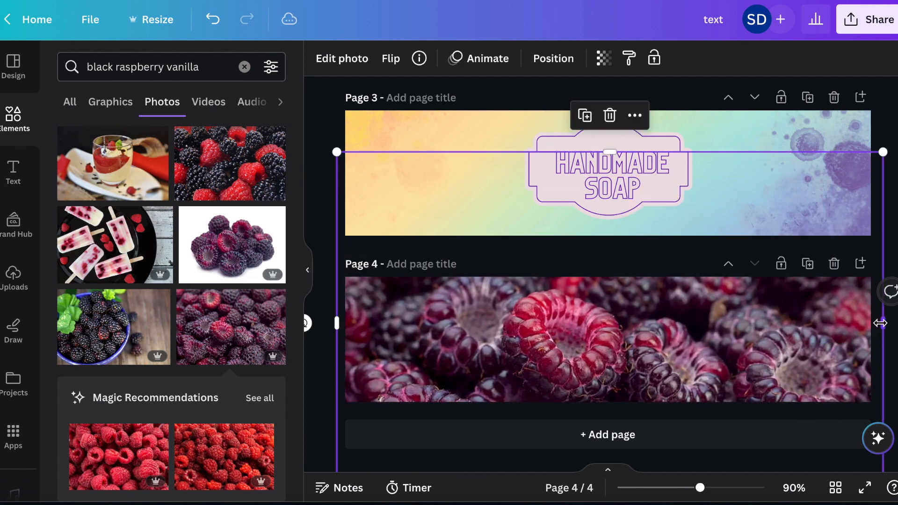
pyautogui.click(326, 167)
# - Search the photos for "label" and add the pale pink oval label with a scalloped lace edge to page 4
pyautogui.click(155, 75)
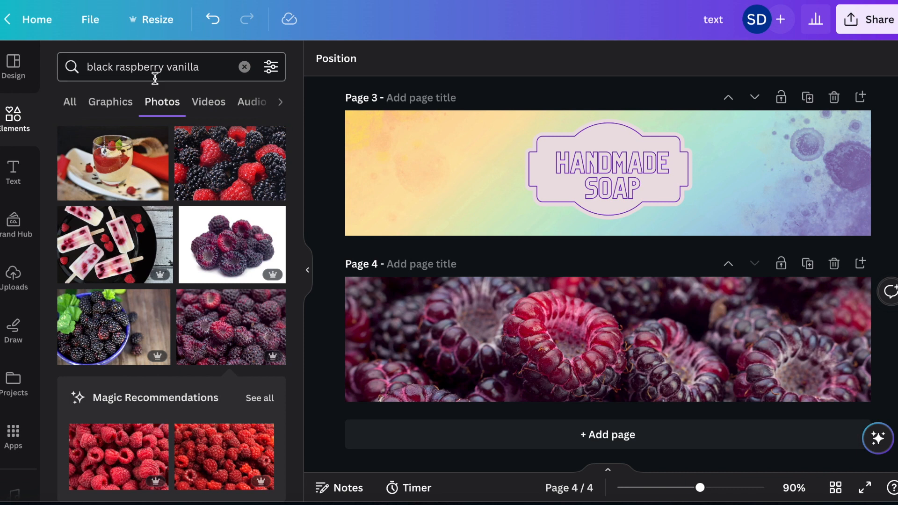
pyautogui.hotkey('ctrl', 'a')
pyautogui.write('label')
pyautogui.press('Return')
pyautogui.scroll(-4, 155, 220)
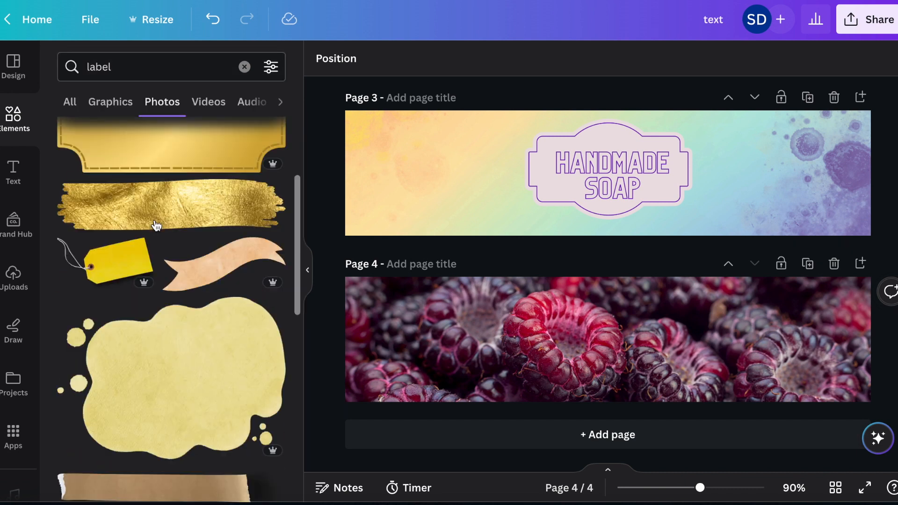
pyautogui.scroll(-10, 154, 220)
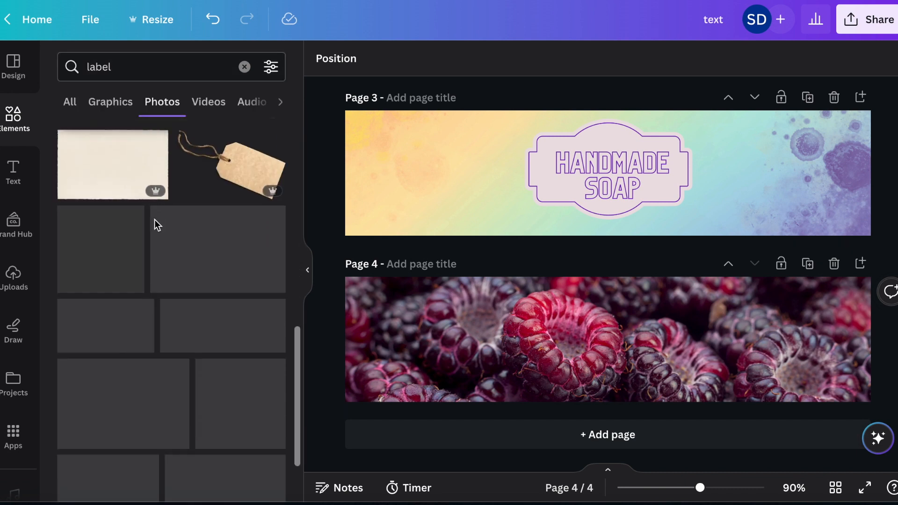
pyautogui.scroll(-1, 209, 348)
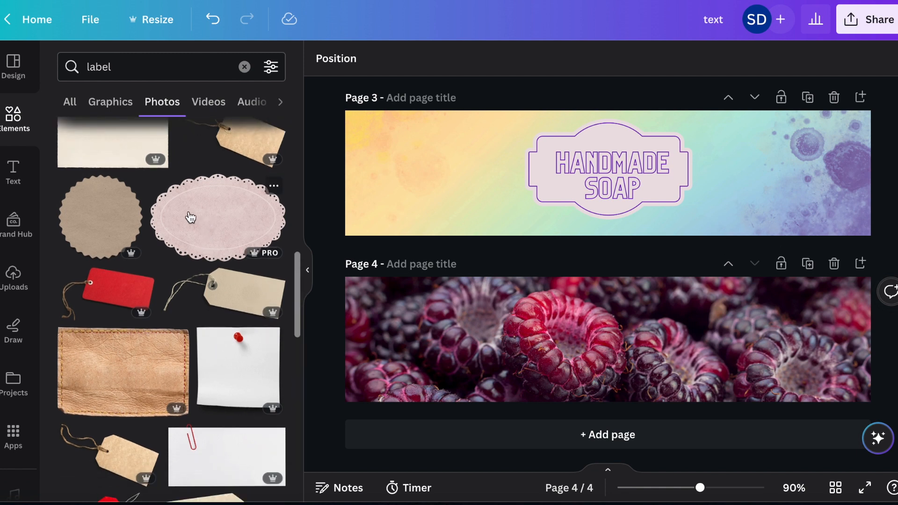
pyautogui.click(223, 225)
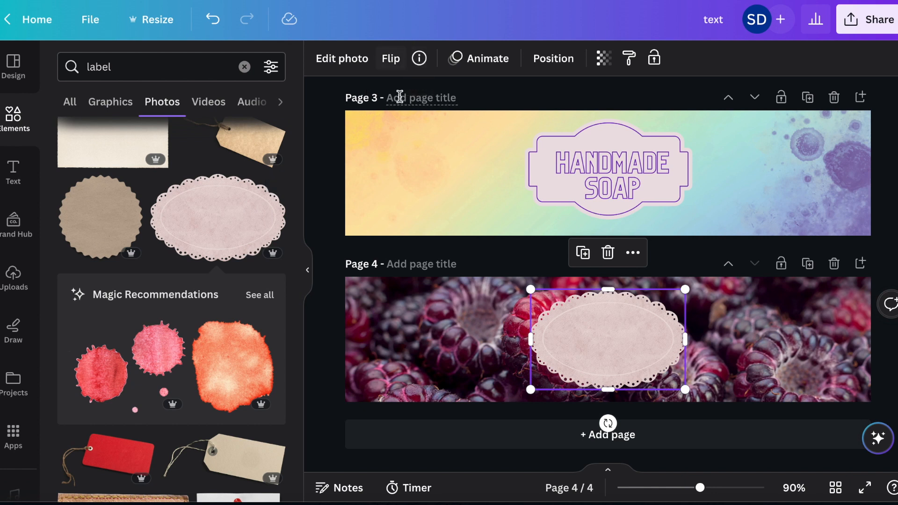
# - Browse the recommended elements similar to the pink oval label, and return to the main elements library
pyautogui.click(420, 59)
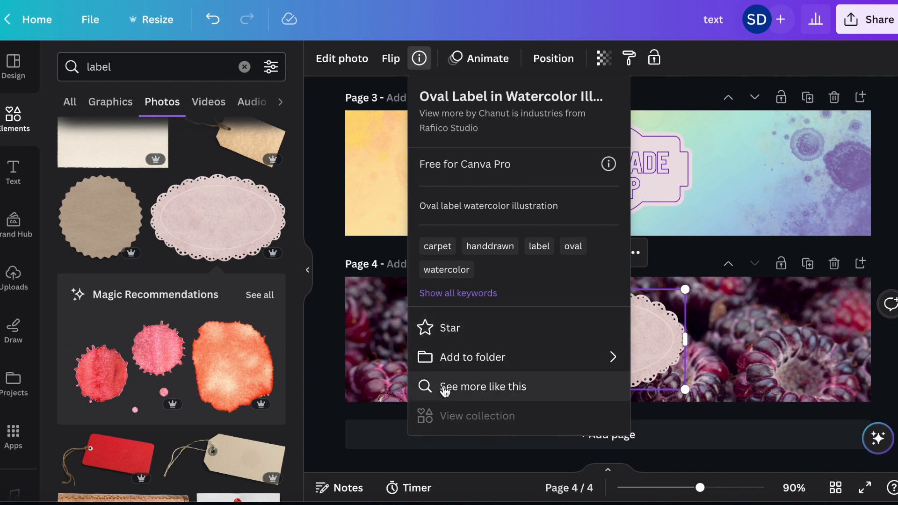
pyautogui.click(445, 390)
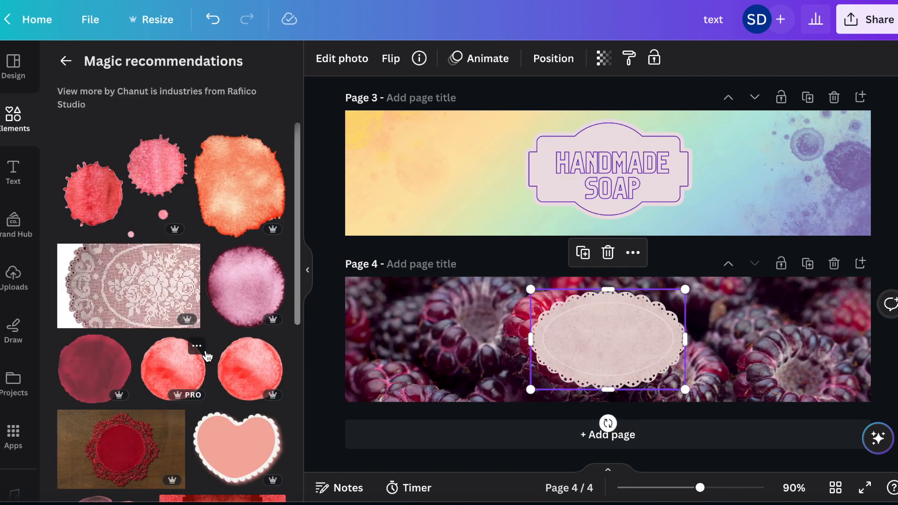
pyautogui.scroll(-7, 208, 357)
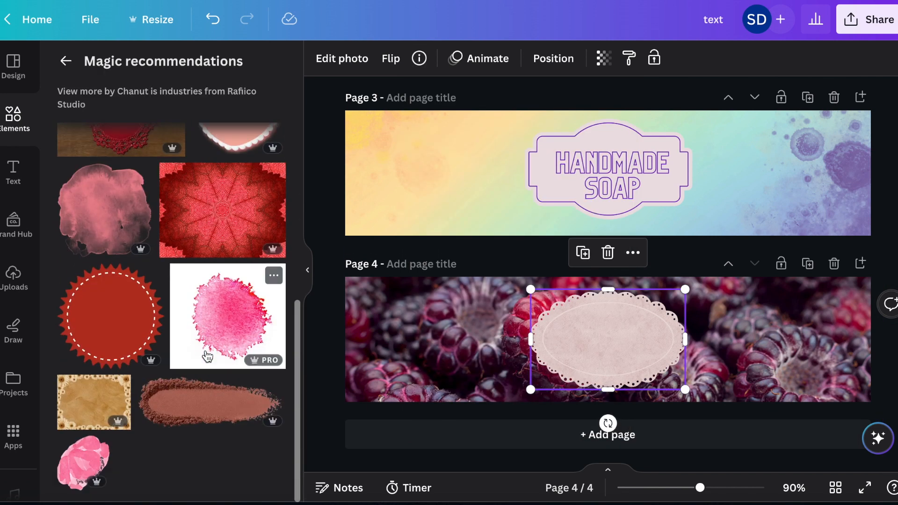
pyautogui.scroll(5, 207, 356)
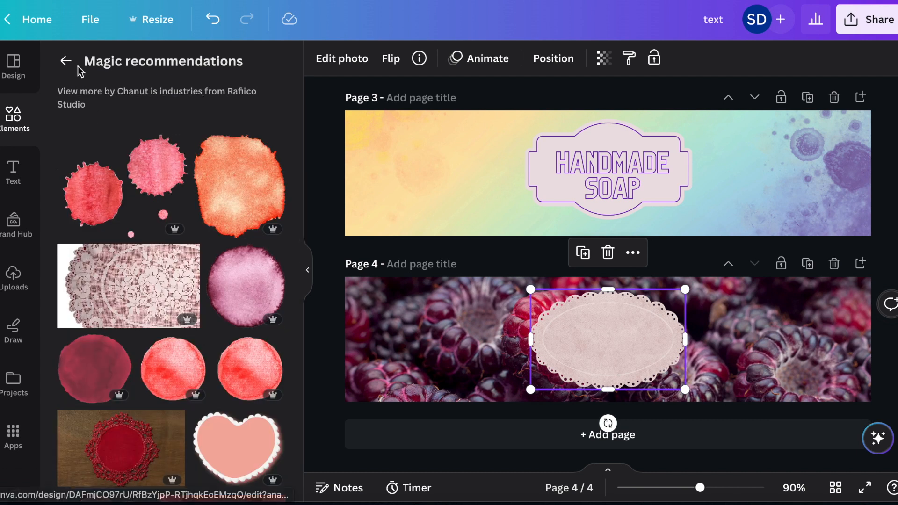
pyautogui.click(66, 61)
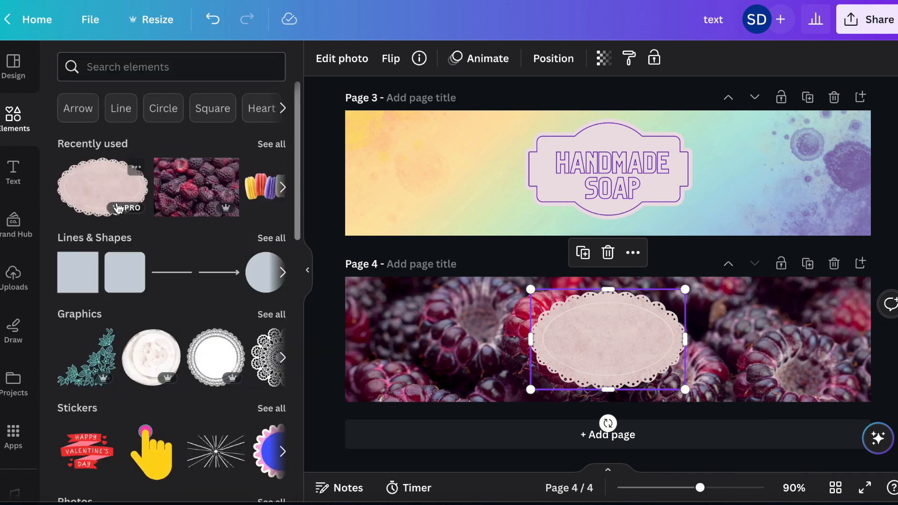
# - Search the elements for "label frame" and add the white scalloped frame with black corner ornaments to page 4
pyautogui.click(125, 71)
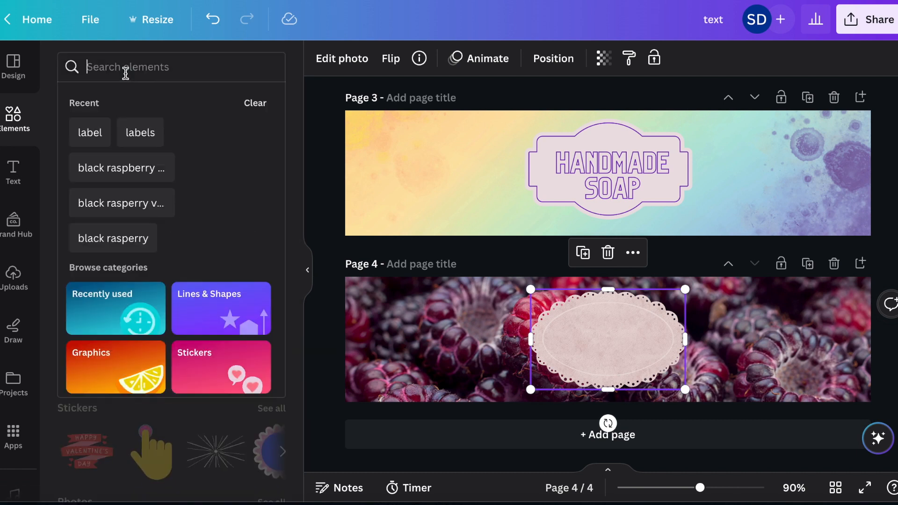
pyautogui.write('label frame')
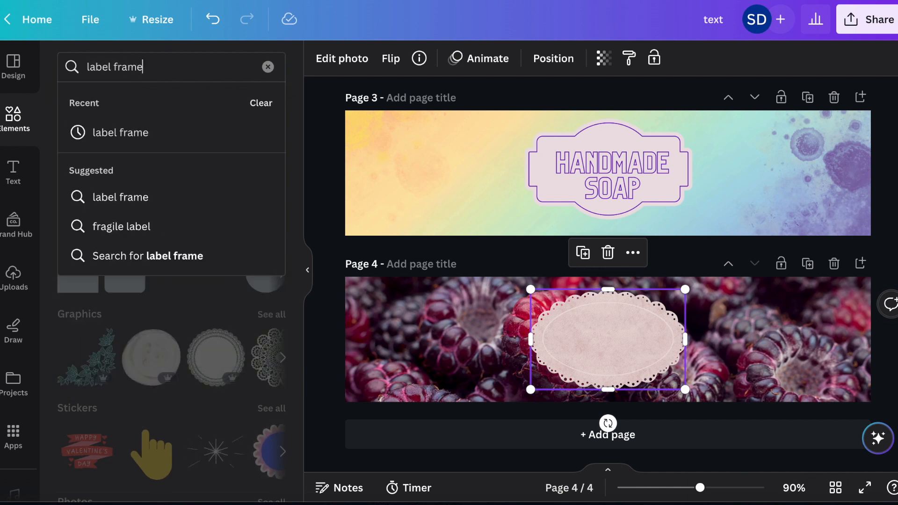
pyautogui.press('Return')
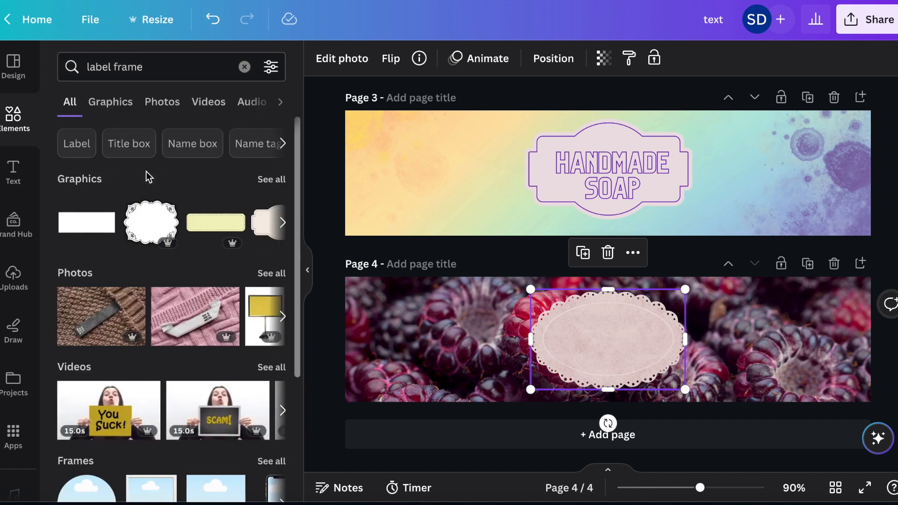
pyautogui.click(149, 229)
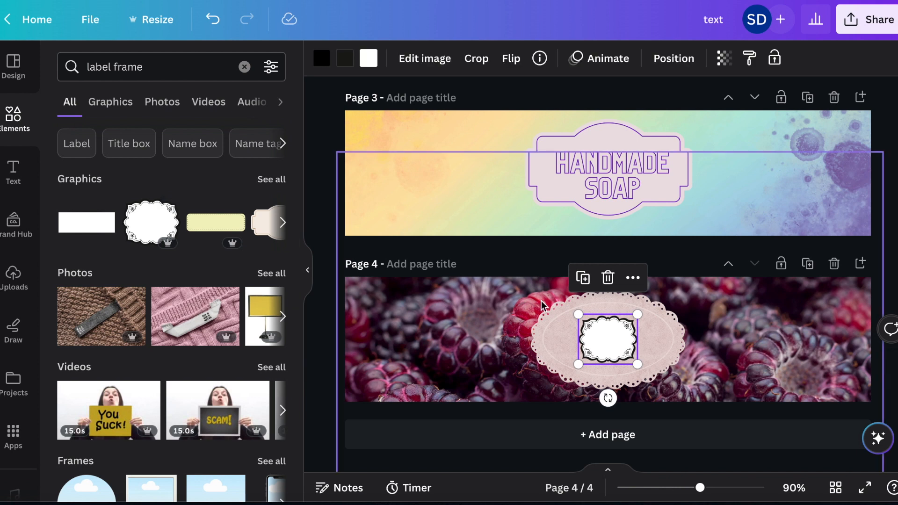
# - Delete the pink oval label and enlarge the ornamental white frame to about the full height of page 4
pyautogui.click(661, 329)
pyautogui.press('Delete')
pyautogui.click(608, 339)
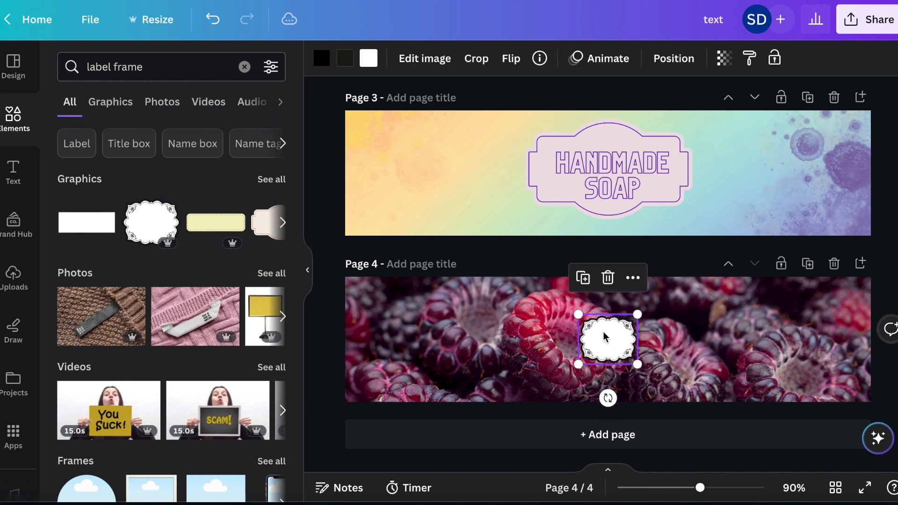
pyautogui.moveTo(581, 318); pyautogui.dragTo(500, 308)
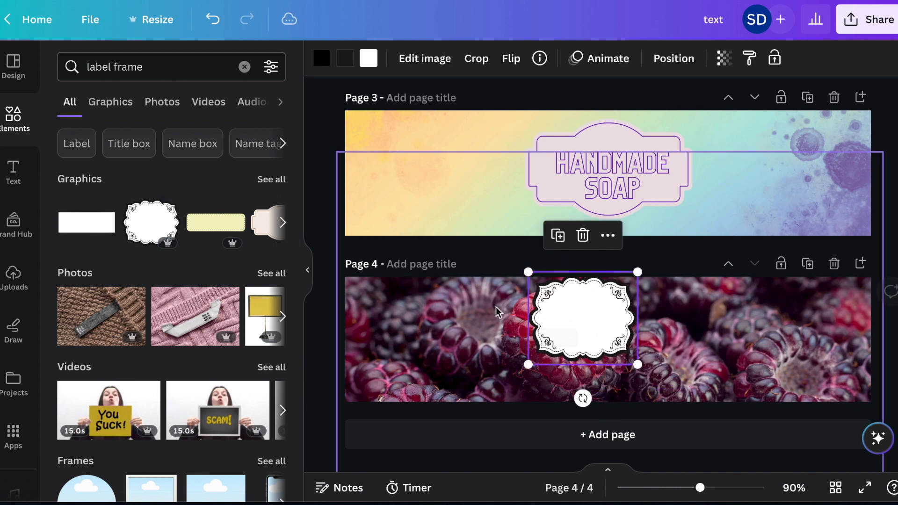
pyautogui.moveTo(637, 362); pyautogui.dragTo(682, 402)
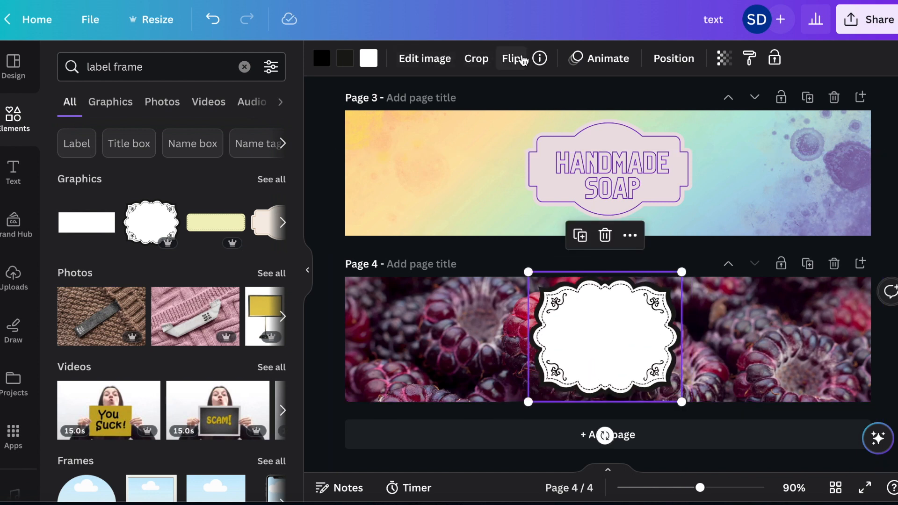
# - Replace the ornamental frame on page 4 with the wide white dotted-border label from its similar recommendations, and enlarge it
pyautogui.click(538, 60)
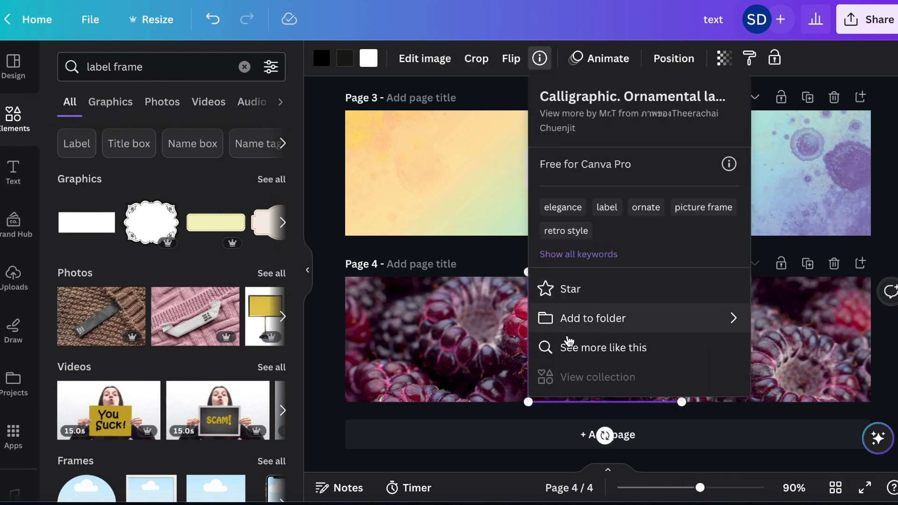
pyautogui.click(571, 356)
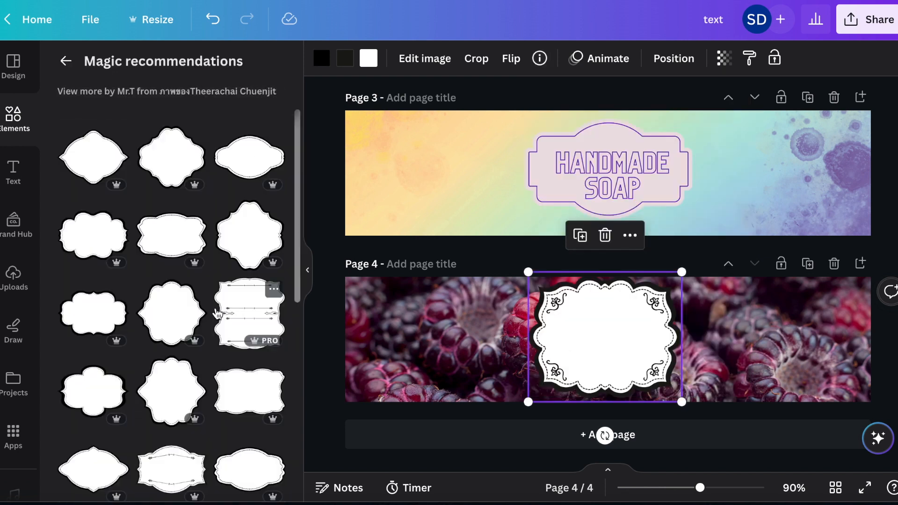
pyautogui.scroll(-5, 229, 333)
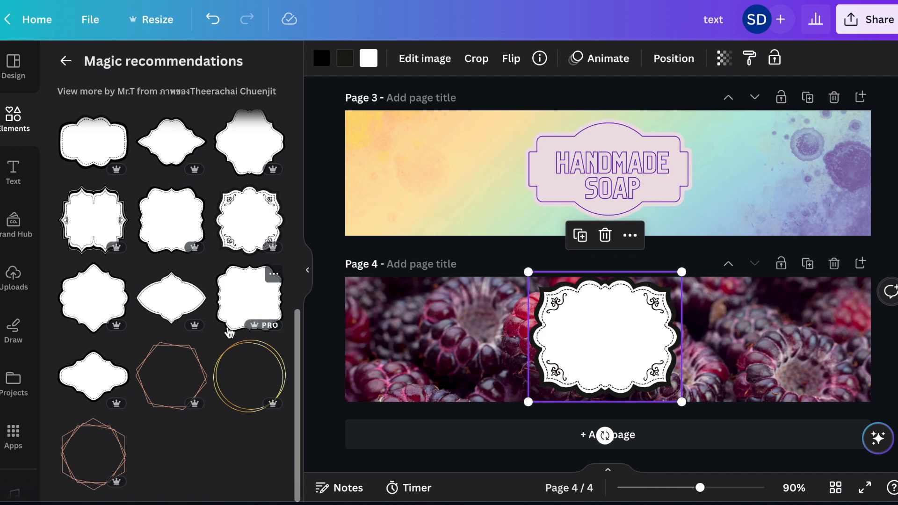
pyautogui.scroll(5, 229, 333)
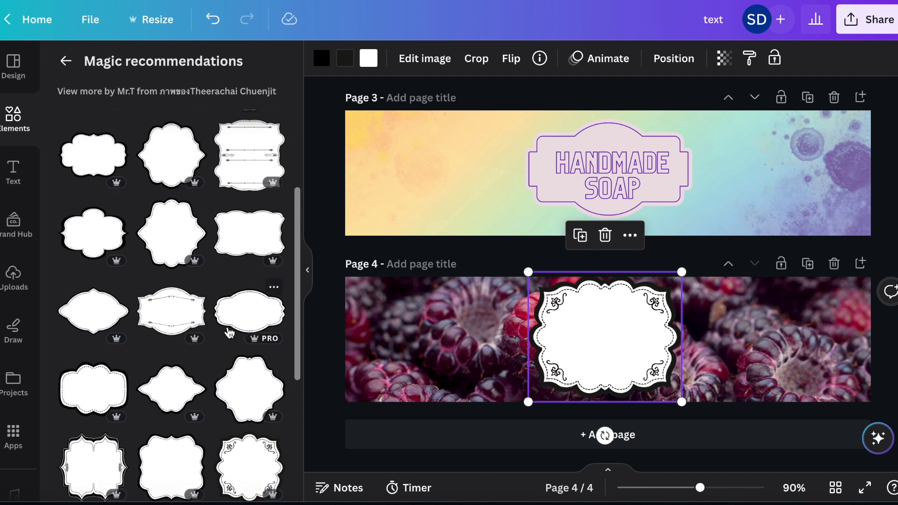
pyautogui.scroll(2, 229, 333)
pyautogui.press('Delete')
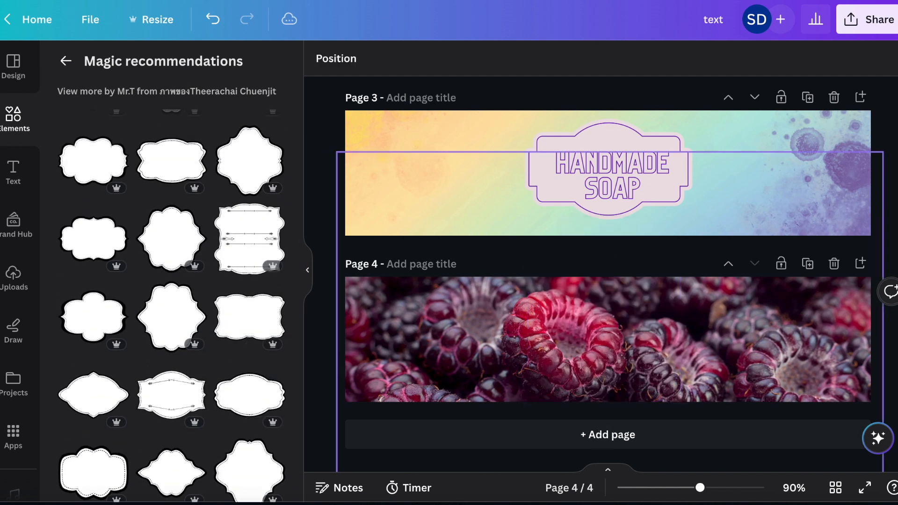
pyautogui.scroll(-5, 159, 346)
pyautogui.click(162, 225)
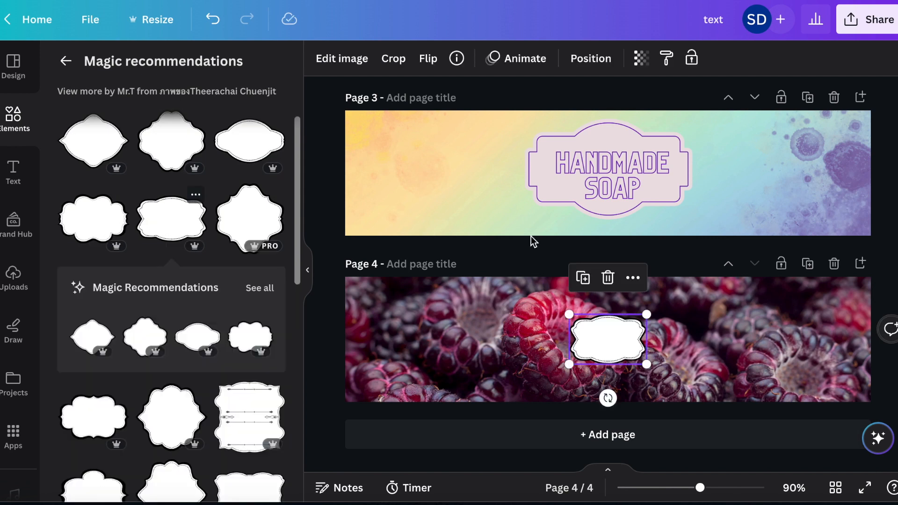
# - Add a text box on the page 4 label reading "black raspberry" and "vanilla" on two lines
pyautogui.click(15, 172)
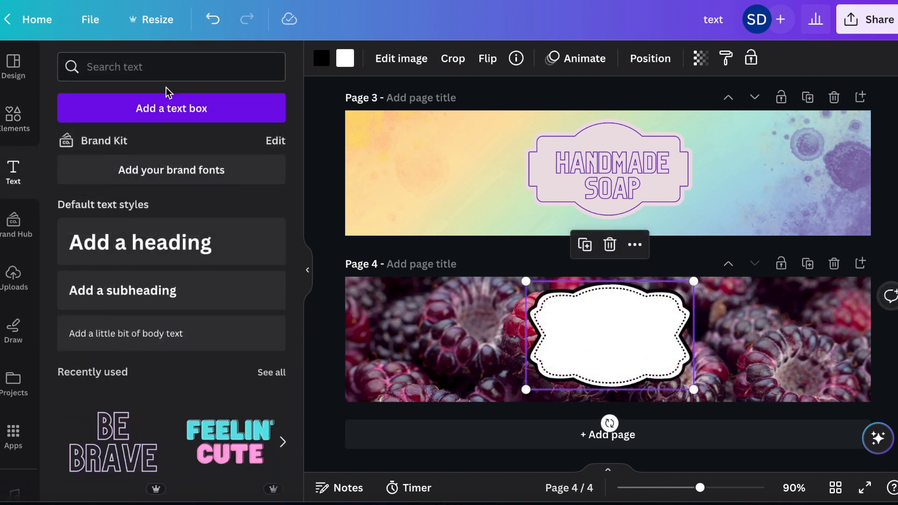
pyautogui.click(168, 100)
pyautogui.write('black rasp')
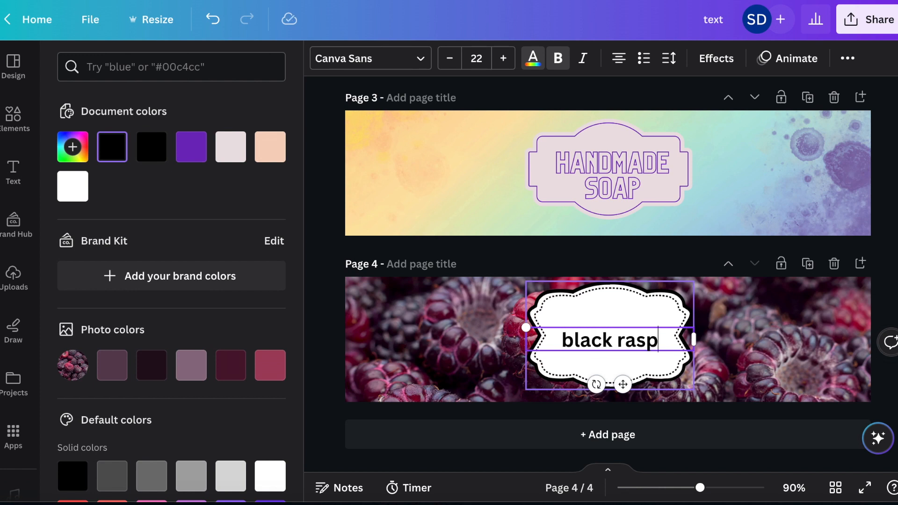
pyautogui.write('berry')
pyautogui.press('Return')
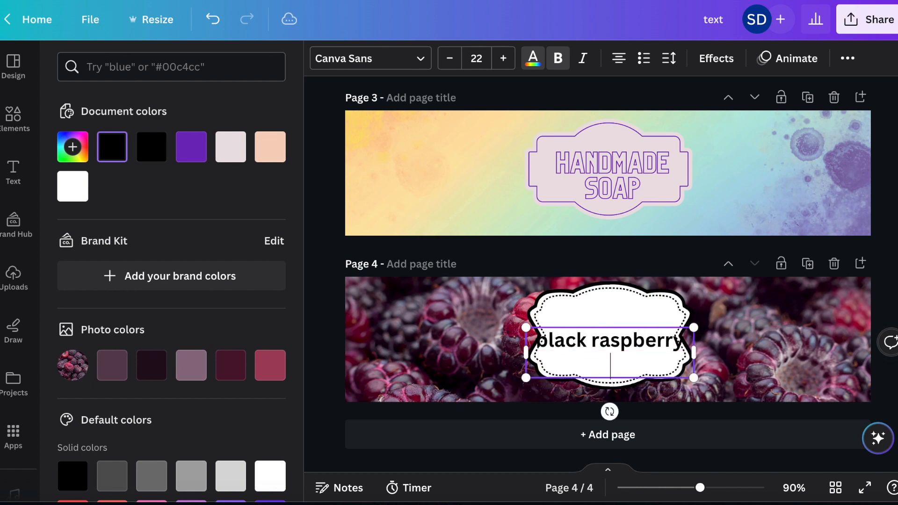
pyautogui.write('vanilla')
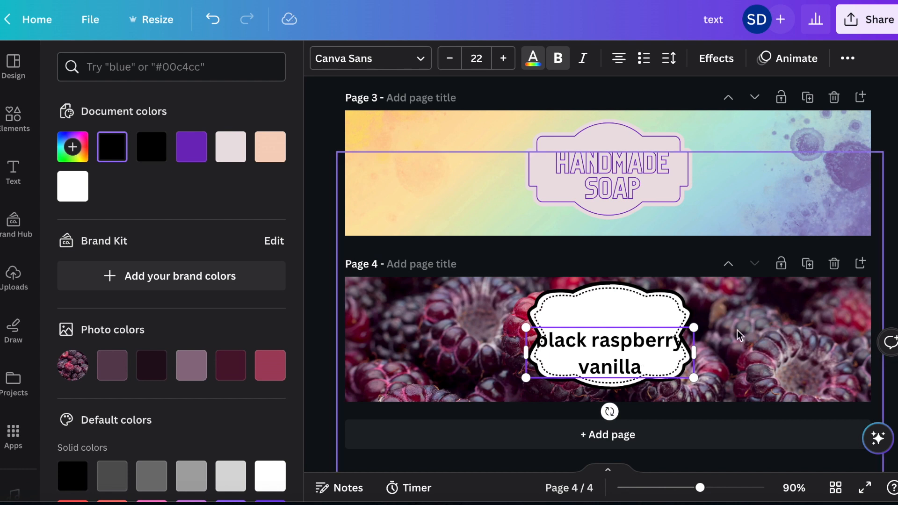
# - Set the font of the label text to Brittany and resize the text to sit centred inside the white label
pyautogui.moveTo(678, 332); pyautogui.dragTo(674, 322)
pyautogui.click(417, 58)
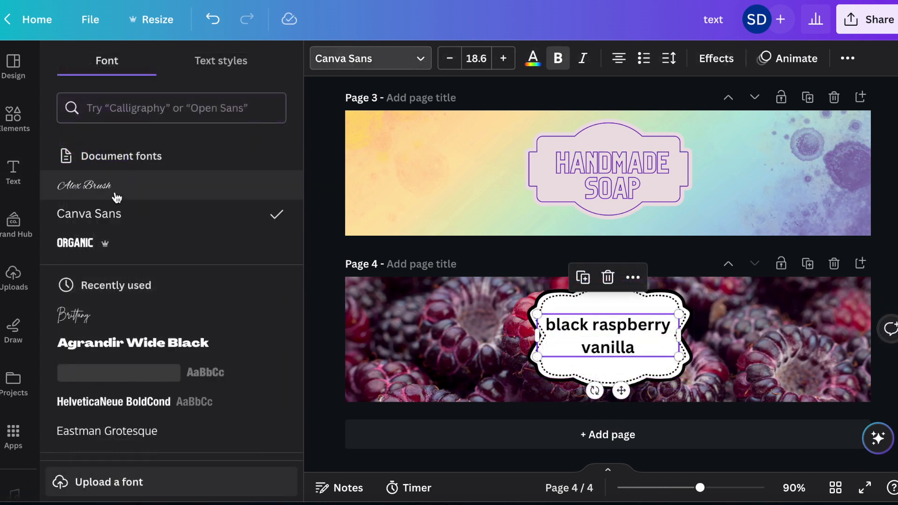
pyautogui.click(74, 315)
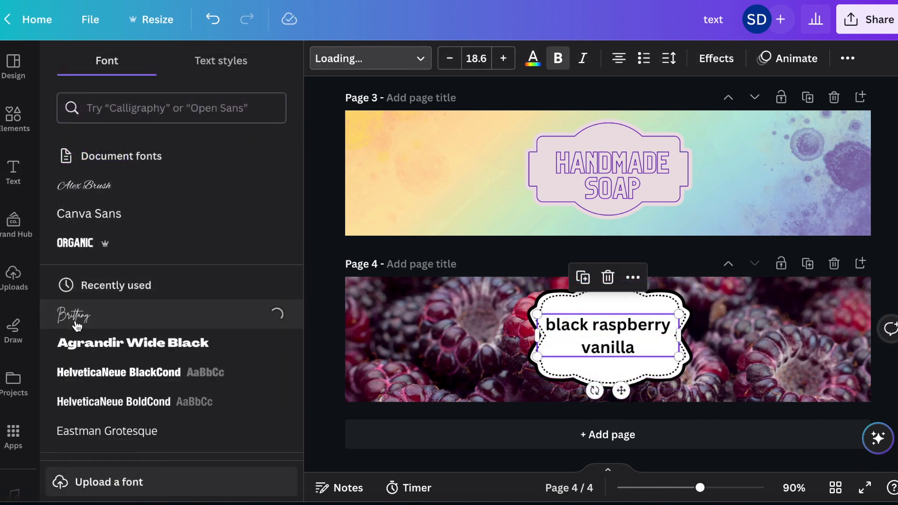
pyautogui.moveTo(678, 315); pyautogui.dragTo(695, 310)
pyautogui.moveTo(536, 356); pyautogui.dragTo(522, 362)
pyautogui.moveTo(694, 309); pyautogui.dragTo(708, 306)
pyautogui.click(715, 312)
pyautogui.moveTo(632, 315); pyautogui.dragTo(627, 321)
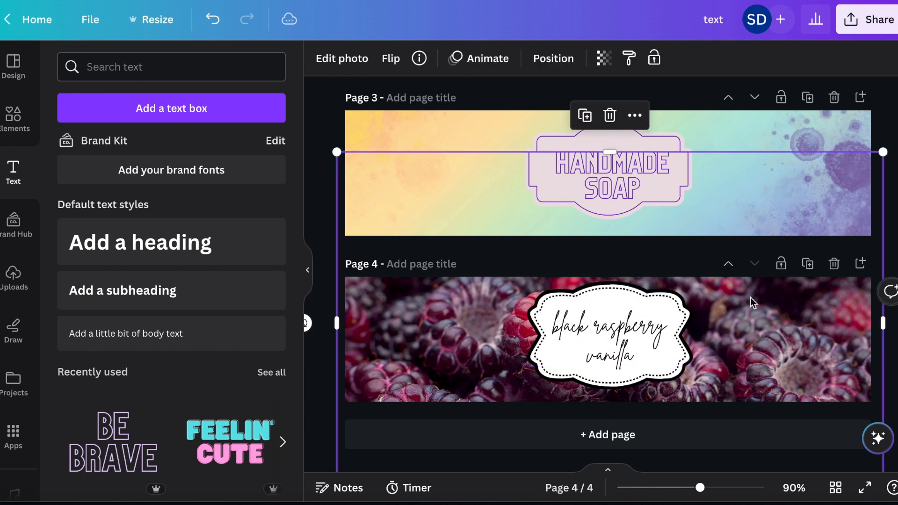
# - Add a blank page 5 and search the elements for "honey comb"
pyautogui.scroll(-1, 750, 297)
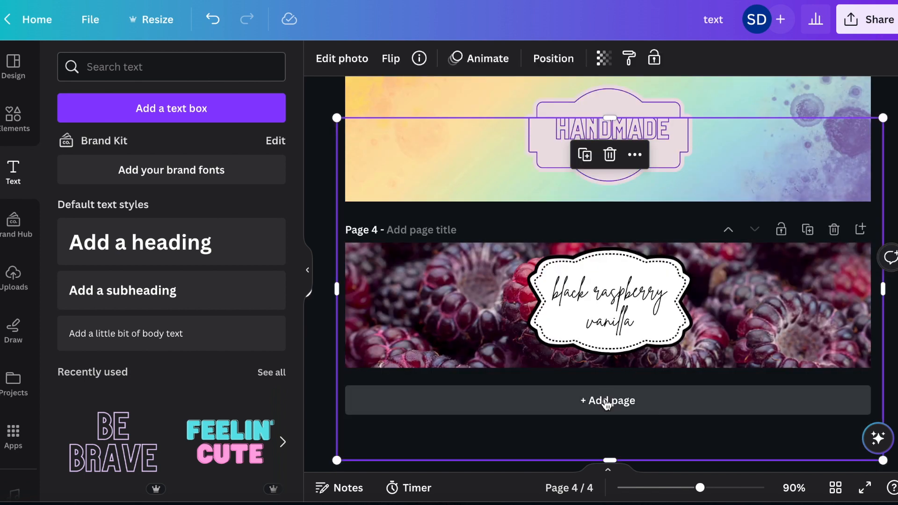
pyautogui.click(607, 401)
pyautogui.click(13, 117)
pyautogui.write('honey comb')
pyautogui.press('Return')
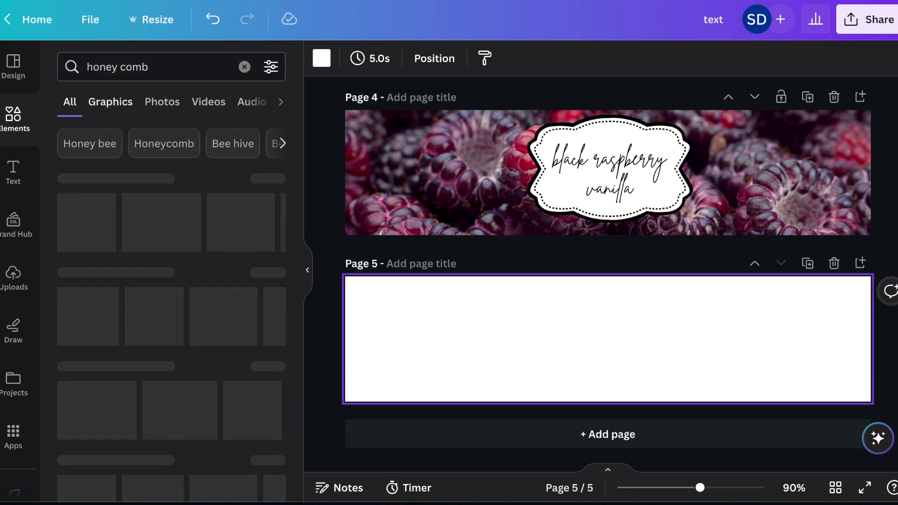
# - Browse the honey comb graphics, and the photos as well, for a background that suits page 5
pyautogui.click(105, 109)
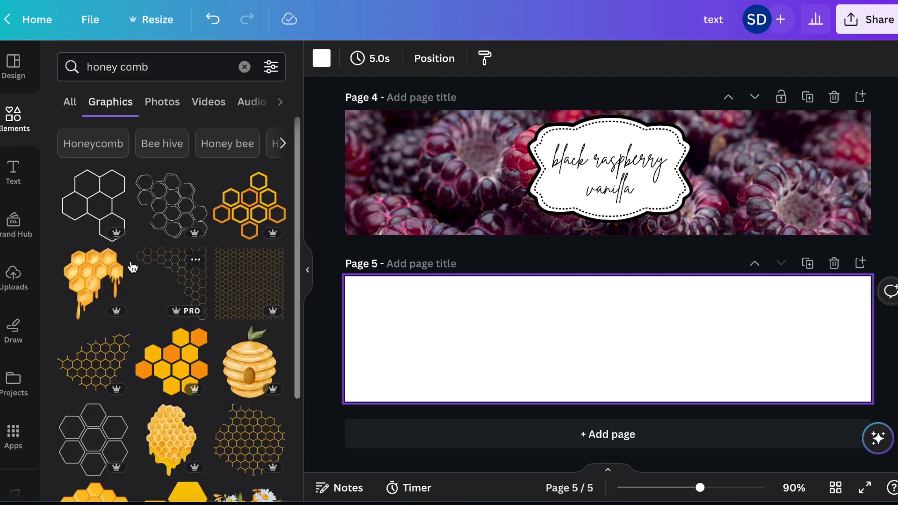
pyautogui.scroll(-4, 179, 340)
pyautogui.scroll(-7, 180, 340)
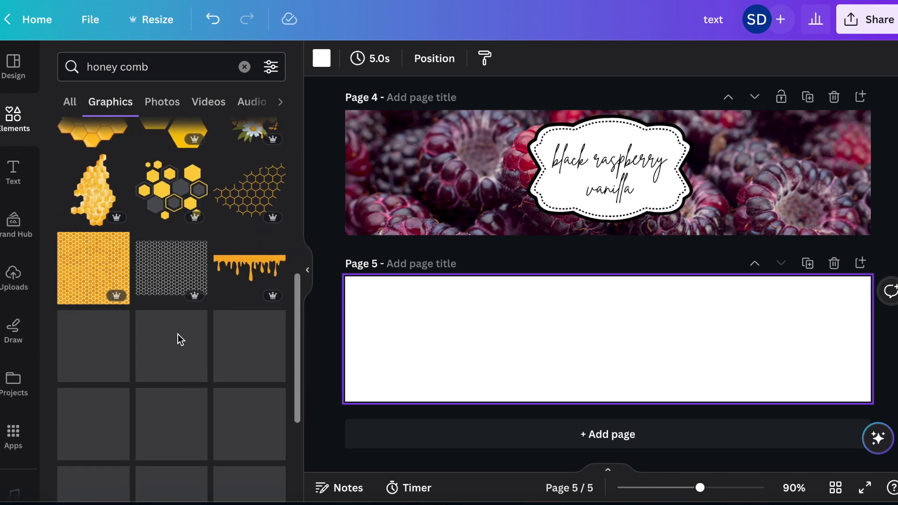
pyautogui.scroll(-3, 179, 340)
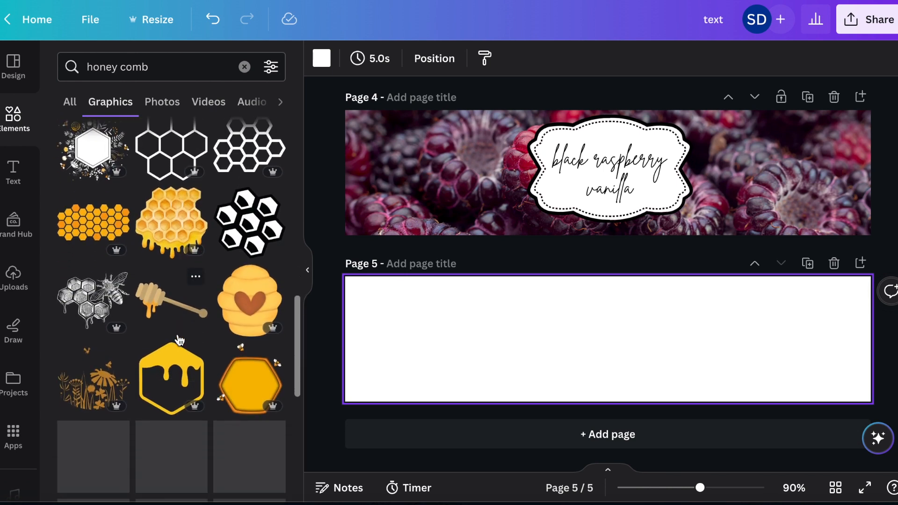
pyautogui.scroll(15, 178, 337)
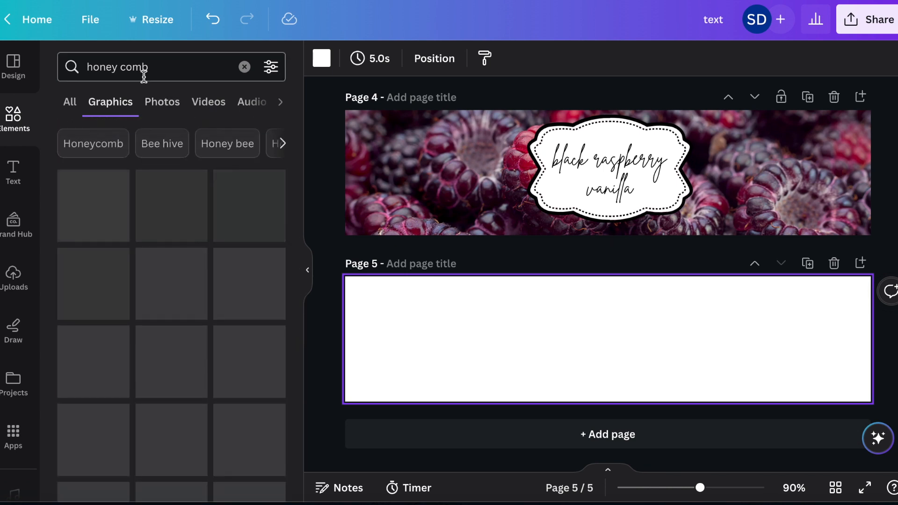
pyautogui.click(171, 108)
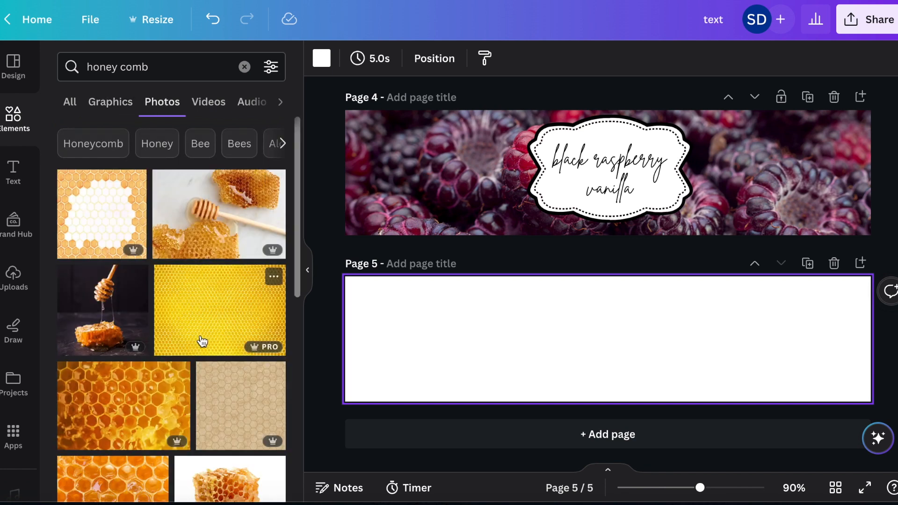
pyautogui.scroll(-8, 208, 324)
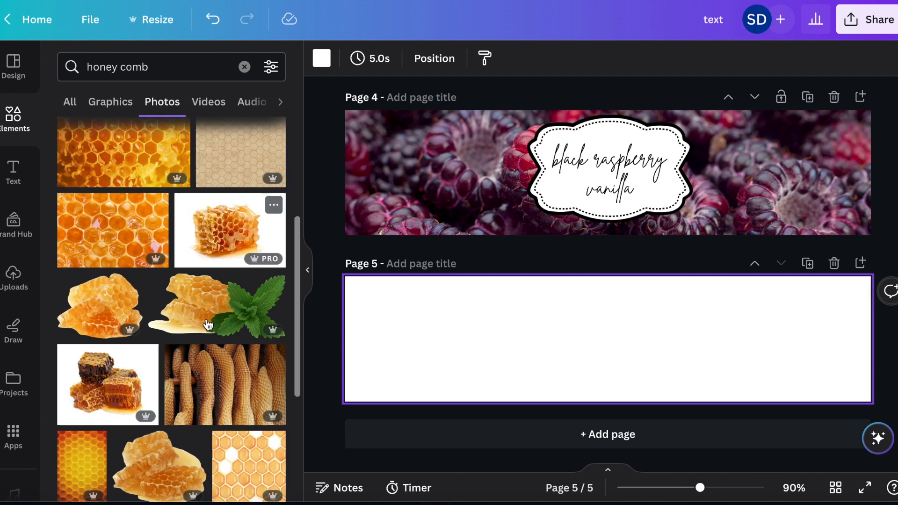
pyautogui.scroll(-8, 208, 324)
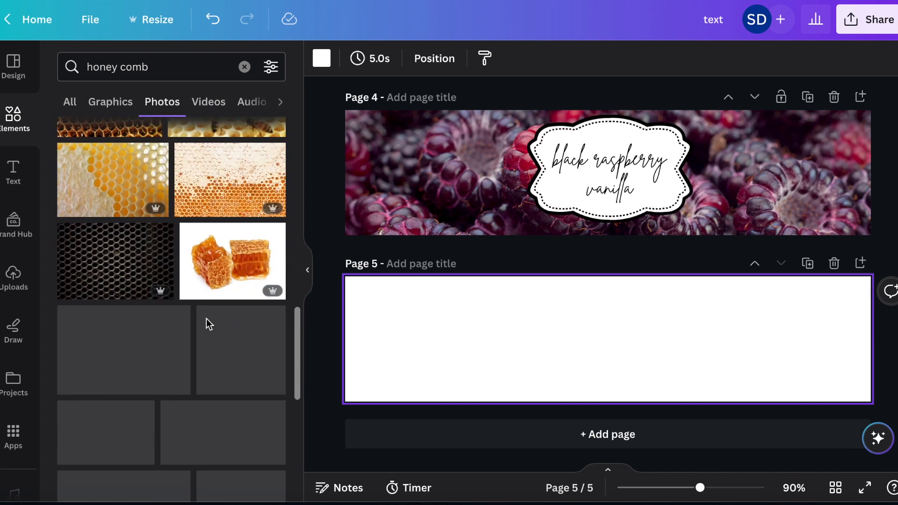
pyautogui.scroll(2, 209, 324)
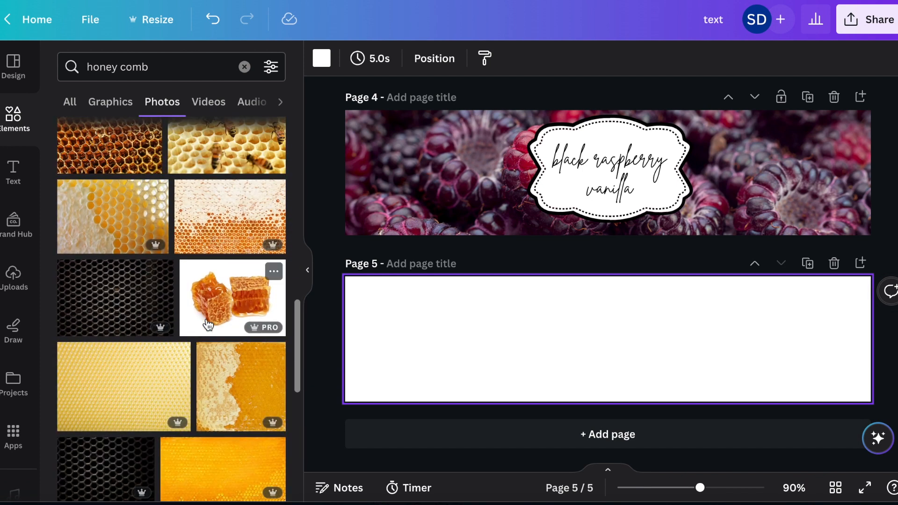
# - Add the close-up photo of pale and golden honeycomb cells to page 5 and enlarge it across the page
pyautogui.click(132, 235)
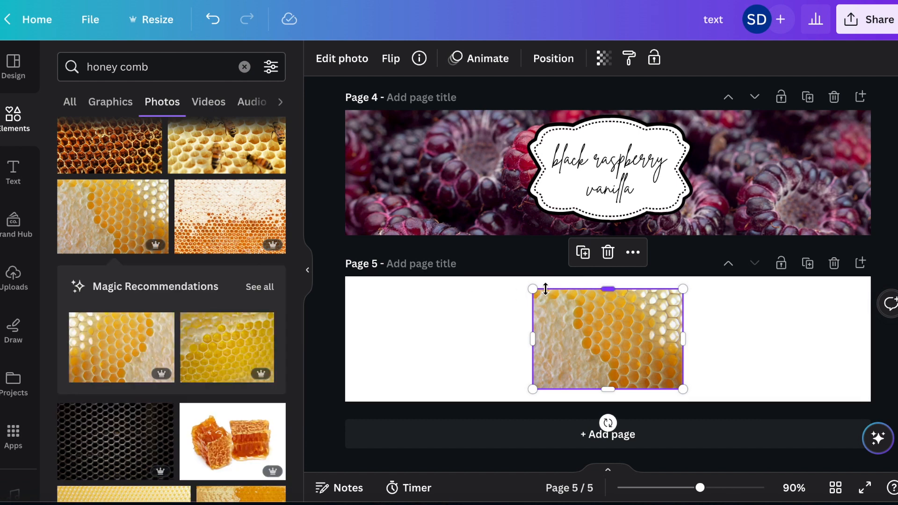
pyautogui.moveTo(534, 290); pyautogui.dragTo(303, 307)
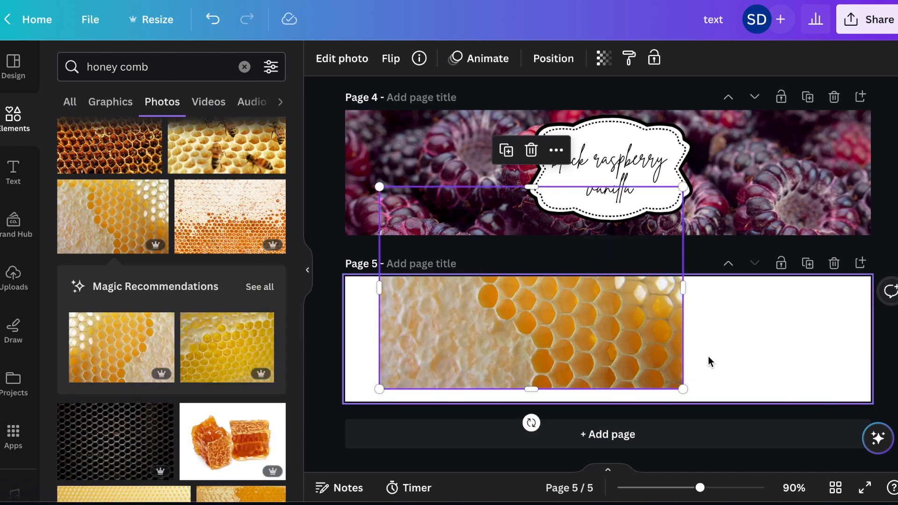
pyautogui.moveTo(678, 388); pyautogui.dragTo(867, 503)
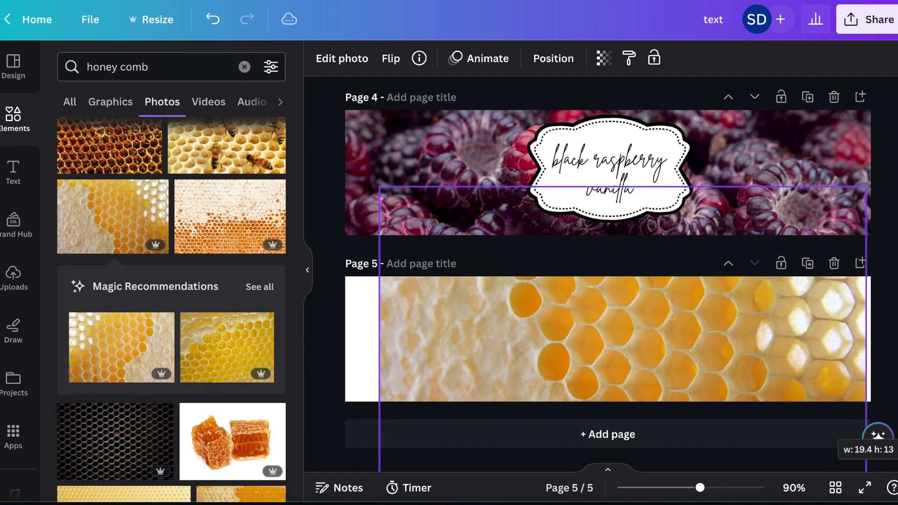
# - Replace the honeycomb close-up on page 5 with the photo of a honey dipper and honeycomb, enlarged to cover the page
pyautogui.click(238, 225)
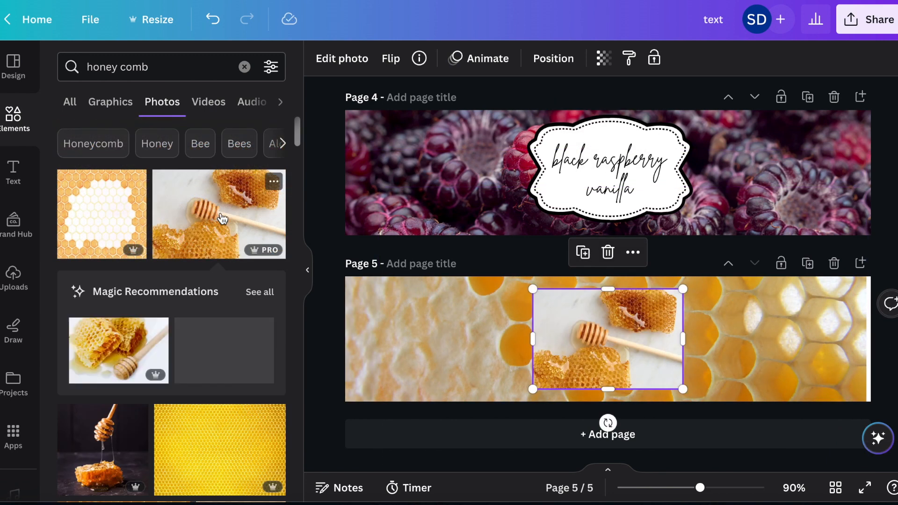
pyautogui.click(399, 340)
pyautogui.press('Delete')
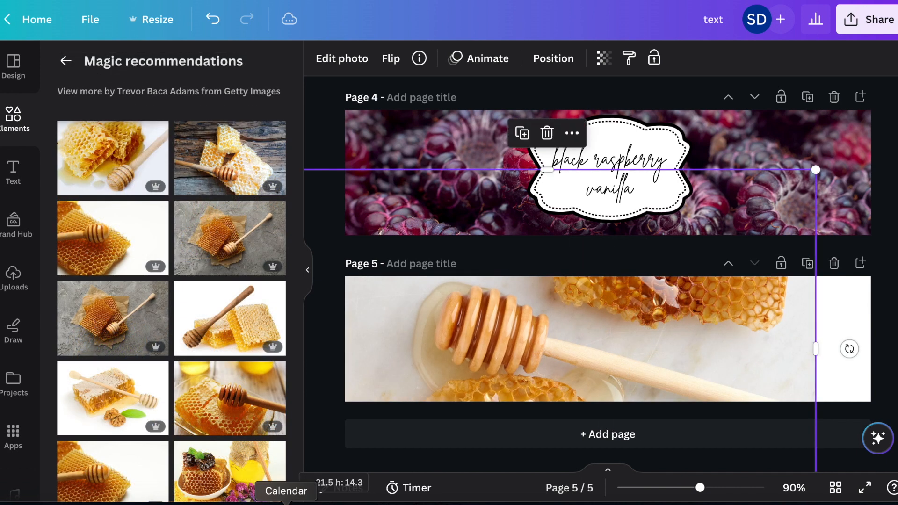
pyautogui.click(557, 386)
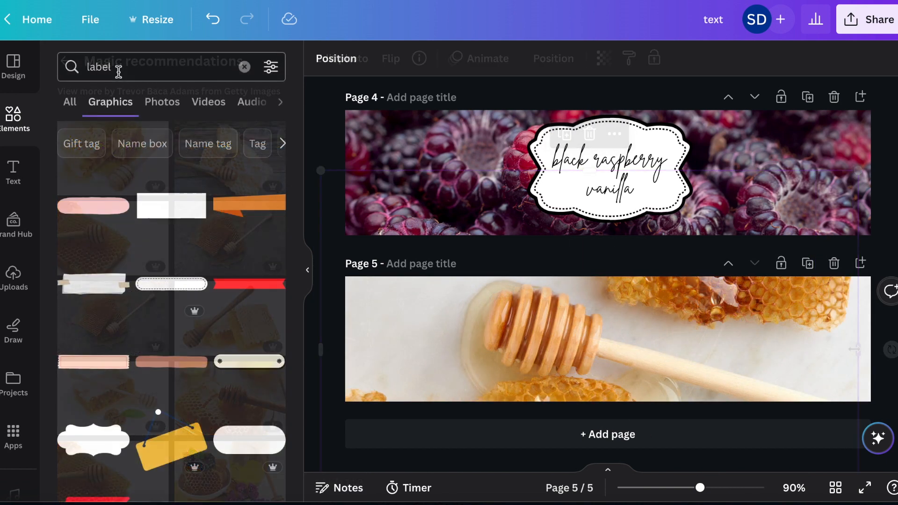
# - Search the elements for "square" and add the plain square shape to page 5
pyautogui.click(117, 72)
pyautogui.press('BackSpace')
pyautogui.press('BackSpace')
pyautogui.press('BackSpace')
pyautogui.press('BackSpace')
pyautogui.press('BackSpace')
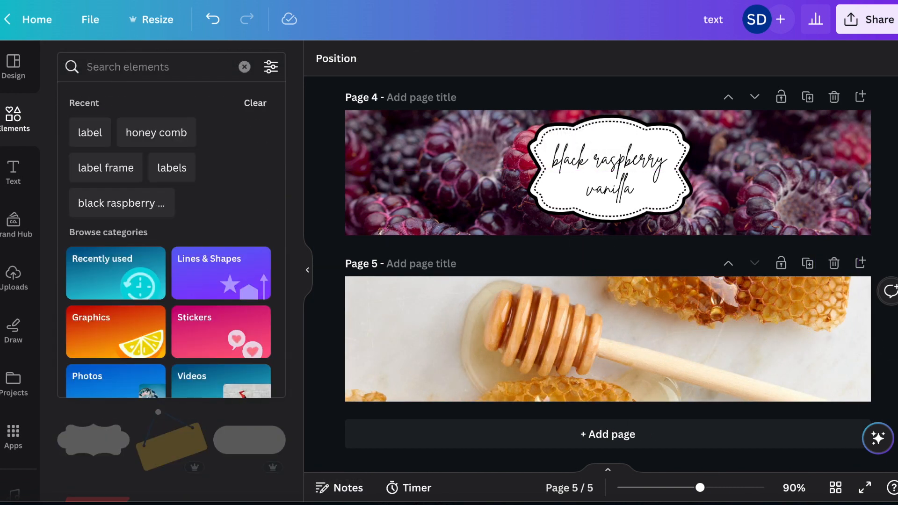
pyautogui.write('square')
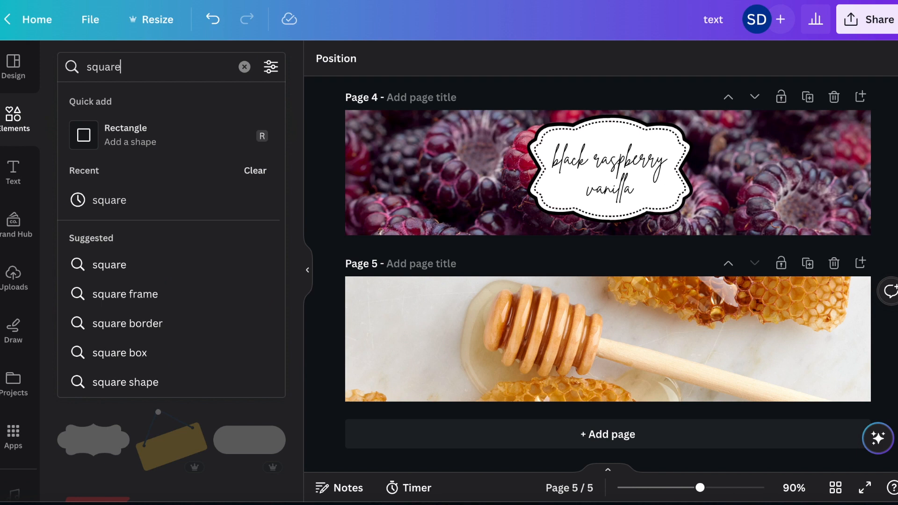
pyautogui.press('Return')
pyautogui.click(78, 213)
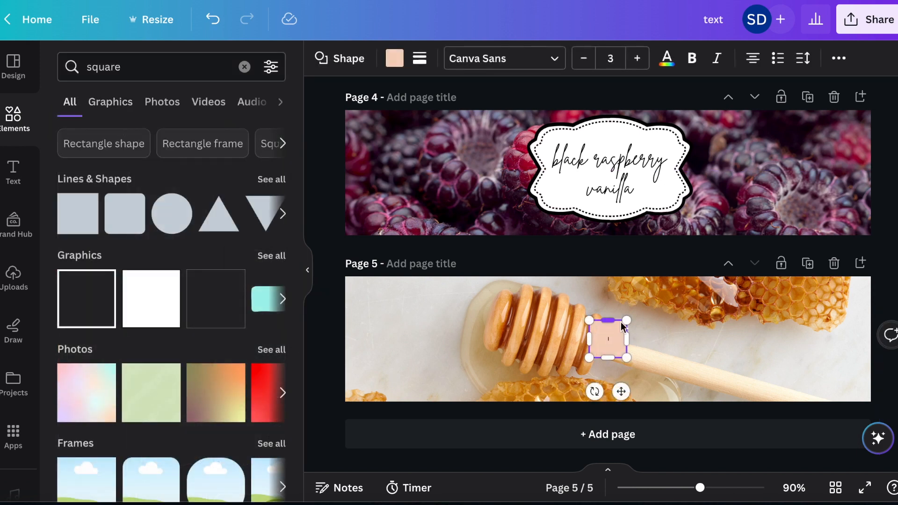
# - Stretch the square into a wide rectangle centred on page 5, about a third of the page's width
pyautogui.moveTo(627, 320); pyautogui.dragTo(703, 320)
pyautogui.moveTo(589, 321); pyautogui.dragTo(531, 312)
pyautogui.moveTo(620, 356); pyautogui.dragTo(637, 347)
pyautogui.click(762, 318)
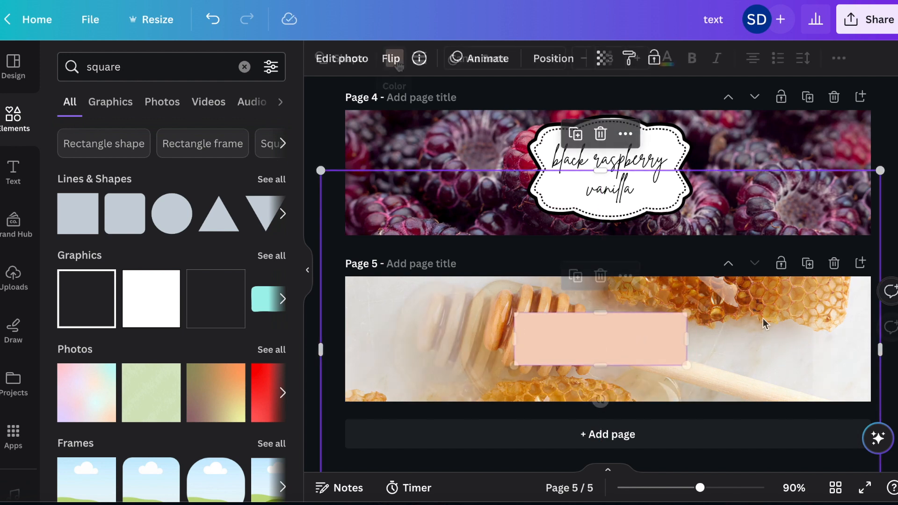
# - Set the fill colour of the rectangle on page 5 to white
pyautogui.click(395, 63)
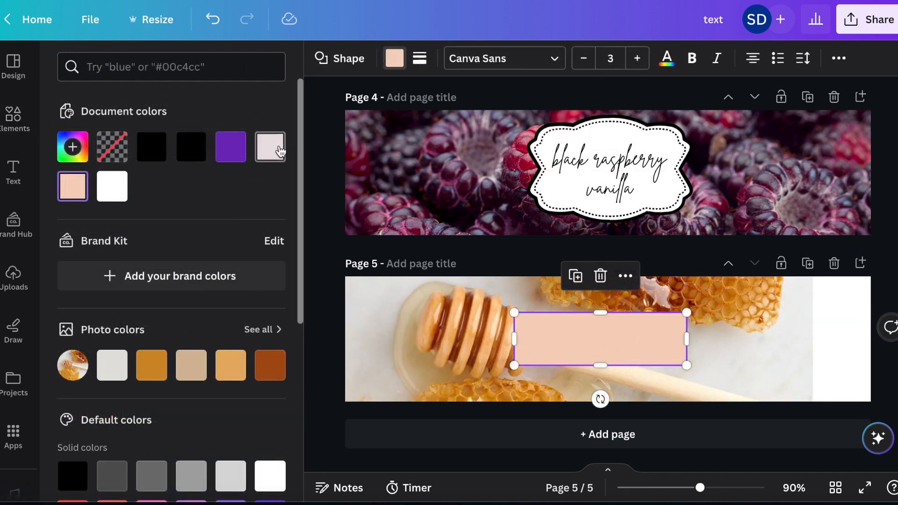
pyautogui.click(275, 149)
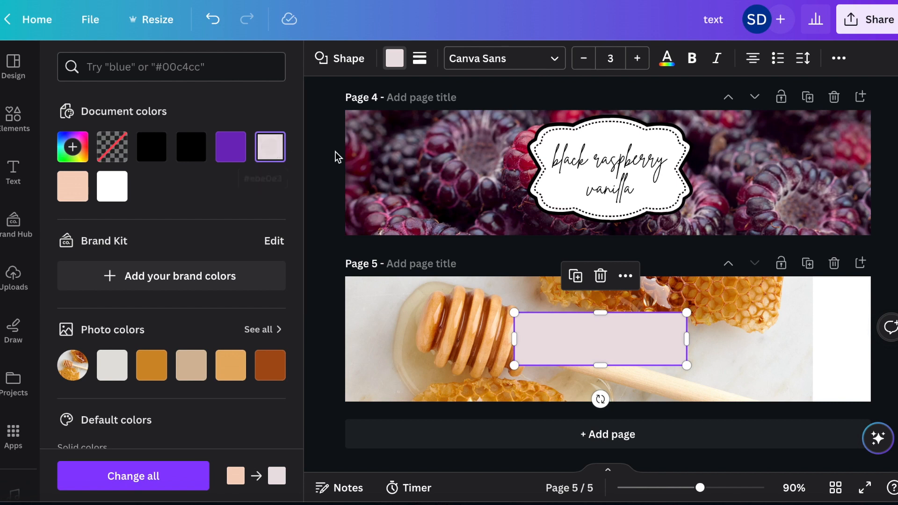
pyautogui.click(112, 186)
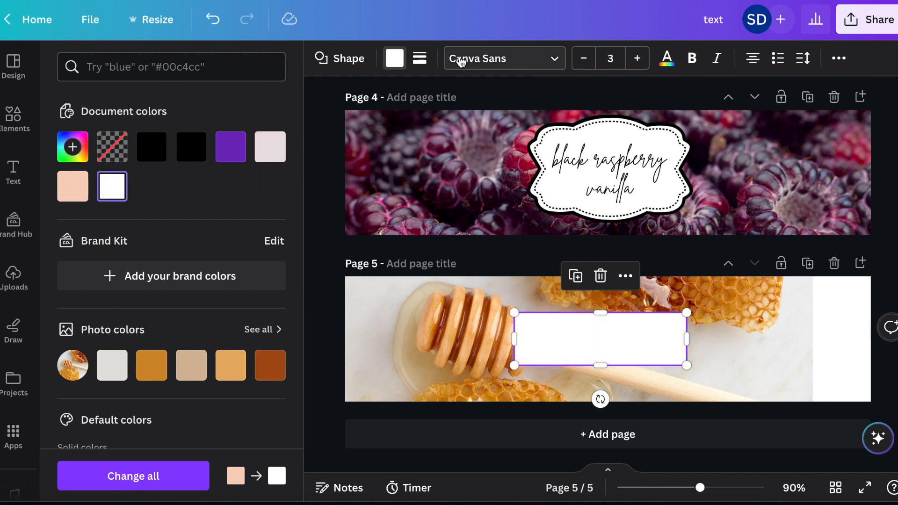
# - Make the white rectangle semi-transparent and shift the honey dipper photo to cover the full width of page 5
pyautogui.click(837, 60)
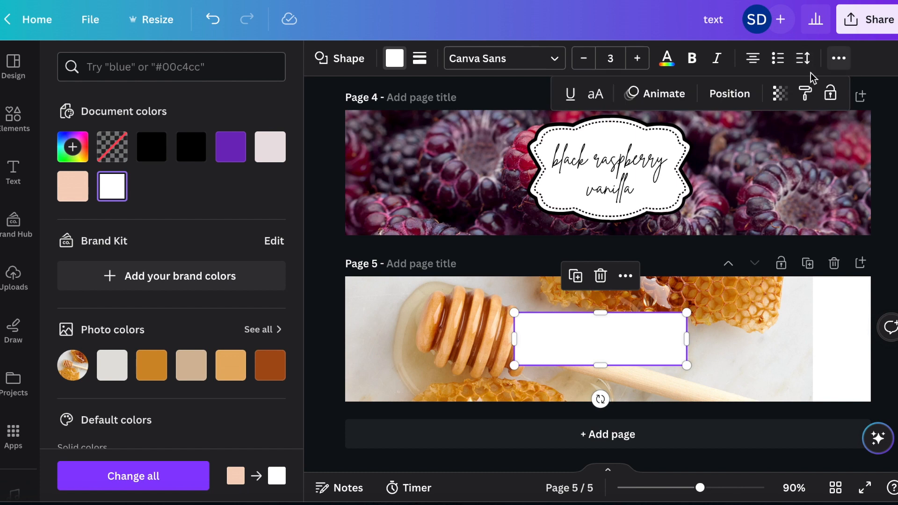
pyautogui.click(779, 93)
pyautogui.moveTo(776, 153); pyautogui.dragTo(725, 153)
pyautogui.click(846, 355)
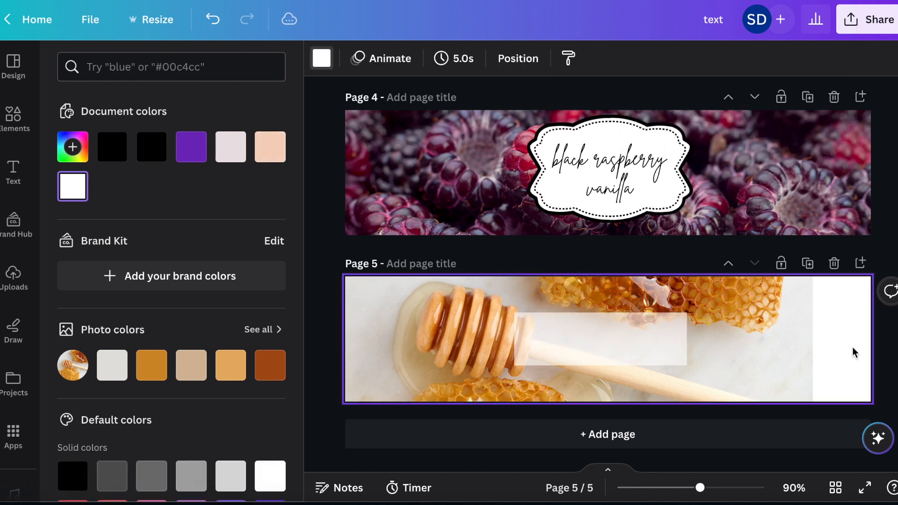
pyautogui.moveTo(808, 337); pyautogui.dragTo(863, 335)
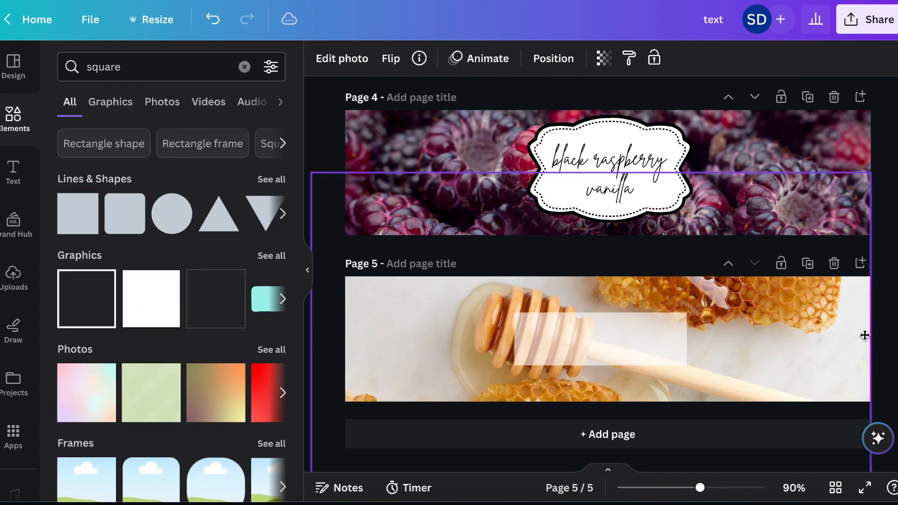
# - Duplicate the "black raspberry vanilla" text onto the rectangle on page 5 and change the copy's wording to "Honey Soap"
pyautogui.click(636, 164)
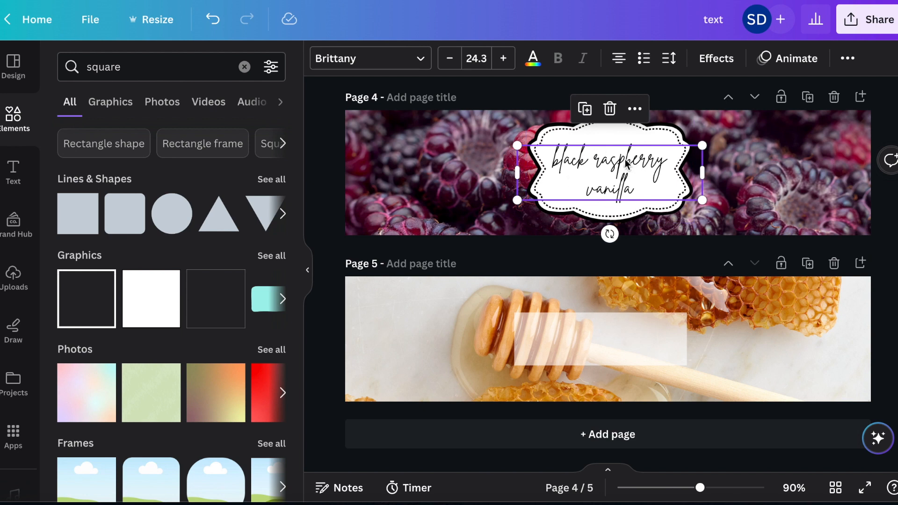
pyautogui.hotkey('ctrl', 'd')
pyautogui.moveTo(608, 229); pyautogui.dragTo(603, 325)
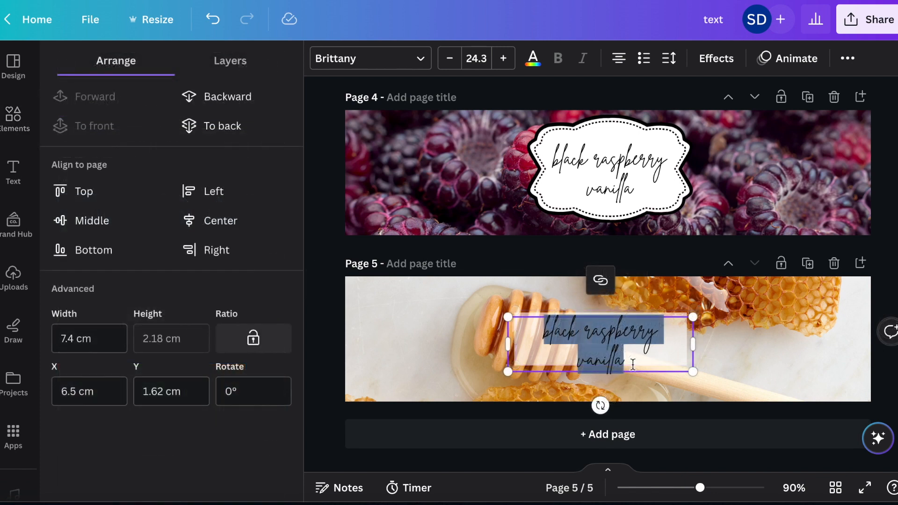
pyautogui.write('Hone')
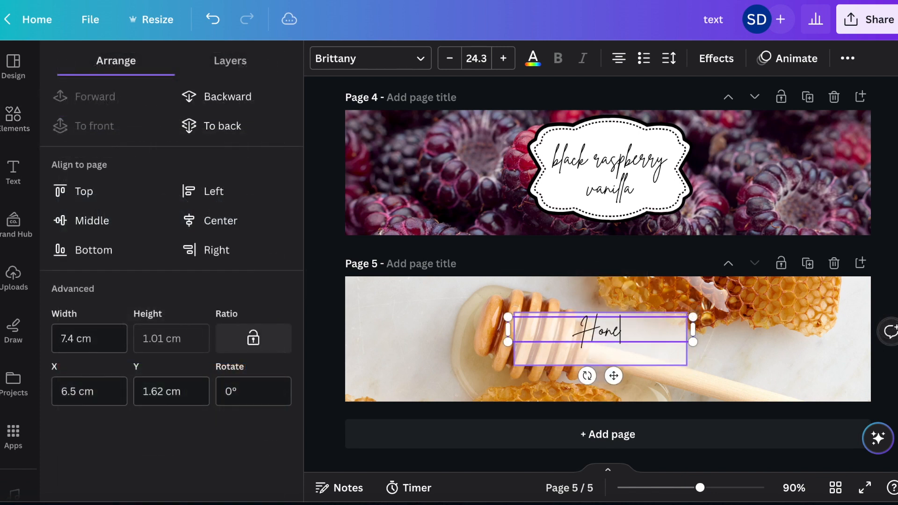
pyautogui.write('y Soap')
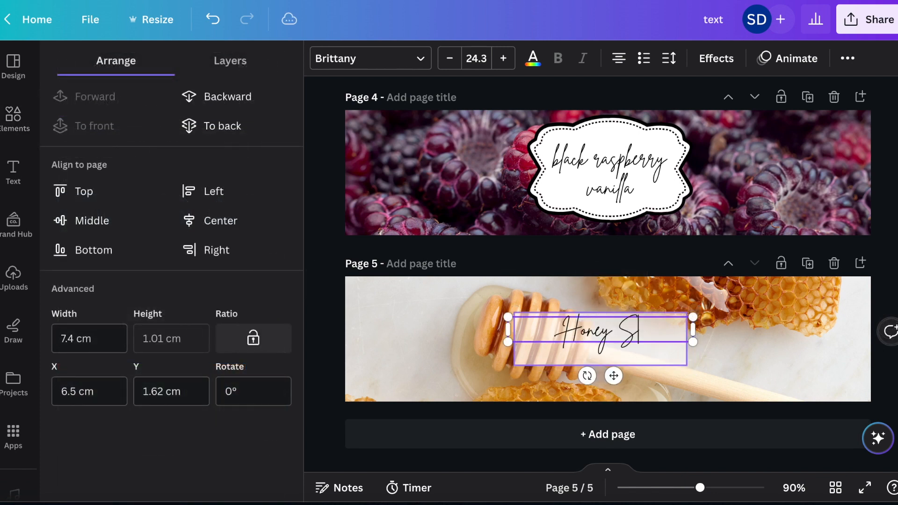
pyautogui.click(721, 353)
# - Enlarge the "Honey Soap" text to about size 35 and centre it over the translucent rectangle
pyautogui.click(648, 335)
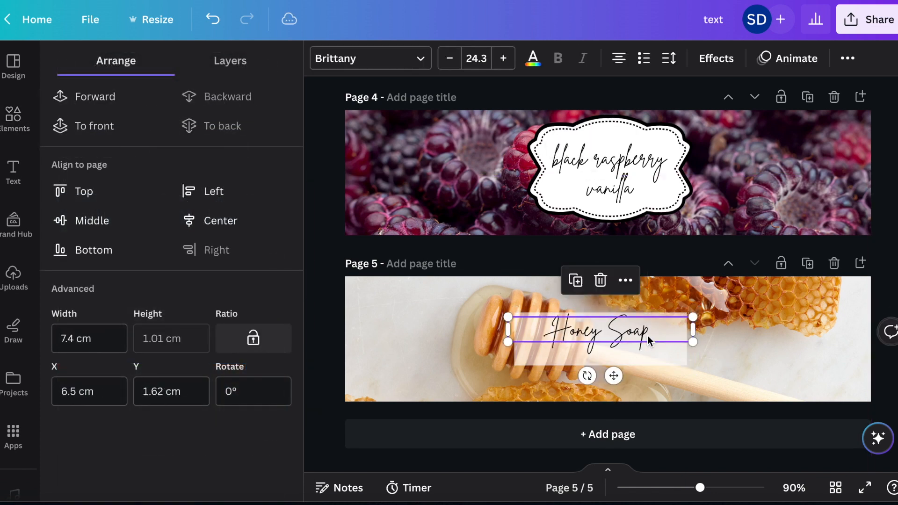
pyautogui.moveTo(647, 336); pyautogui.dragTo(648, 342)
pyautogui.moveTo(692, 326); pyautogui.dragTo(734, 301)
pyautogui.moveTo(507, 321); pyautogui.dragTo(471, 315)
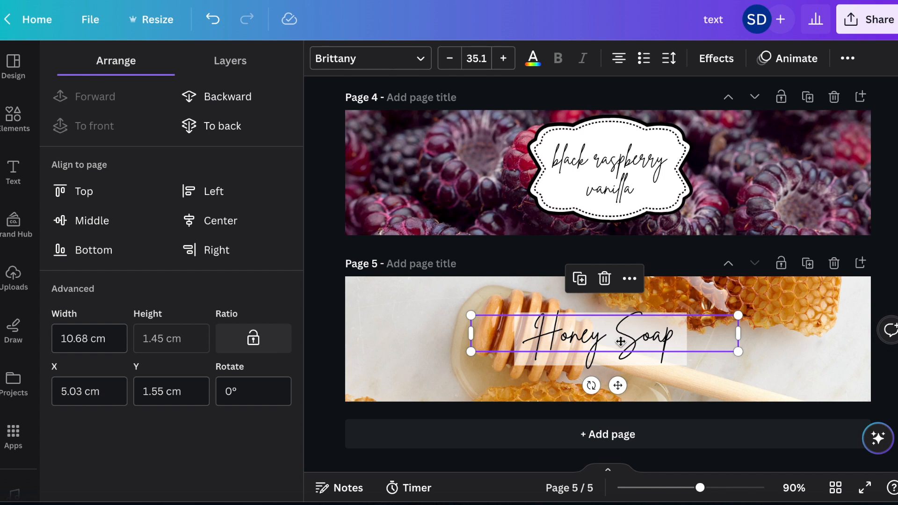
pyautogui.moveTo(621, 343); pyautogui.dragTo(619, 343)
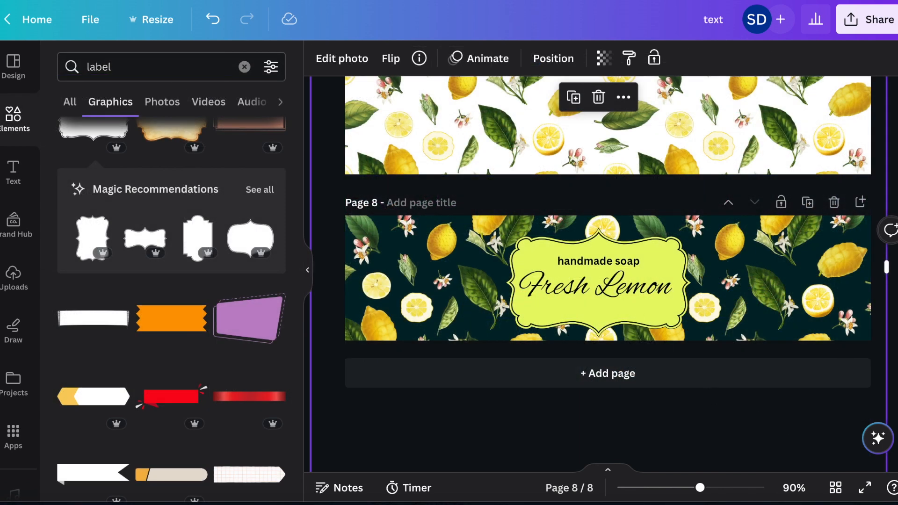
# - Group the "handmade soap" text, the "Fresh Lemon" text and the yellow-green frame on page 8
pyautogui.click(895, 321)
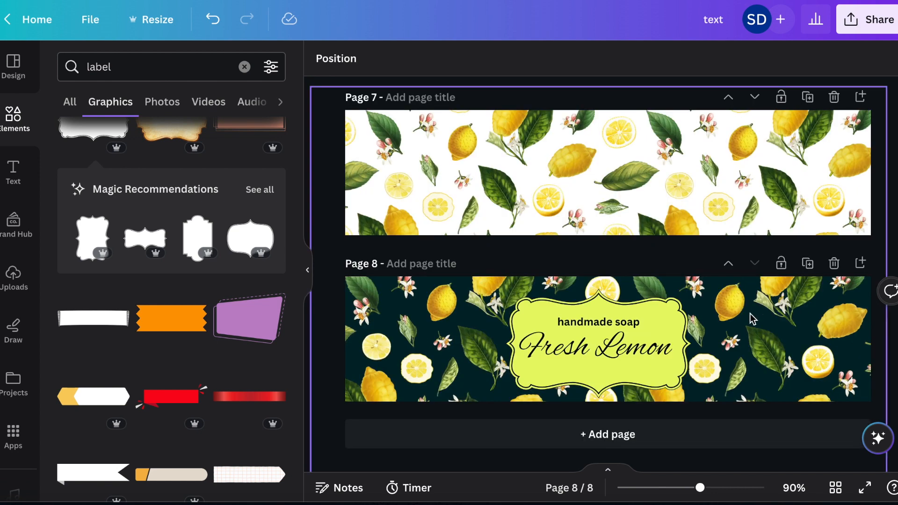
pyautogui.scroll(1, 750, 313)
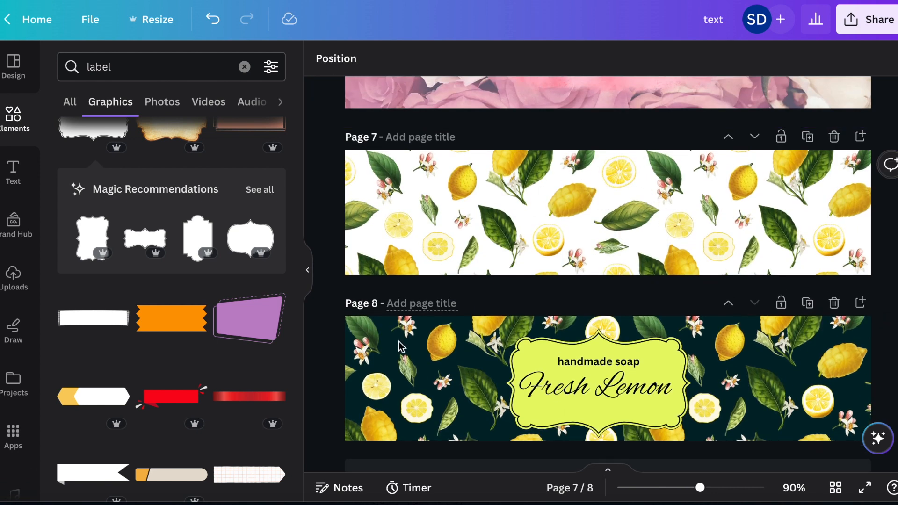
pyautogui.click(624, 395)
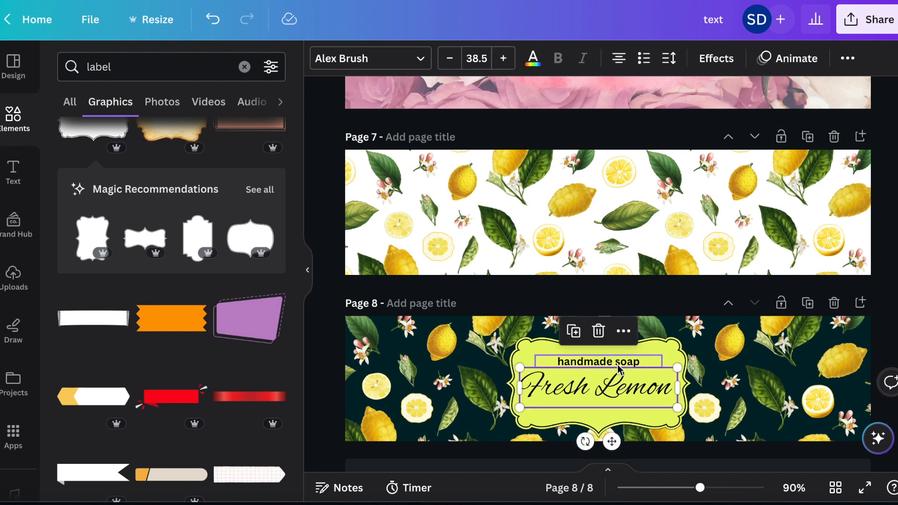
pyautogui.click(618, 367)
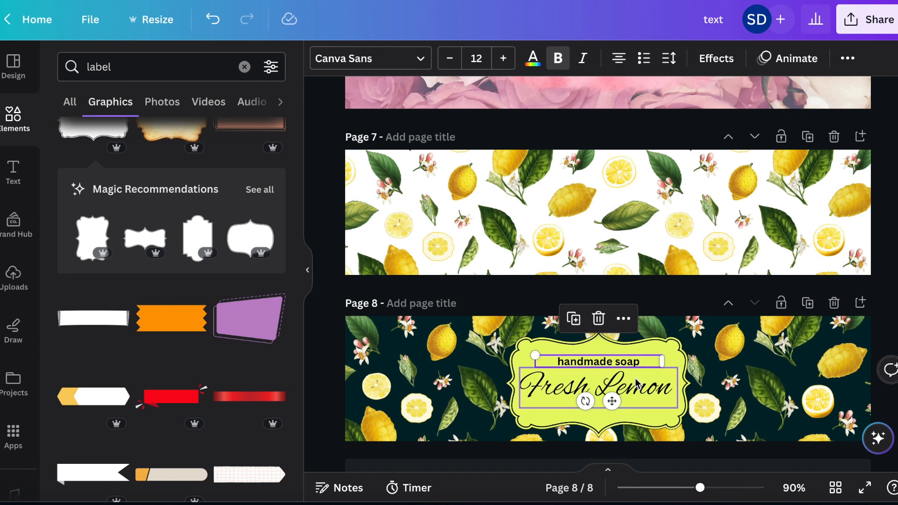
pyautogui.keyDown('shift'); pyautogui.click(633, 387); pyautogui.keyUp('shift')
pyautogui.keyDown('shift'); pyautogui.click(657, 345); pyautogui.keyUp('shift')
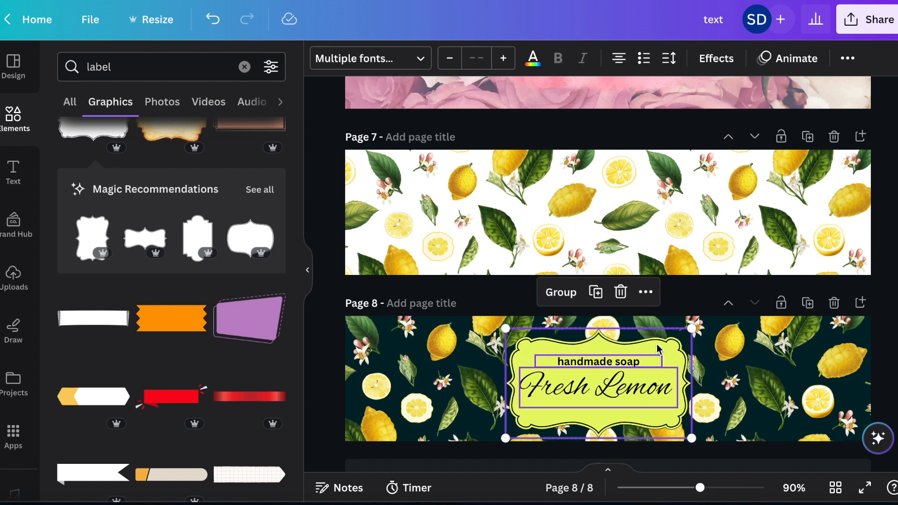
pyautogui.click(566, 294)
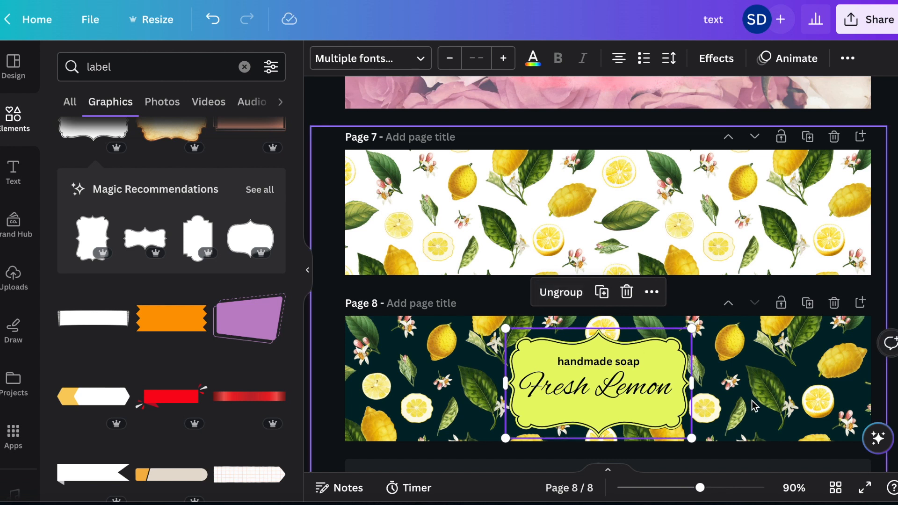
# - Duplicate the grouped Fresh Lemon label, centre the copy on the white lemon background of page 7, and ungroup it
pyautogui.hotkey('ctrl', 'd')
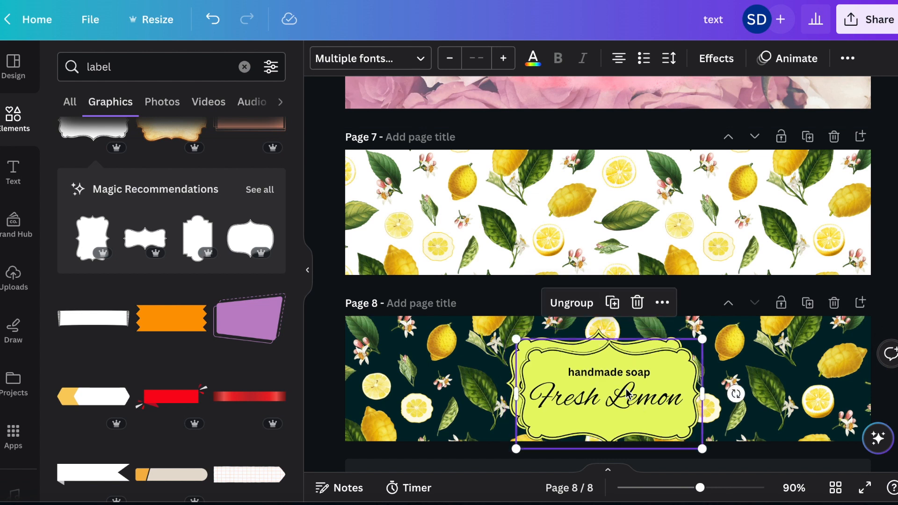
pyautogui.moveTo(612, 386); pyautogui.dragTo(602, 204)
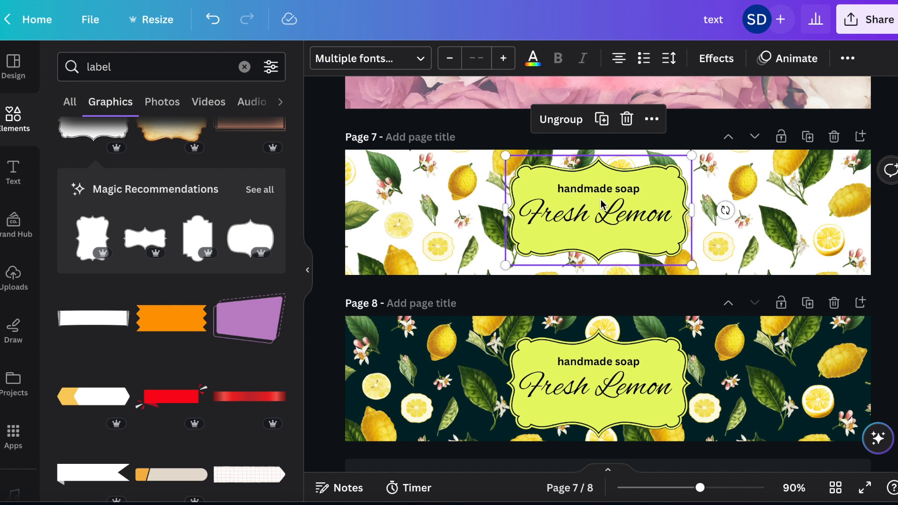
pyautogui.click(569, 125)
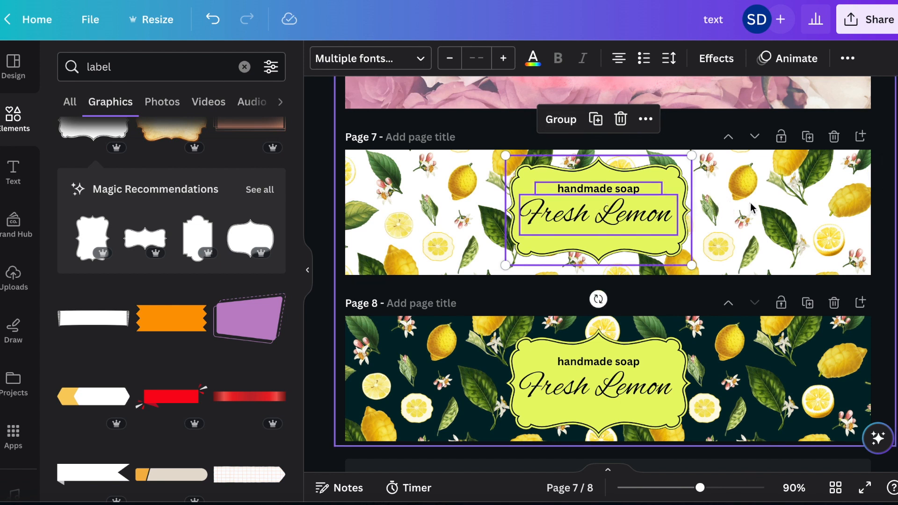
# - Recolour the label frame on page 7 to a custom soft light green
pyautogui.click(671, 177)
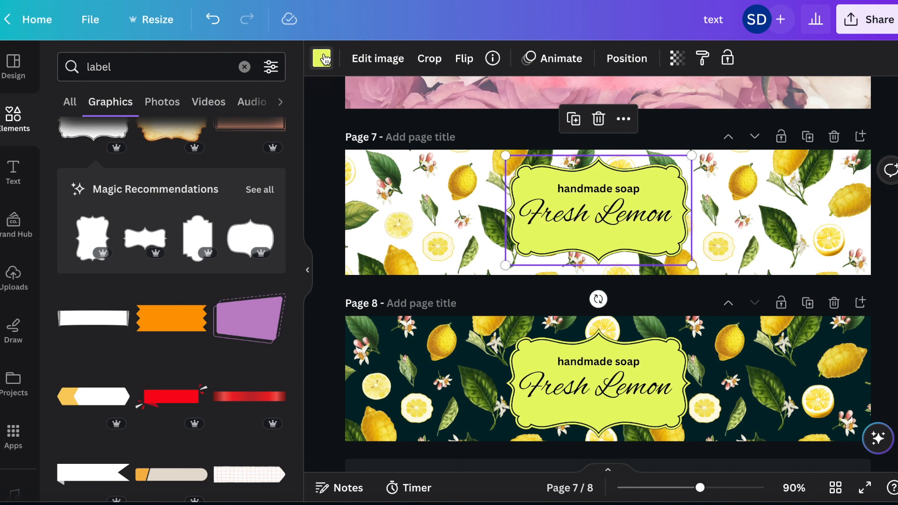
pyautogui.click(329, 56)
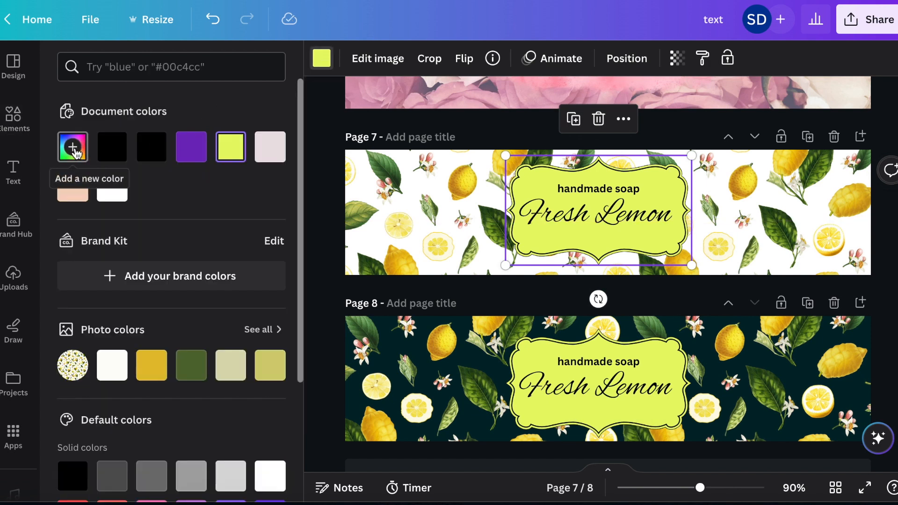
pyautogui.click(274, 365)
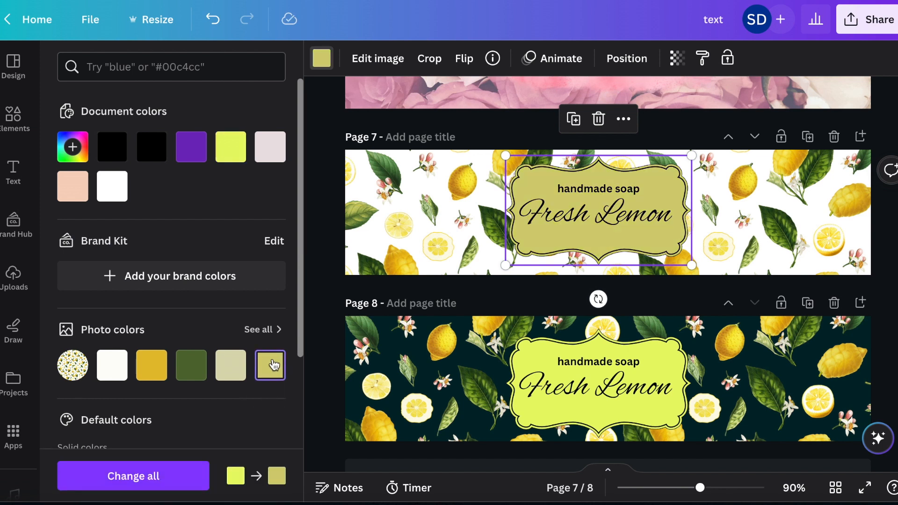
pyautogui.click(73, 147)
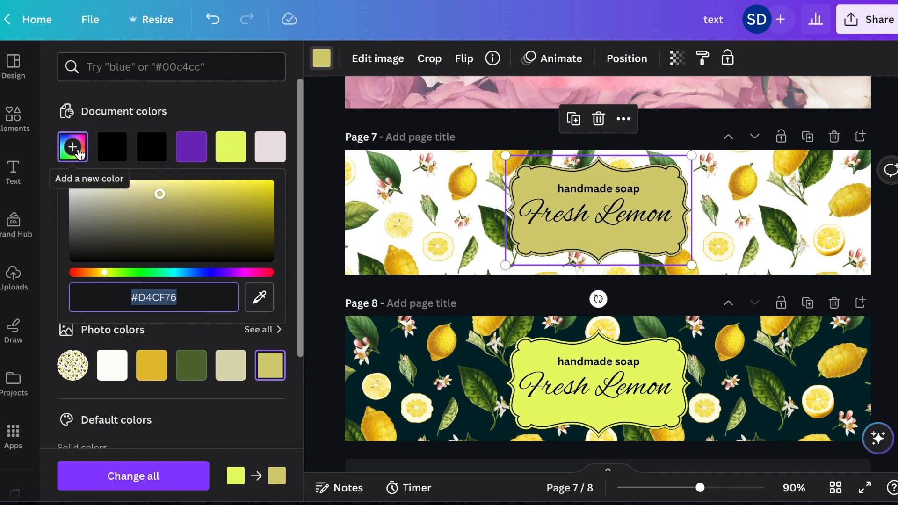
pyautogui.moveTo(160, 196); pyautogui.dragTo(124, 198)
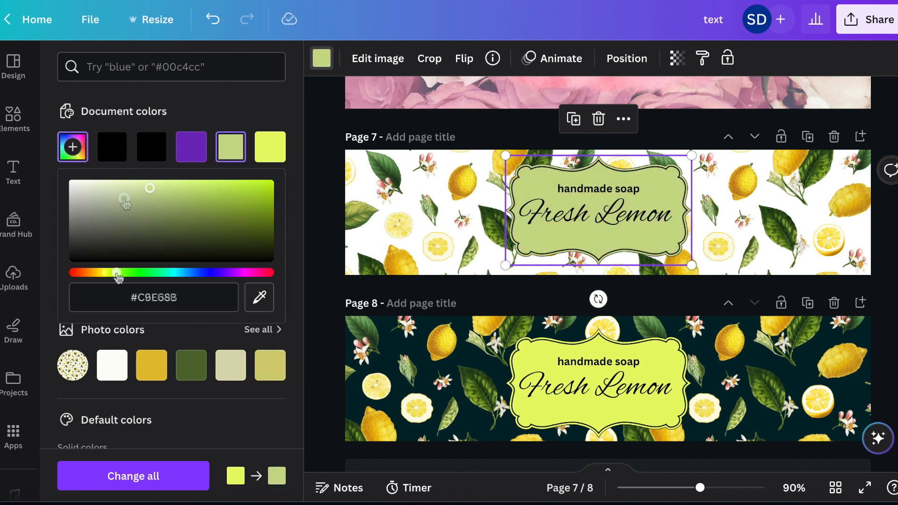
pyautogui.click(335, 196)
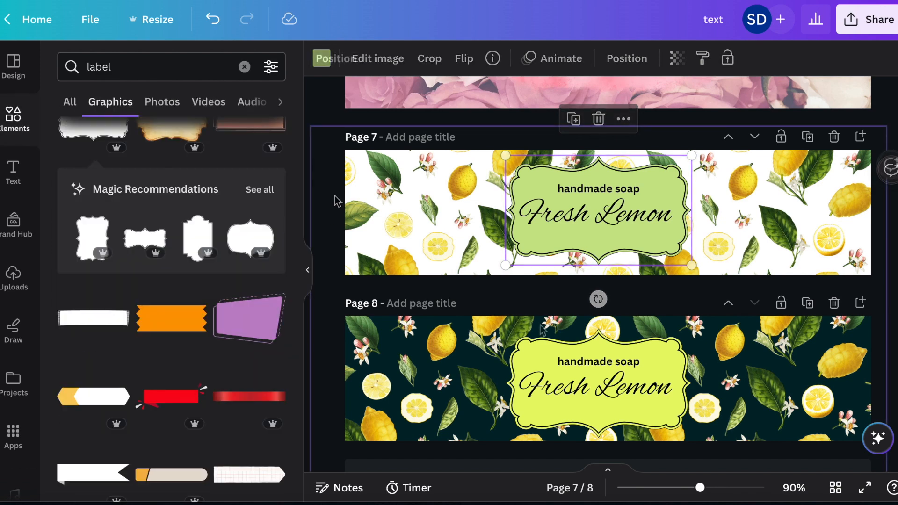
# - Review the finished label pages, open the design's PNG download options and enable a transparent background
pyautogui.scroll(10, 540, 325)
pyautogui.scroll(2, 540, 324)
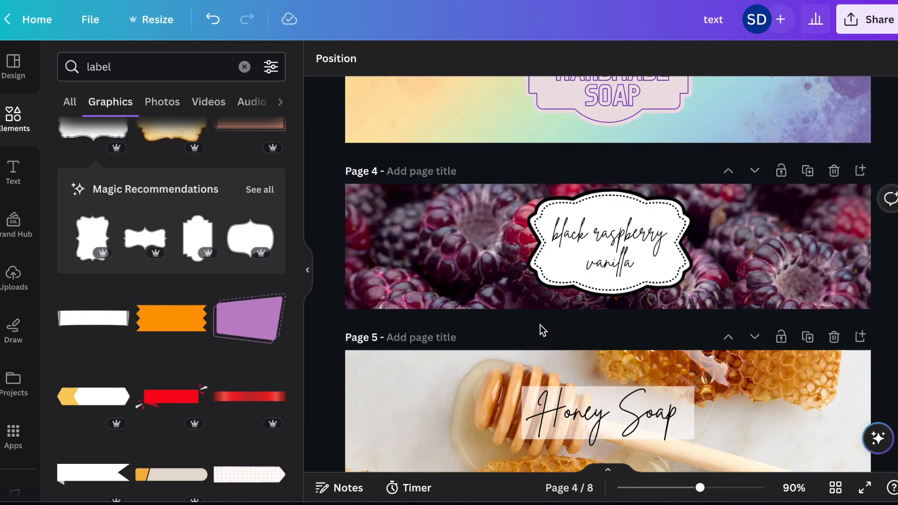
pyautogui.scroll(-8, 540, 325)
pyautogui.scroll(-5, 541, 324)
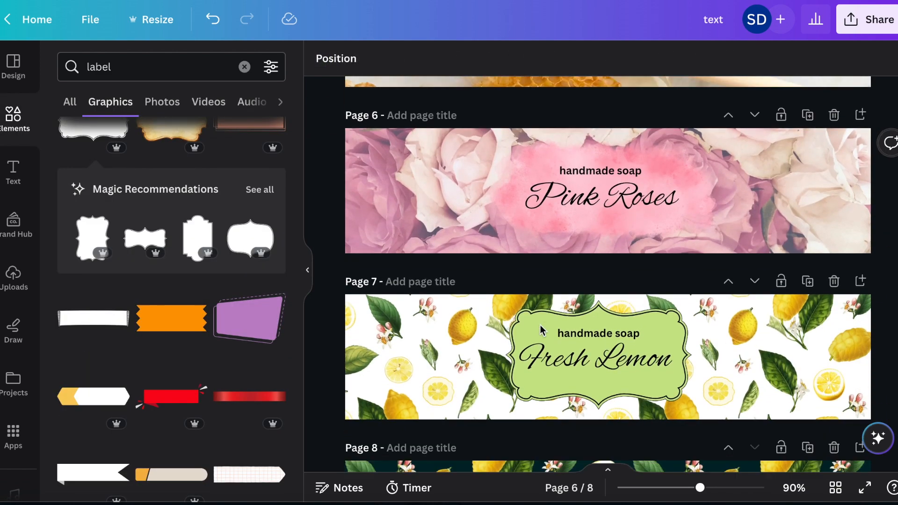
pyautogui.scroll(10, 654, 276)
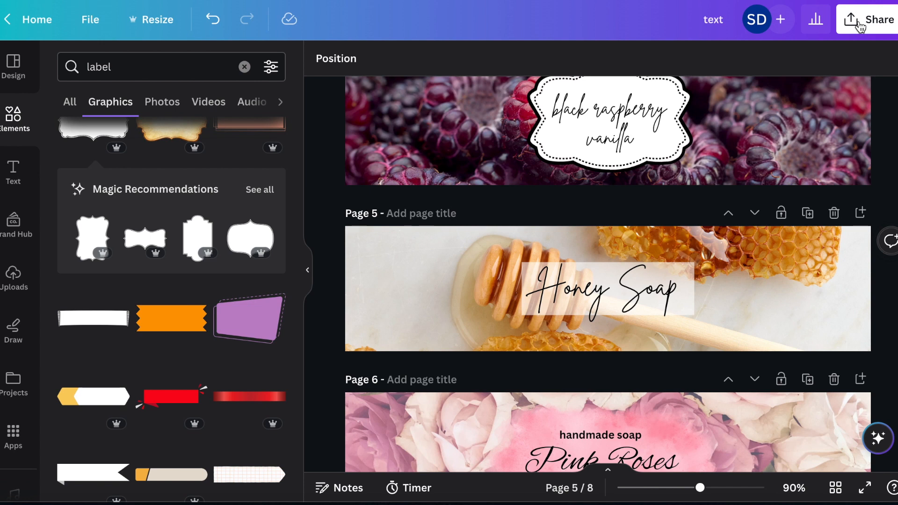
pyautogui.click(860, 25)
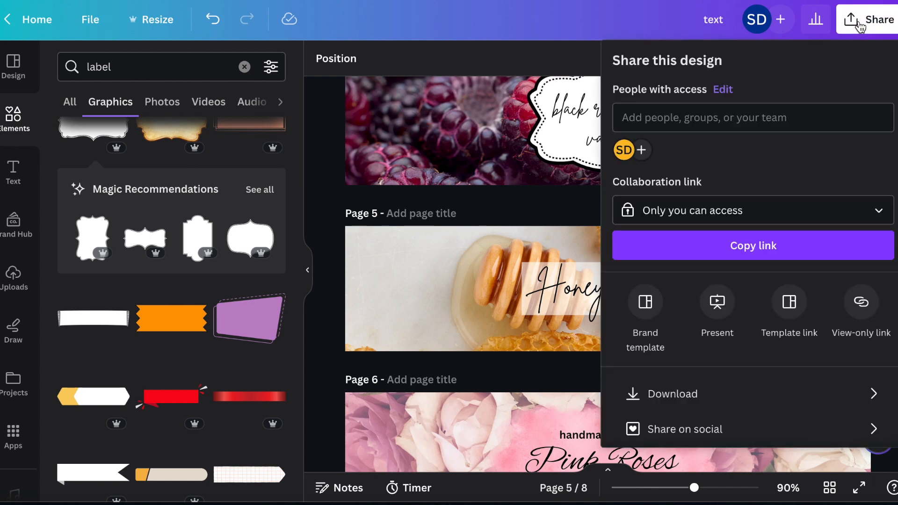
pyautogui.click(652, 396)
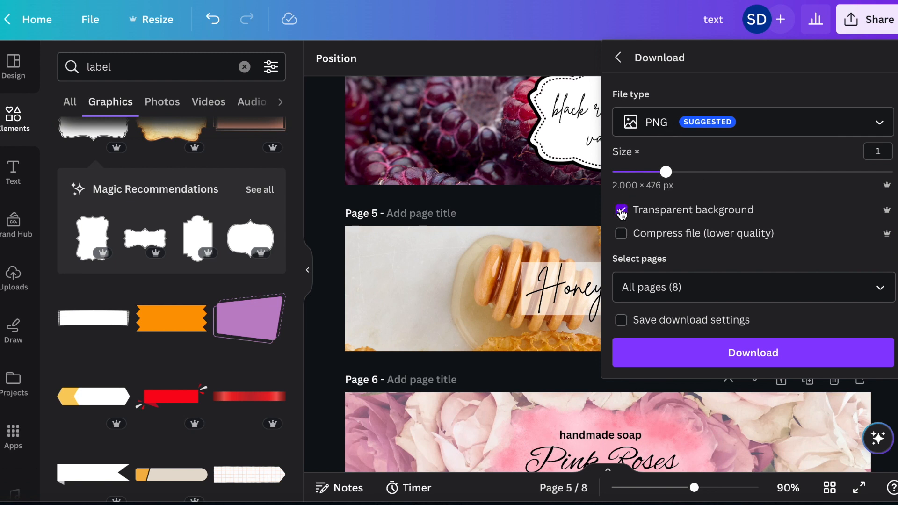
# - Limit the download to pages 4–8 instead of all pages and download them as PNG files
pyautogui.click(880, 290)
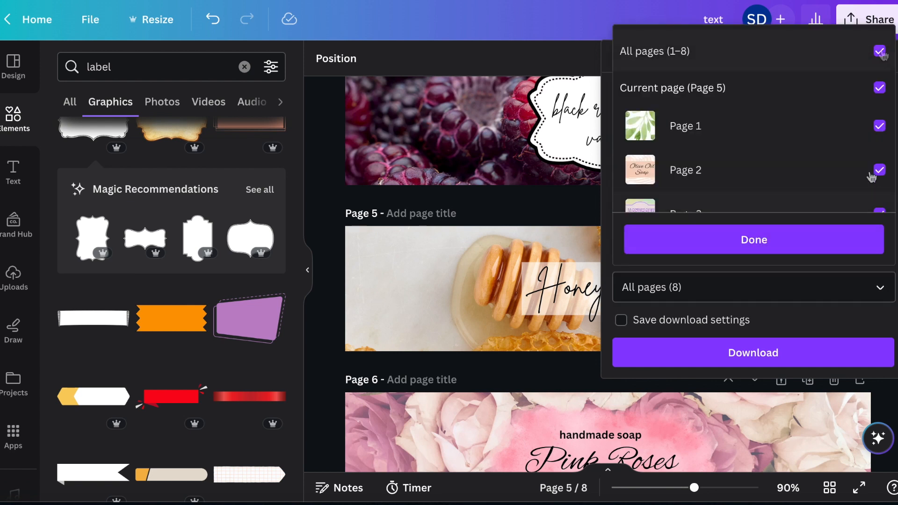
pyautogui.click(880, 52)
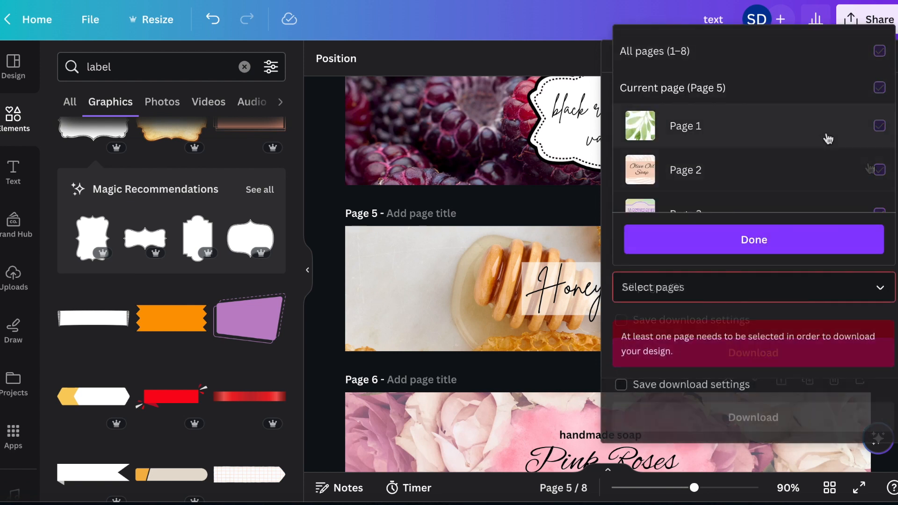
pyautogui.scroll(-3, 828, 139)
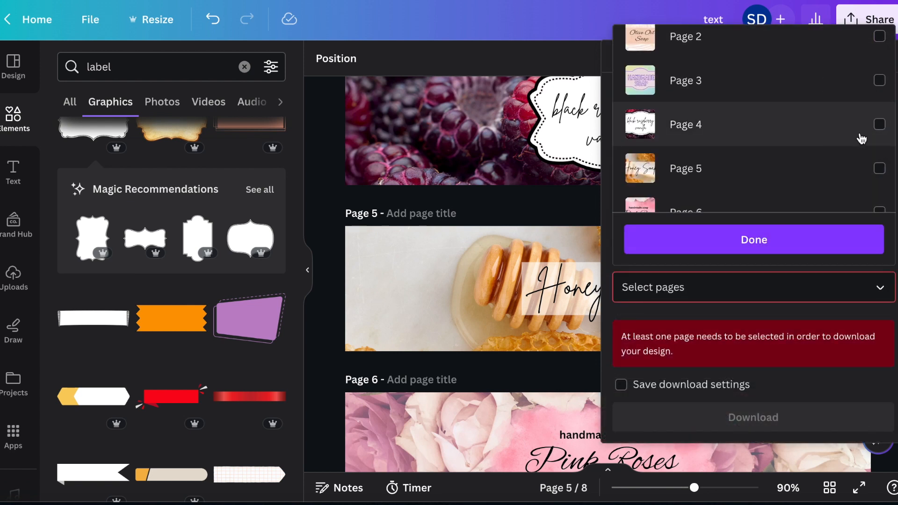
pyautogui.click(879, 126)
pyautogui.scroll(-2, 878, 124)
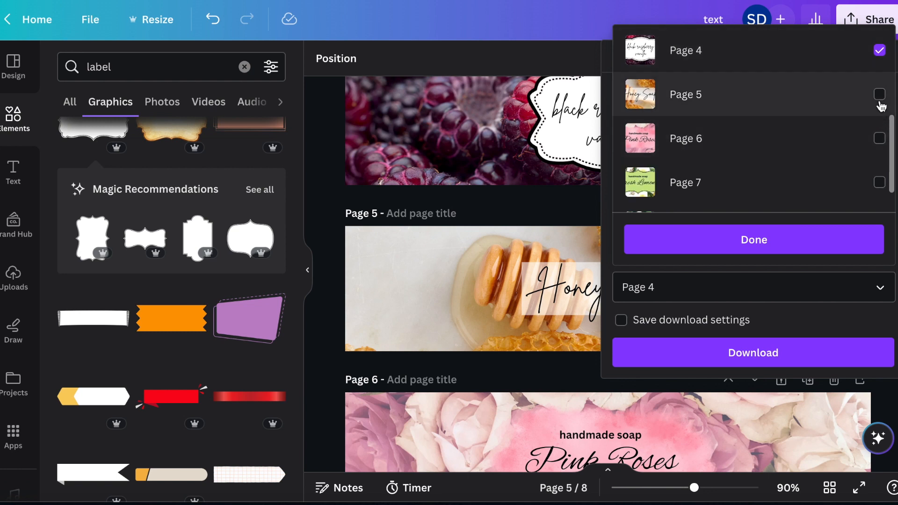
pyautogui.click(879, 95)
pyautogui.click(879, 138)
pyautogui.scroll(-1, 880, 140)
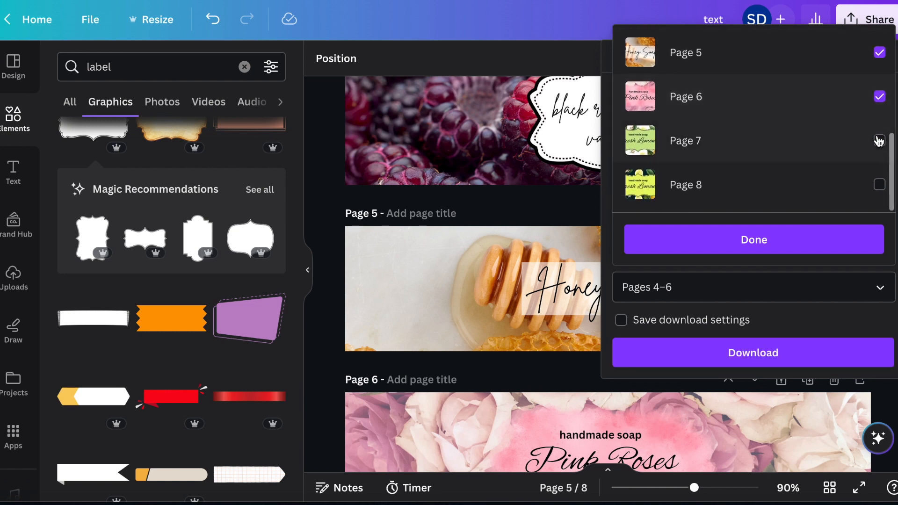
pyautogui.click(879, 140)
pyautogui.click(879, 184)
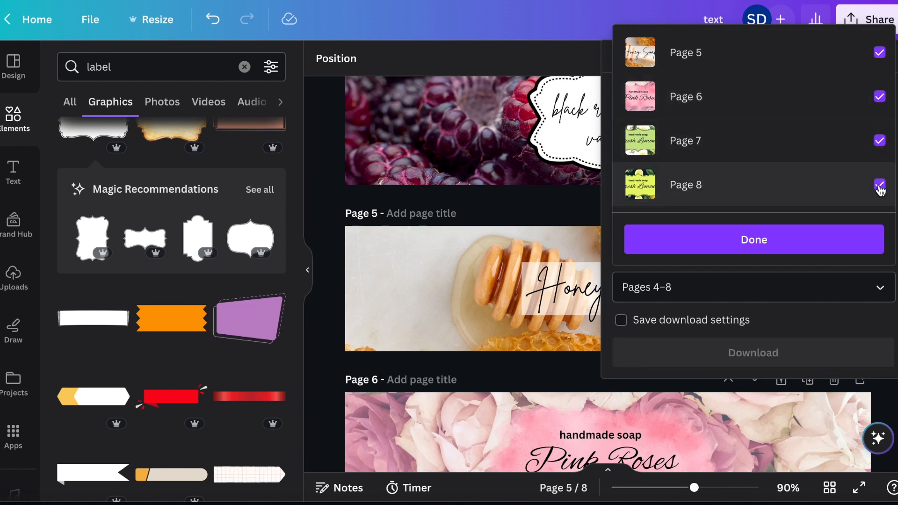
pyautogui.click(770, 242)
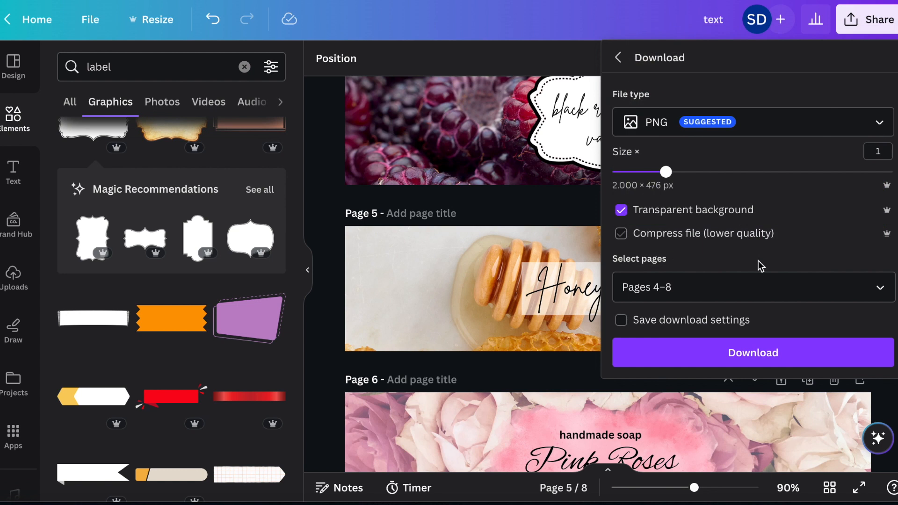
pyautogui.click(739, 352)
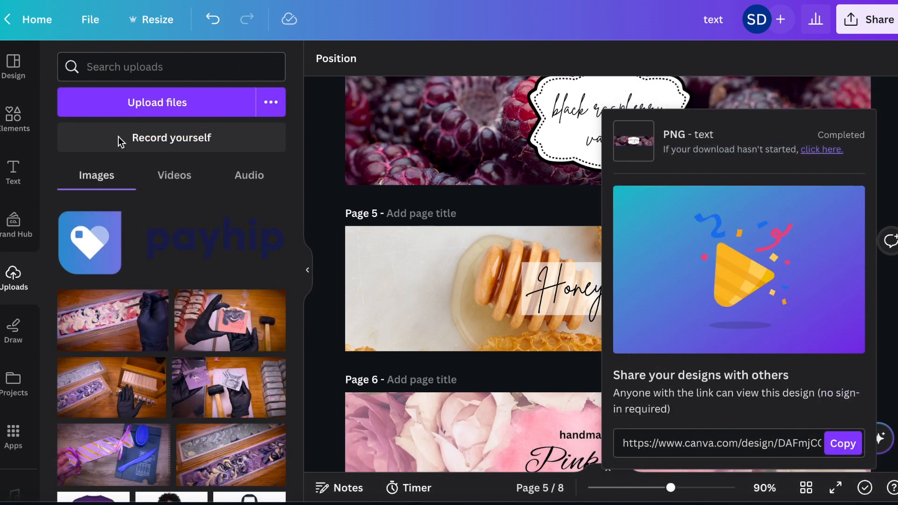
# - Upload the label images 4.png, 5.png, 6.png, 7.png and 8.png from the Desktop folder
pyautogui.click(202, 109)
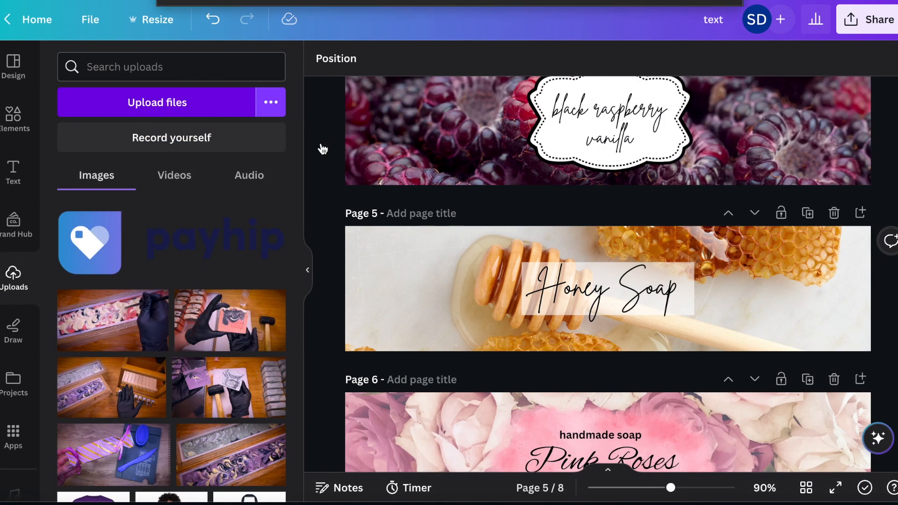
pyautogui.click(309, 34)
pyautogui.keyDown('shift'); pyautogui.click(302, 54); pyautogui.keyUp('shift')
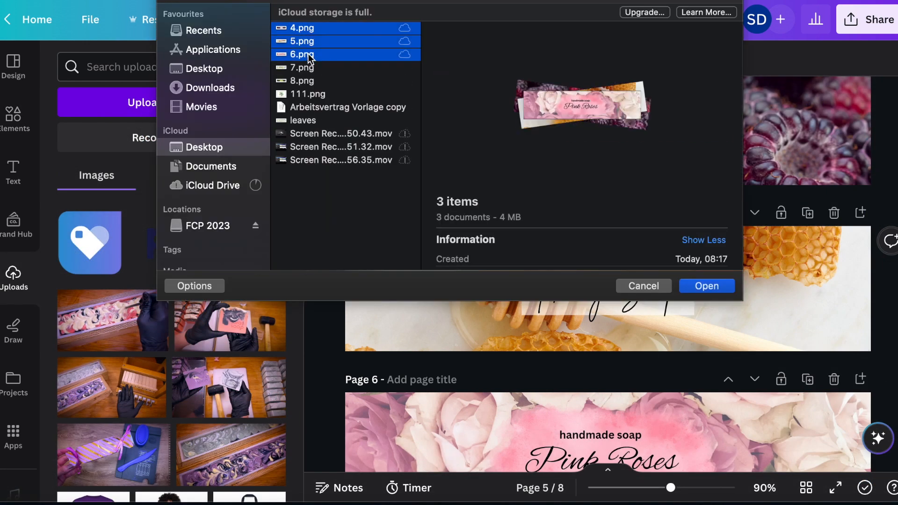
pyautogui.keyDown('shift'); pyautogui.click(302, 68); pyautogui.keyUp('shift')
pyautogui.keyDown('shift'); pyautogui.click(302, 81); pyautogui.keyUp('shift')
pyautogui.click(705, 285)
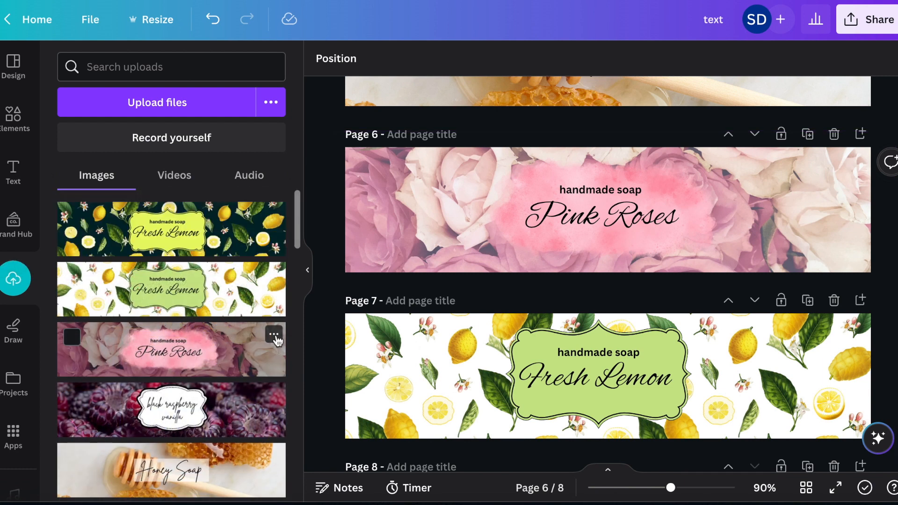
# - Look through the newly uploaded soap label images
pyautogui.moveTo(276, 340); pyautogui.dragTo(435, 228)
pyautogui.scroll(-2, 229, 299)
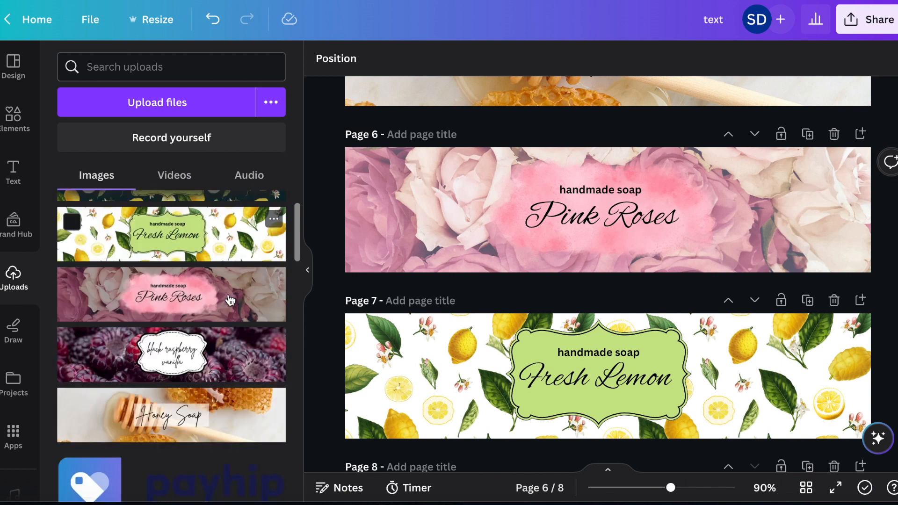
pyautogui.scroll(2, 229, 299)
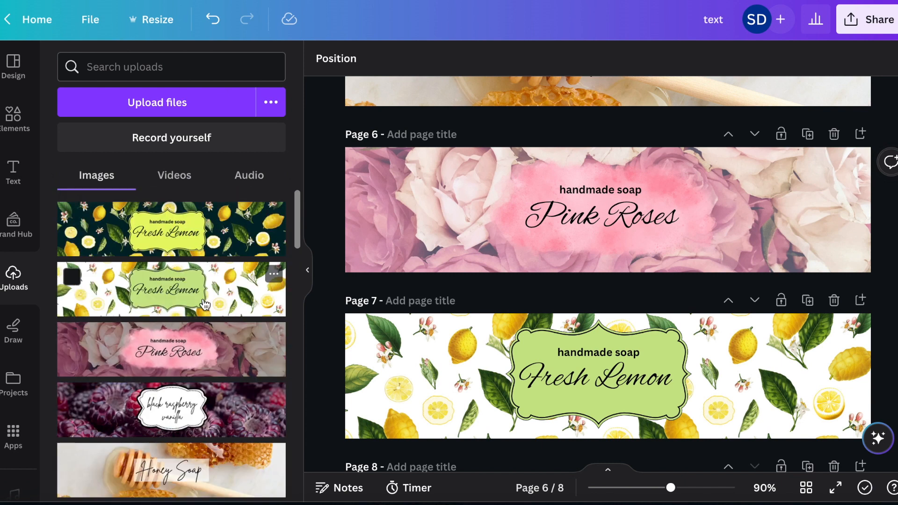
pyautogui.scroll(-3, 177, 414)
pyautogui.scroll(3, 179, 415)
pyautogui.scroll(-3, 178, 414)
pyautogui.scroll(3, 178, 415)
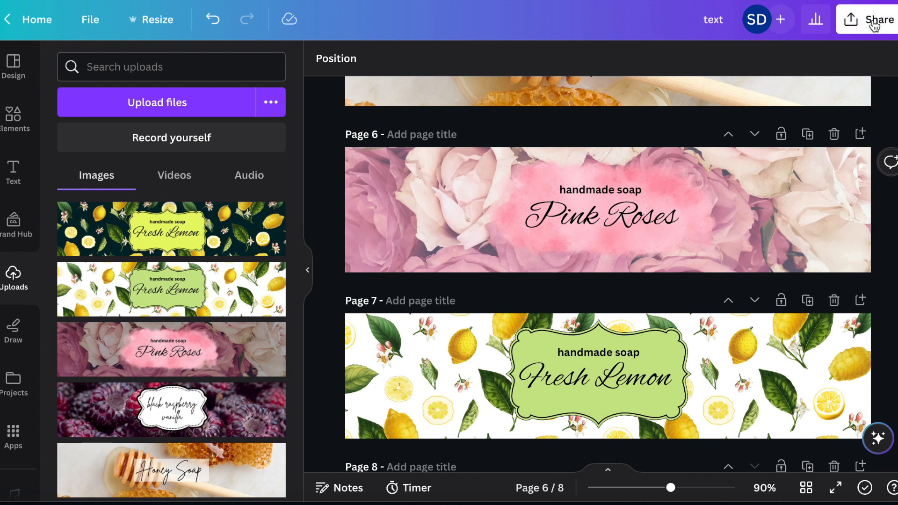
# - Leave the label design and create a new blank A4 Document
pyautogui.click(35, 19)
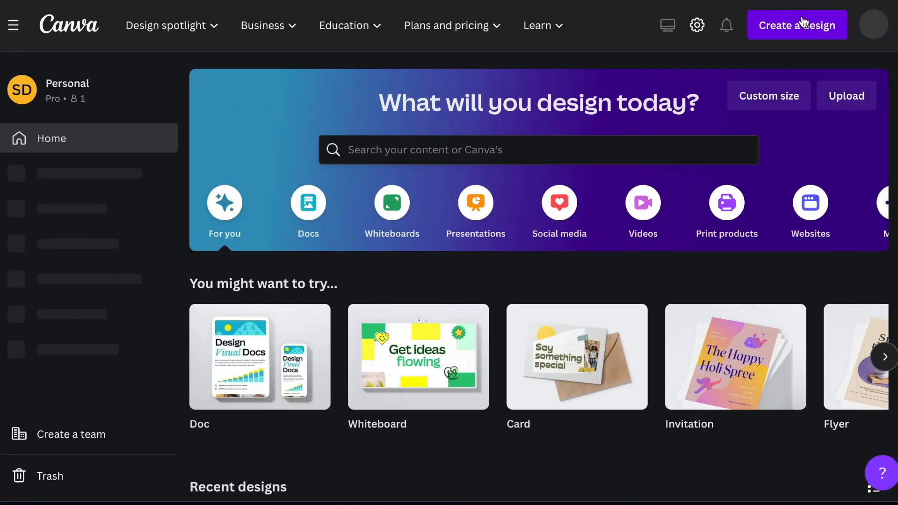
pyautogui.click(802, 29)
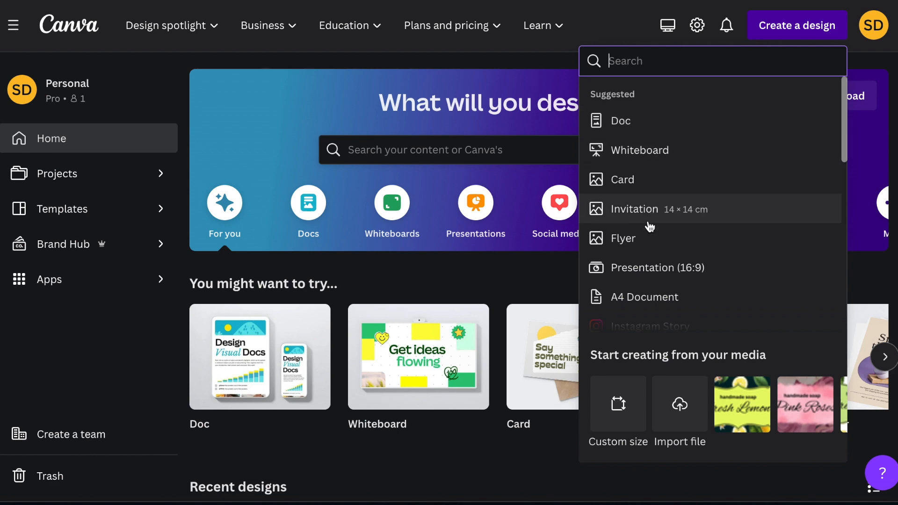
pyautogui.click(652, 294)
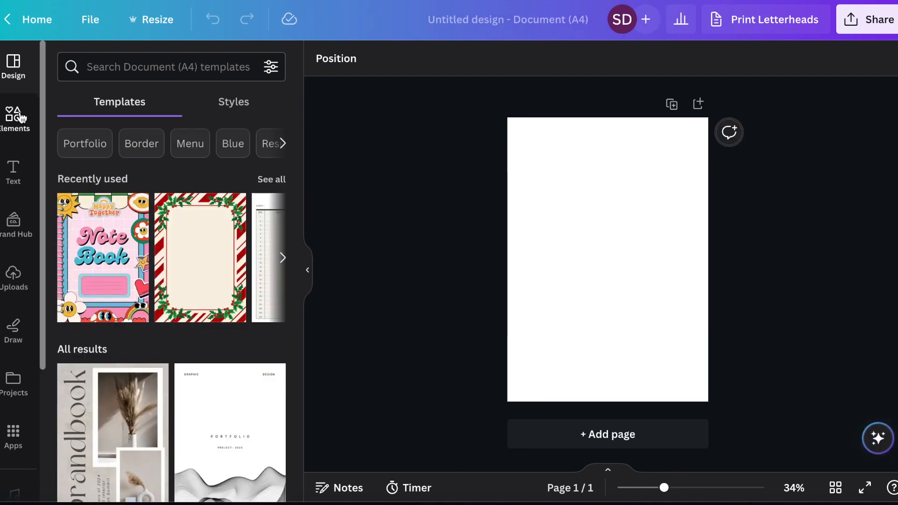
# - Add the uploaded dark-background Fresh Lemon label, scale it to full page width and align it with the page's top edge
pyautogui.click(10, 281)
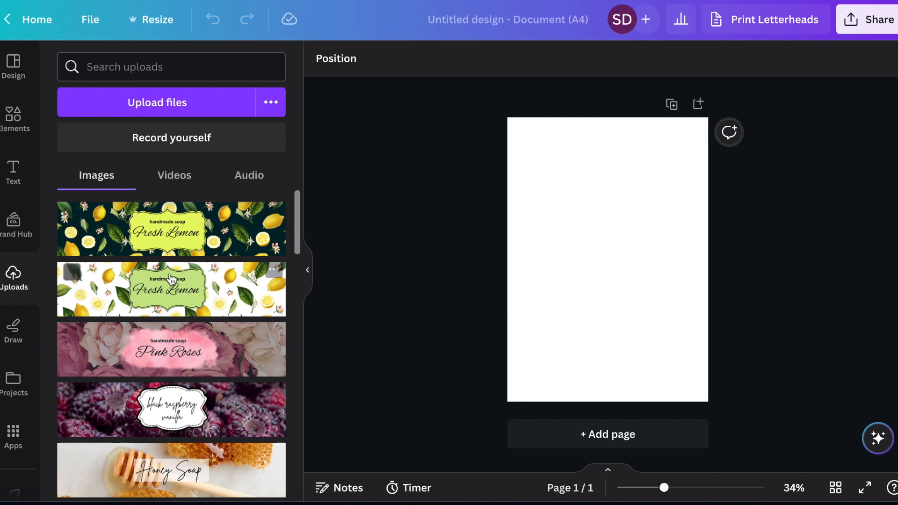
pyautogui.click(180, 221)
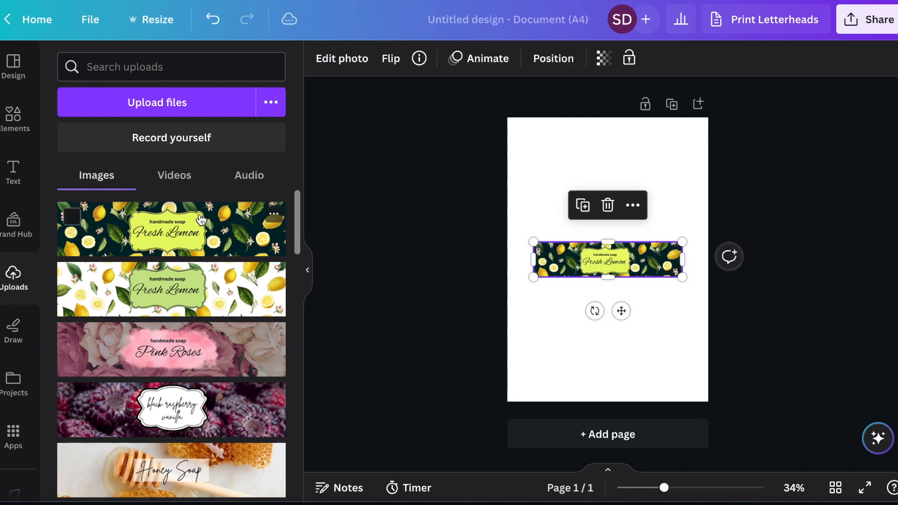
pyautogui.moveTo(576, 265); pyautogui.dragTo(566, 160)
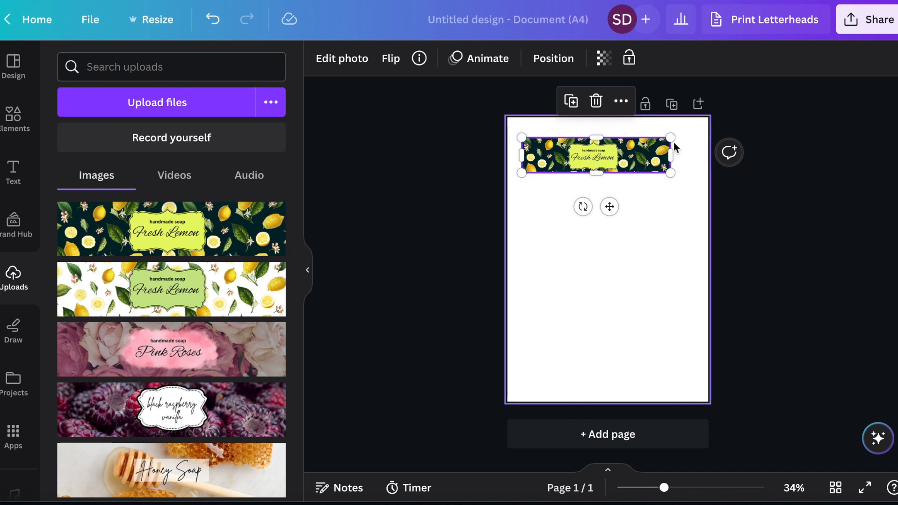
pyautogui.moveTo(671, 138); pyautogui.dragTo(708, 128)
pyautogui.moveTo(522, 173); pyautogui.dragTo(510, 174)
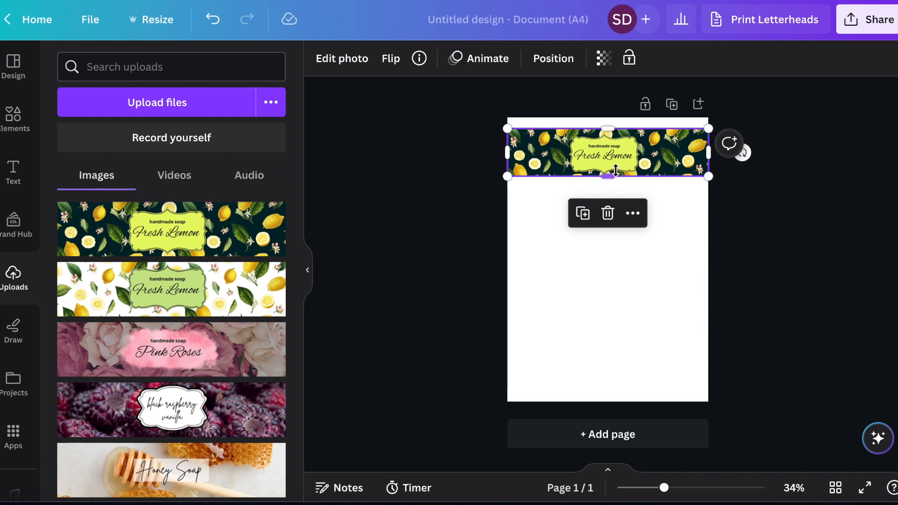
pyautogui.moveTo(624, 154); pyautogui.dragTo(624, 142)
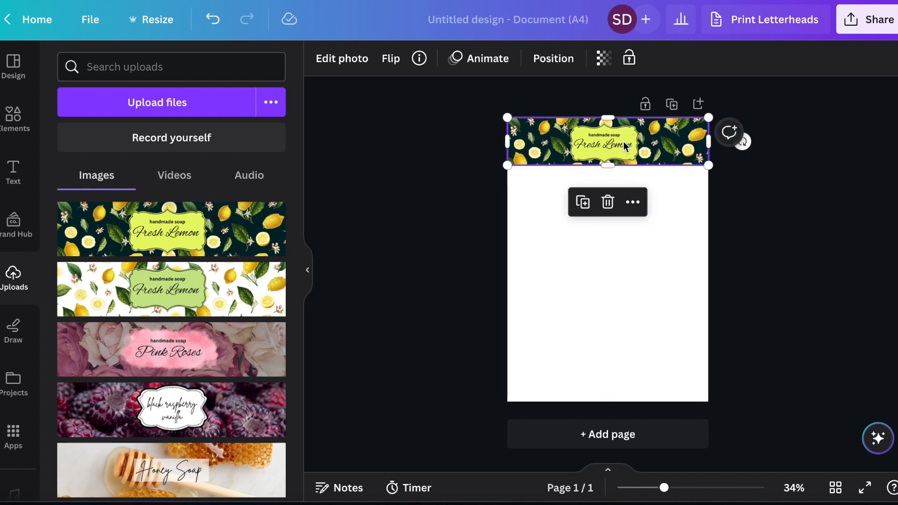
# - Add the white-background Fresh Lemon label at full page width directly below the dark lemon label
pyautogui.click(223, 296)
pyautogui.moveTo(534, 242); pyautogui.dragTo(508, 235)
pyautogui.moveTo(681, 236); pyautogui.dragTo(709, 230)
pyautogui.moveTo(625, 254); pyautogui.dragTo(625, 189)
# - Add the Pink Roses label at full page width directly below the white lemon label
pyautogui.click(224, 350)
pyautogui.moveTo(534, 243); pyautogui.dragTo(508, 235)
pyautogui.moveTo(681, 235); pyautogui.dragTo(709, 229)
pyautogui.moveTo(627, 244); pyautogui.dragTo(628, 228)
# - Add the black raspberry vanilla label at full page width directly below the Pink Roses label
pyautogui.click(225, 408)
pyautogui.moveTo(566, 264); pyautogui.dragTo(508, 274)
pyautogui.moveTo(682, 274); pyautogui.dragTo(709, 268)
pyautogui.moveTo(620, 290); pyautogui.dragTo(620, 283)
# - Add the Honey Soap label at full page width below the black raspberry label, with a second copy filling the page's bottom
pyautogui.click(226, 467)
pyautogui.moveTo(549, 257); pyautogui.dragTo(508, 326)
pyautogui.moveTo(676, 326); pyautogui.dragTo(711, 320)
pyautogui.moveTo(645, 333); pyautogui.dragTo(645, 329)
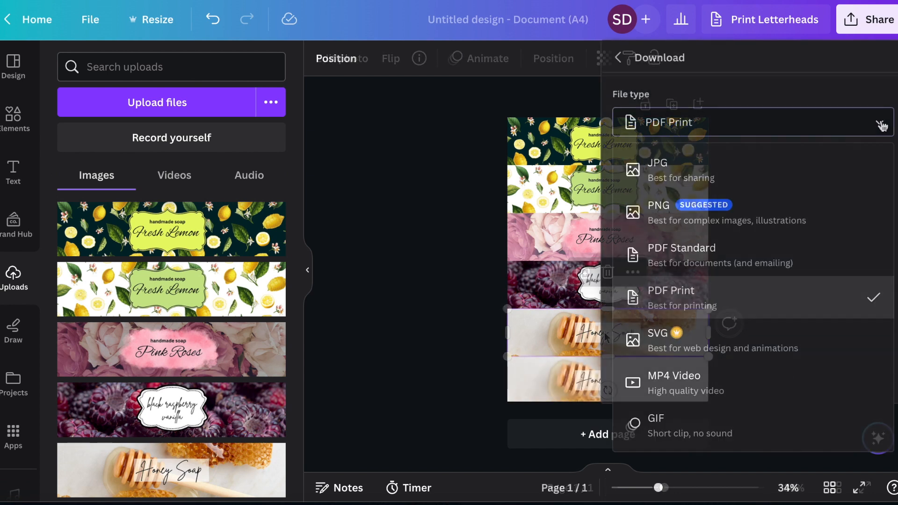
# - Download the A4 label sheet as PDF Print
pyautogui.click(670, 297)
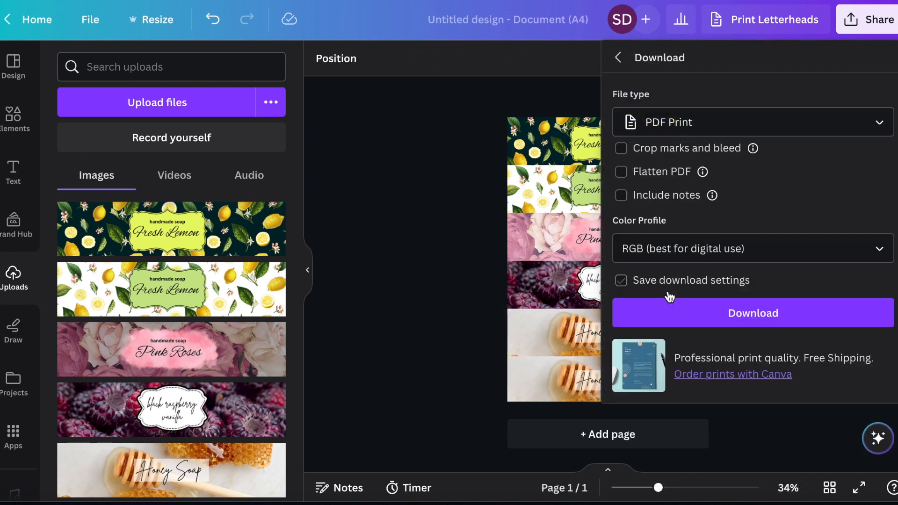
pyautogui.click(771, 312)
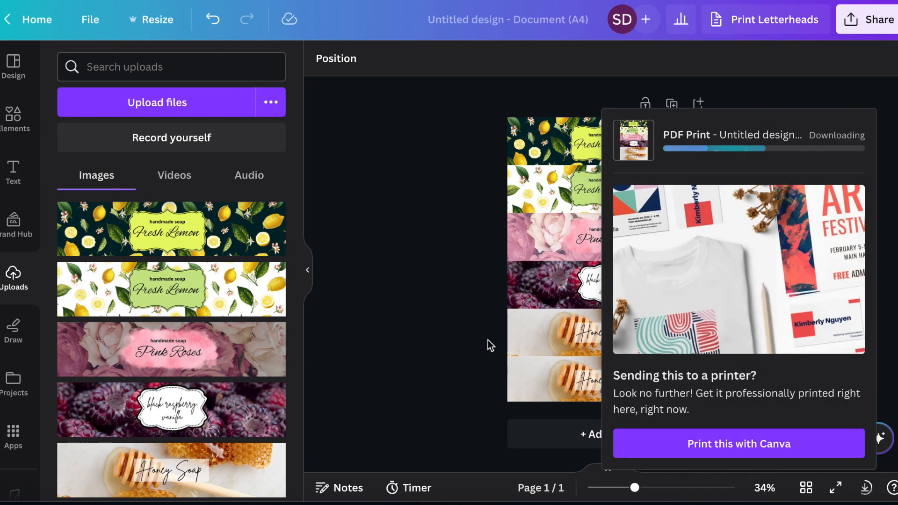